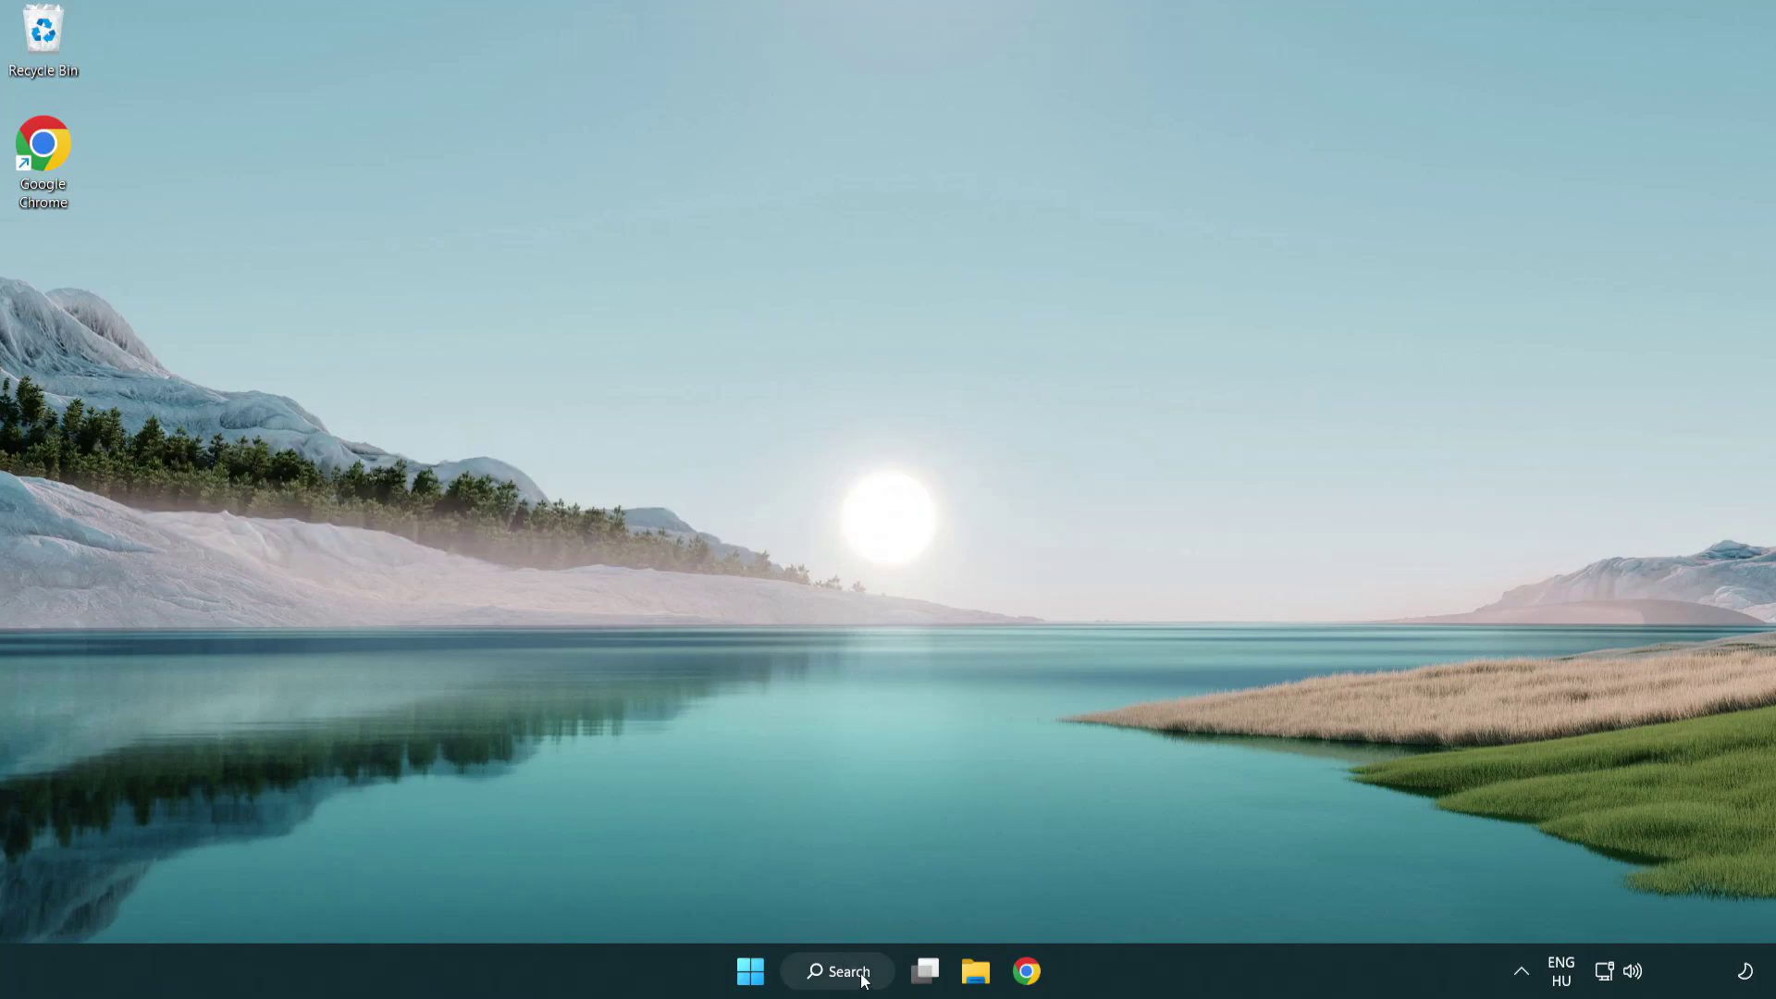
# Search Windows for "device manager"
pyautogui.click(859, 979)
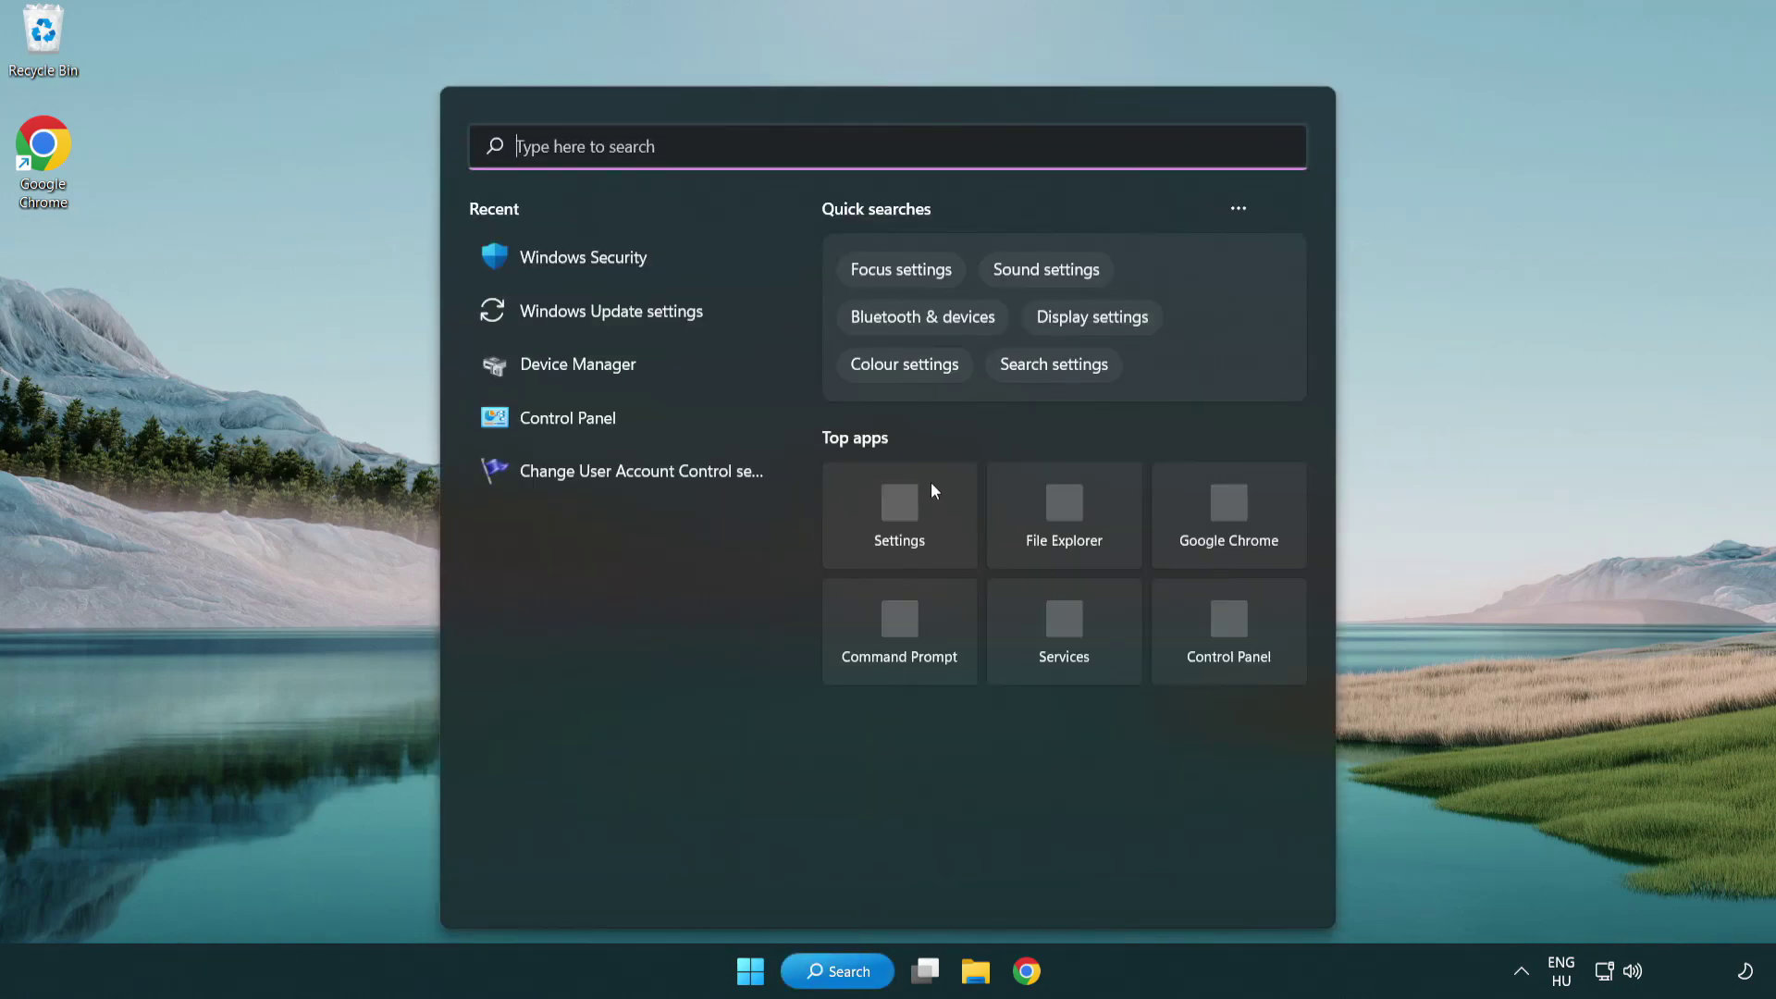
pyautogui.write('d')
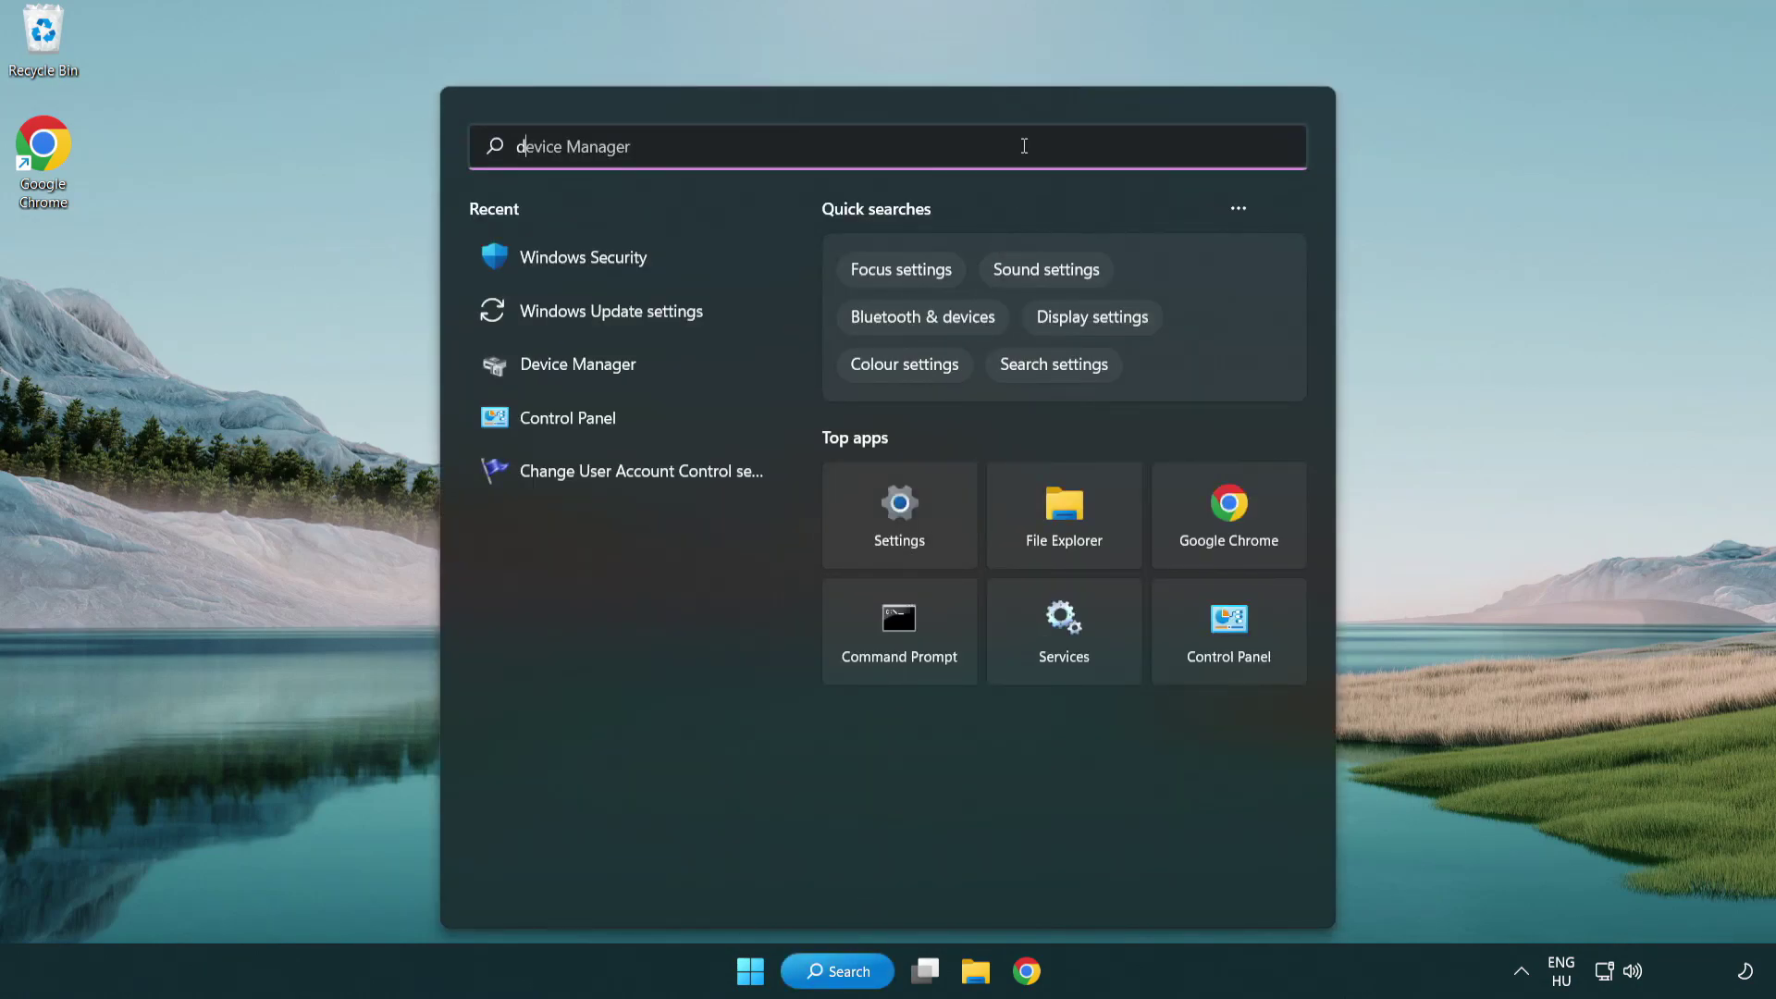
pyautogui.write('evice manager')
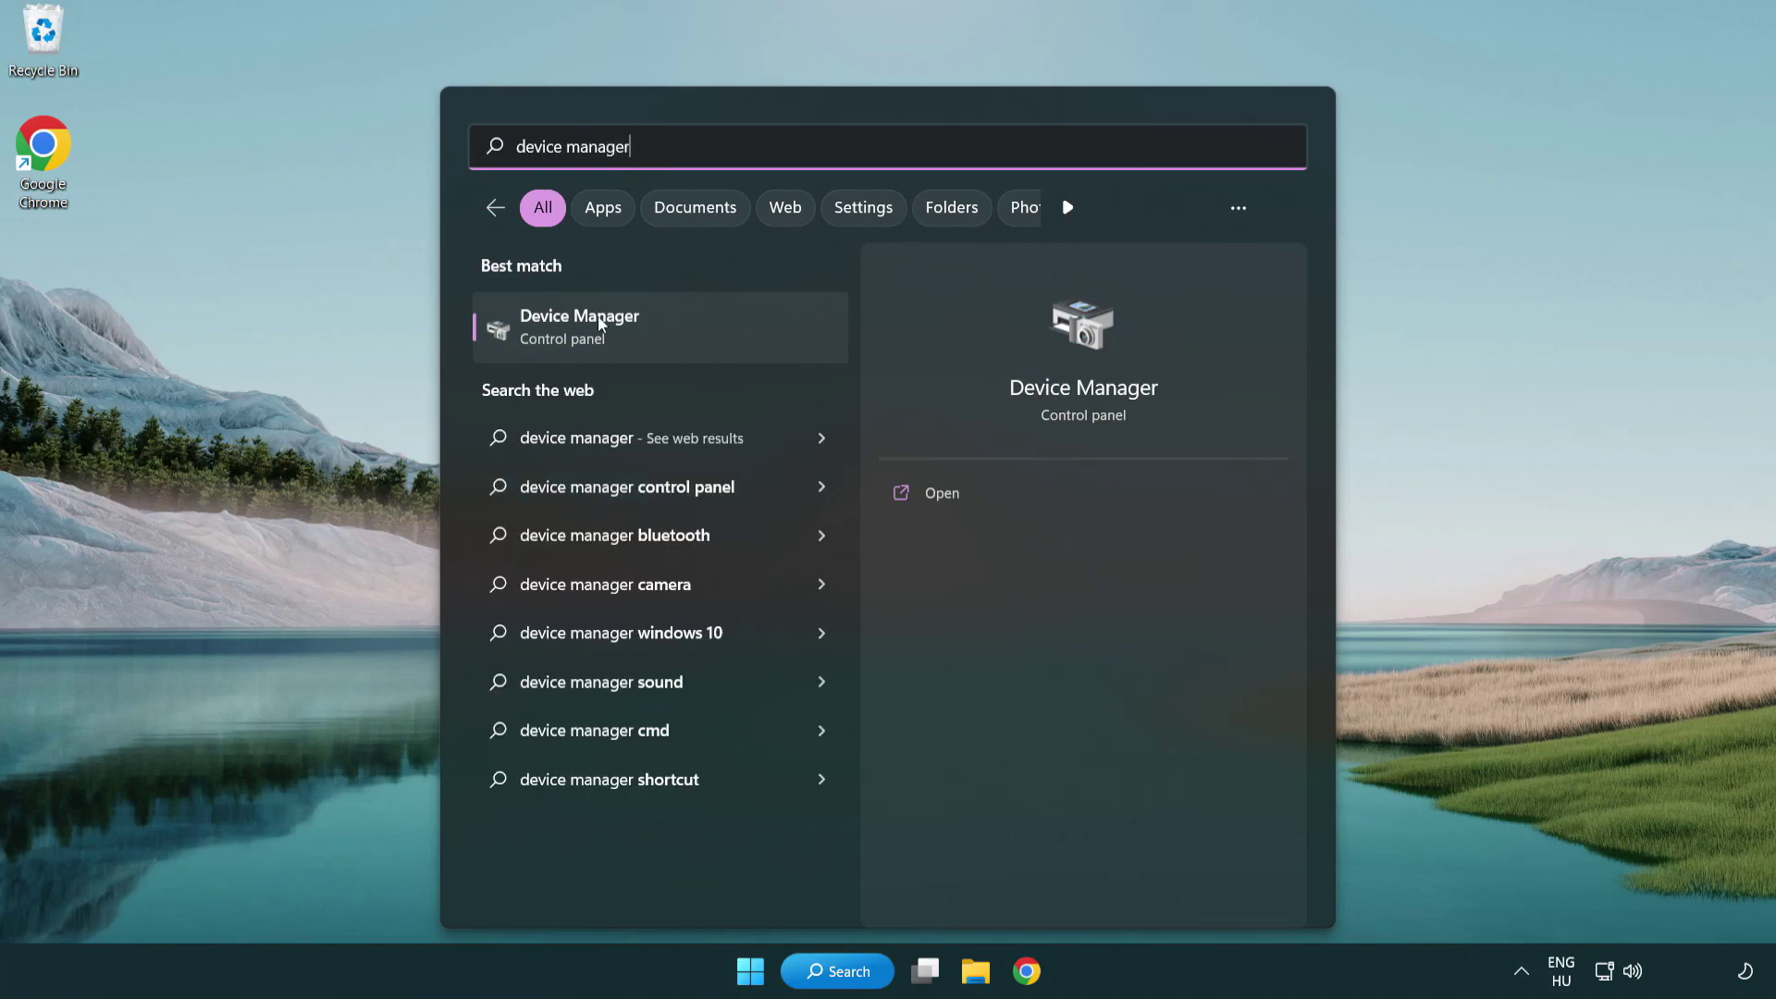
# Open Device Manager, expand Display adapters, and bring up the VMware SVGA 3D context menu
pyautogui.click(713, 340)
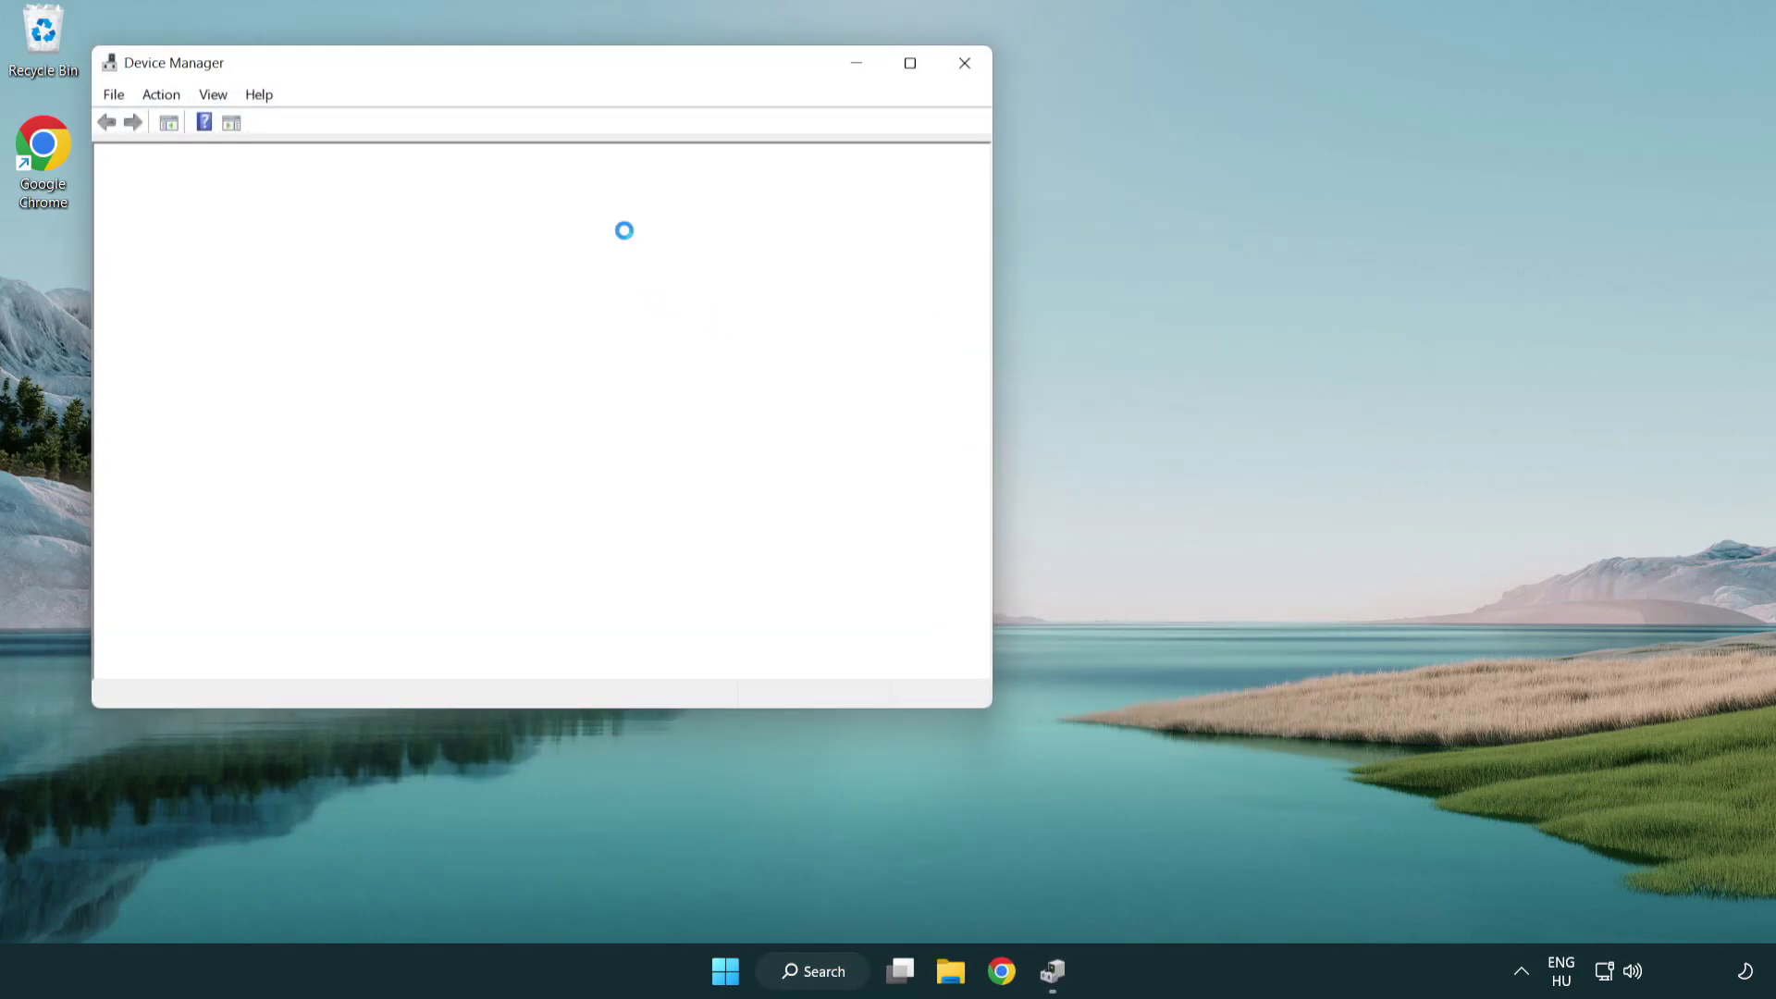
pyautogui.moveTo(486, 70); pyautogui.dragTo(782, 178)
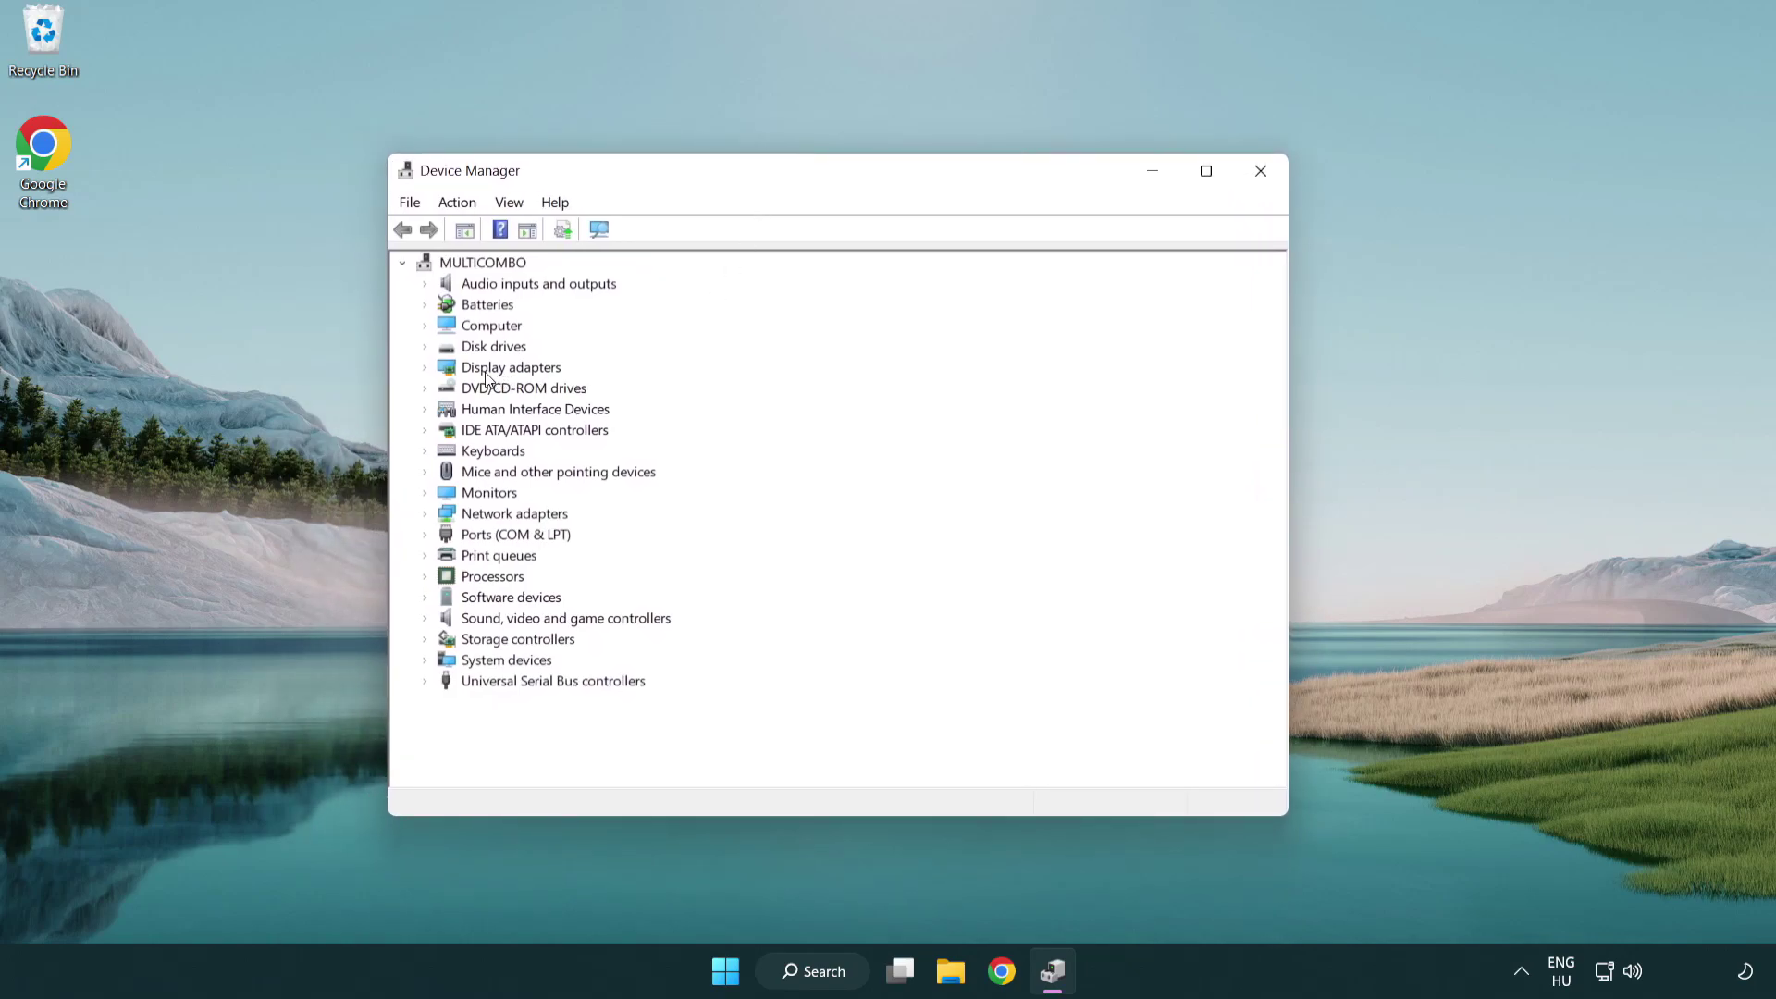
pyautogui.click(523, 369)
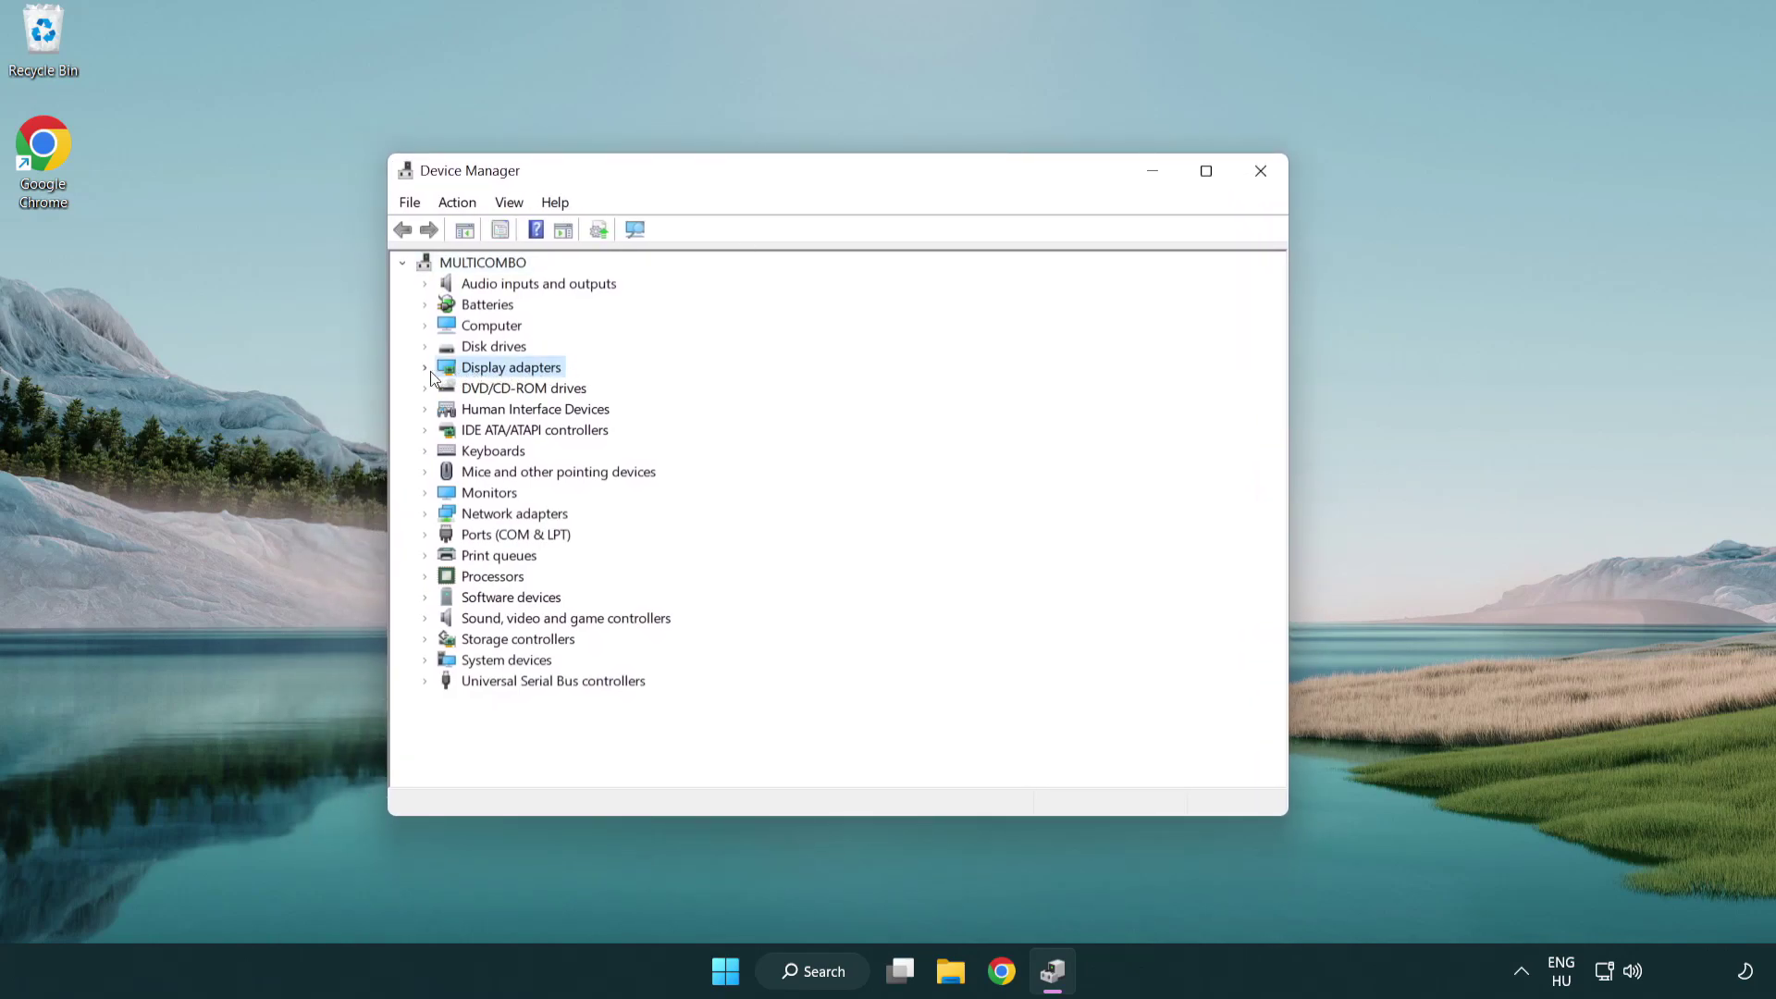
pyautogui.click(425, 368)
pyautogui.click(529, 390)
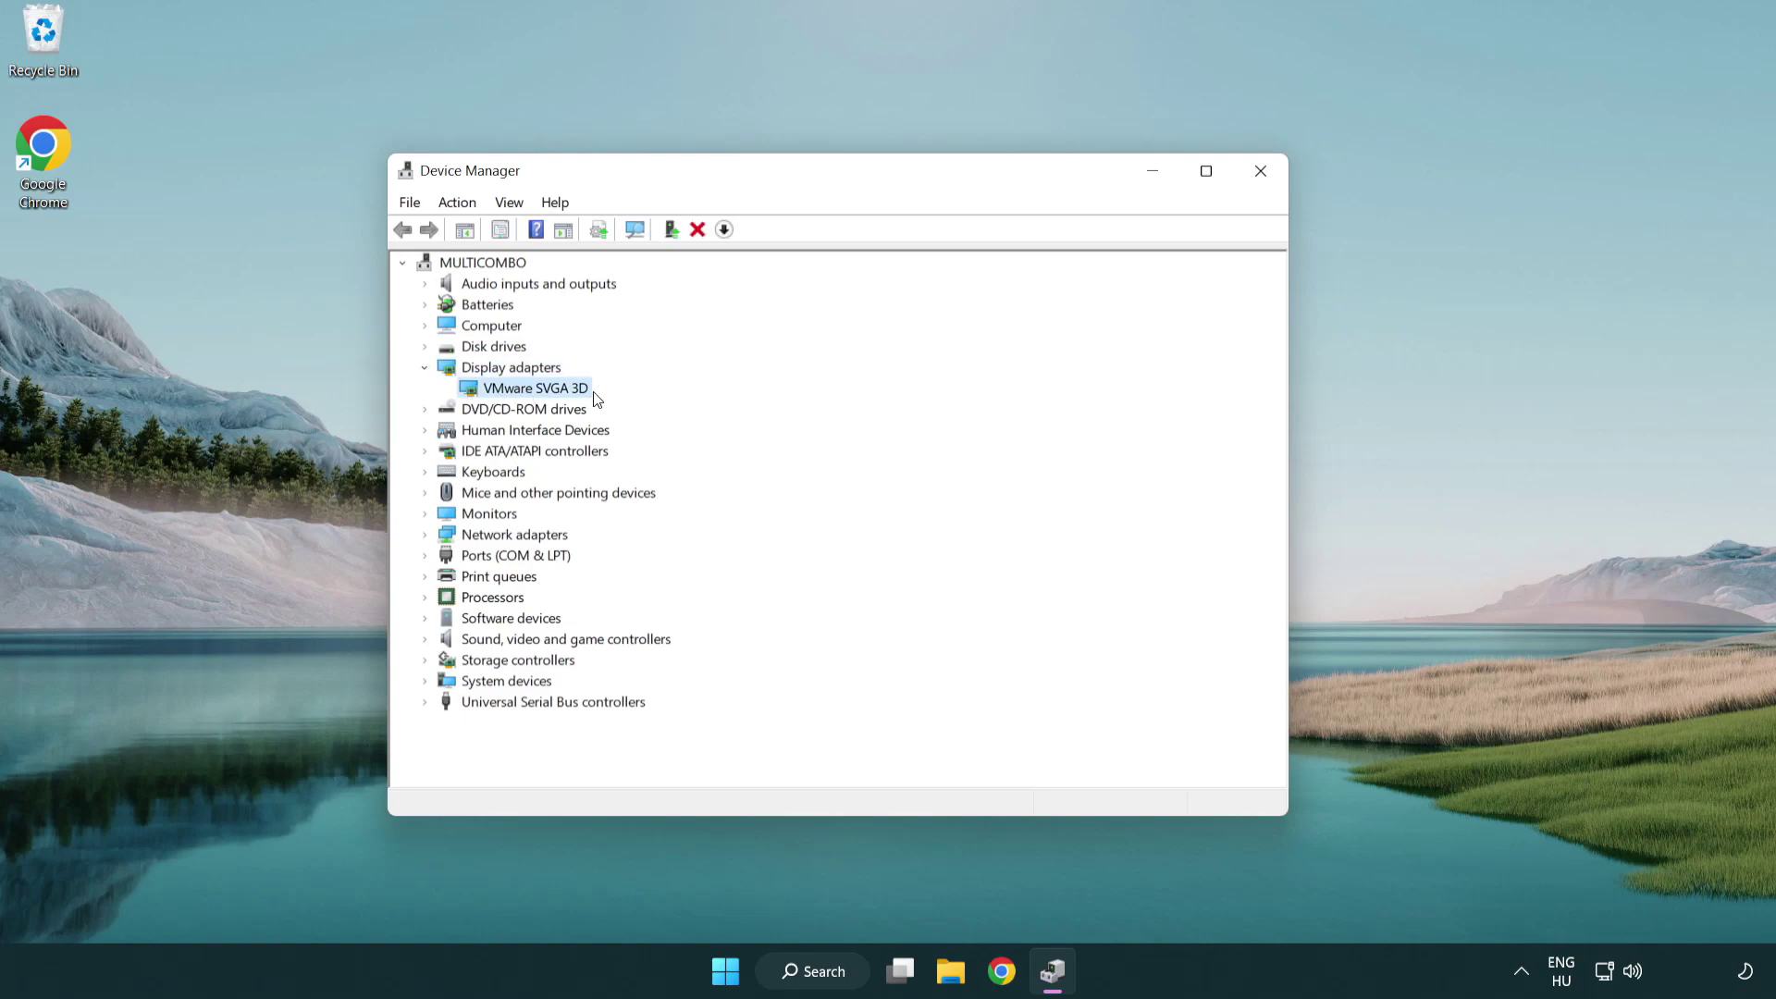
pyautogui.rightClick(529, 395)
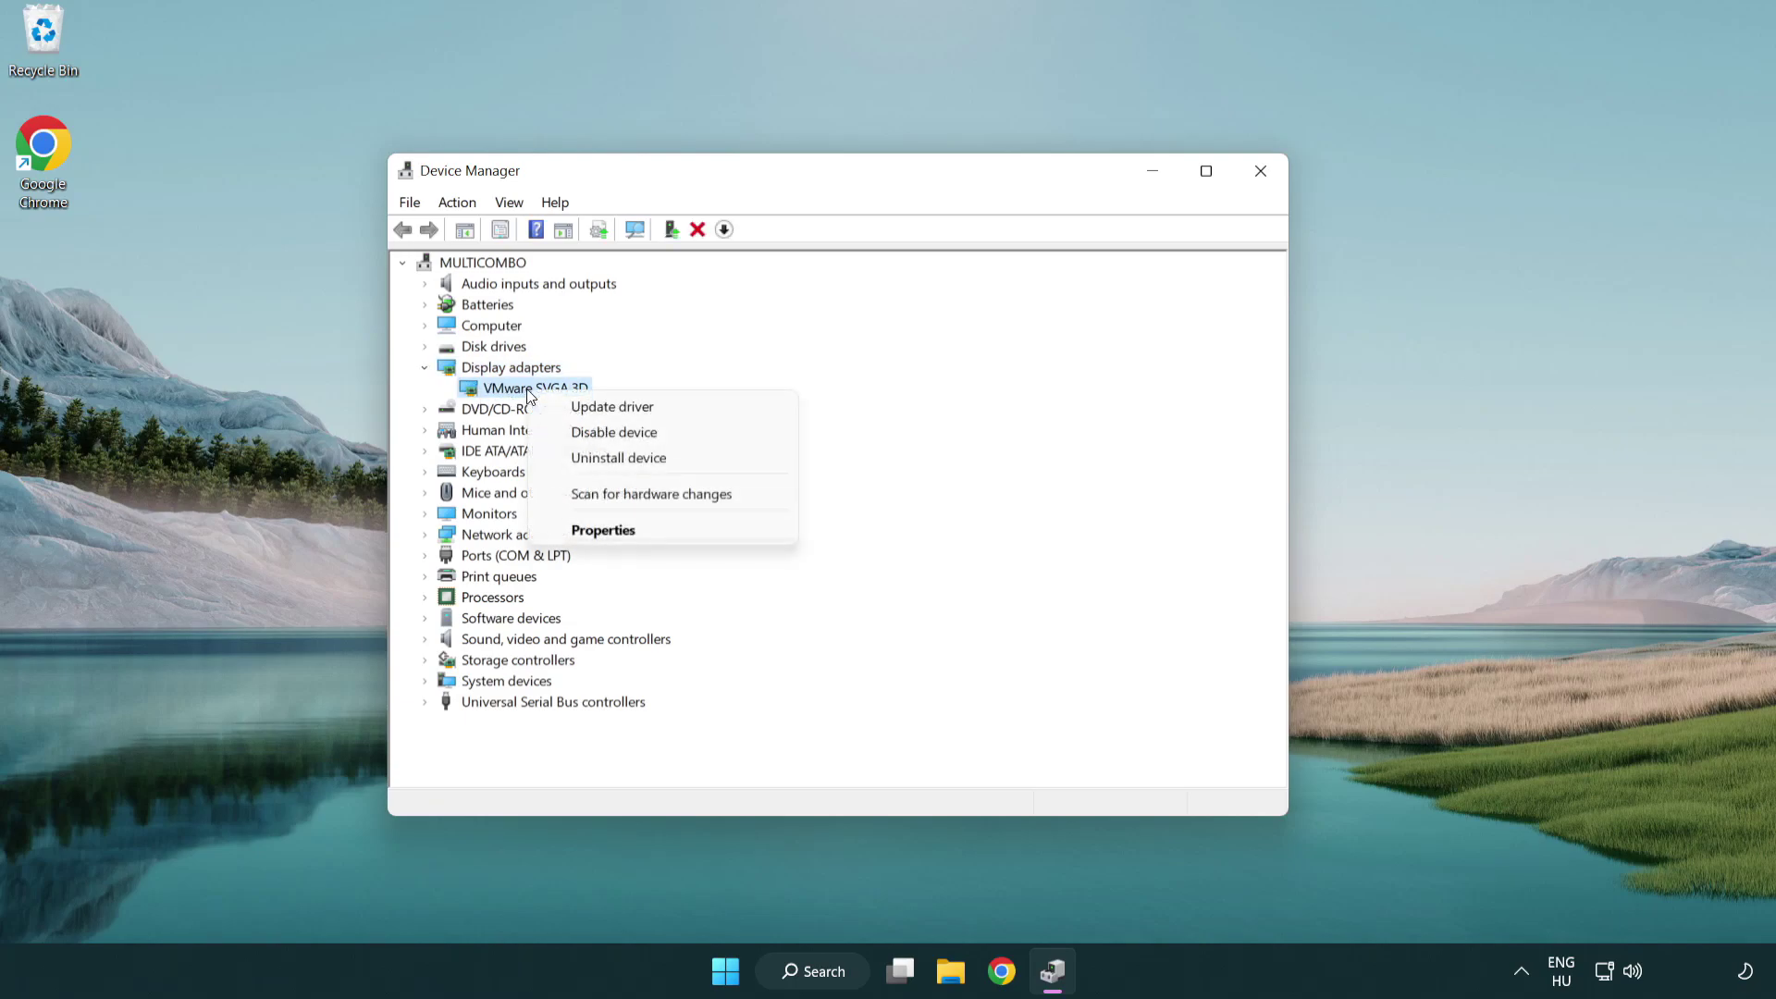
# Search automatically for a newer VMware SVGA 3D driver, then dismiss the result and close Device Manager
pyautogui.click(699, 405)
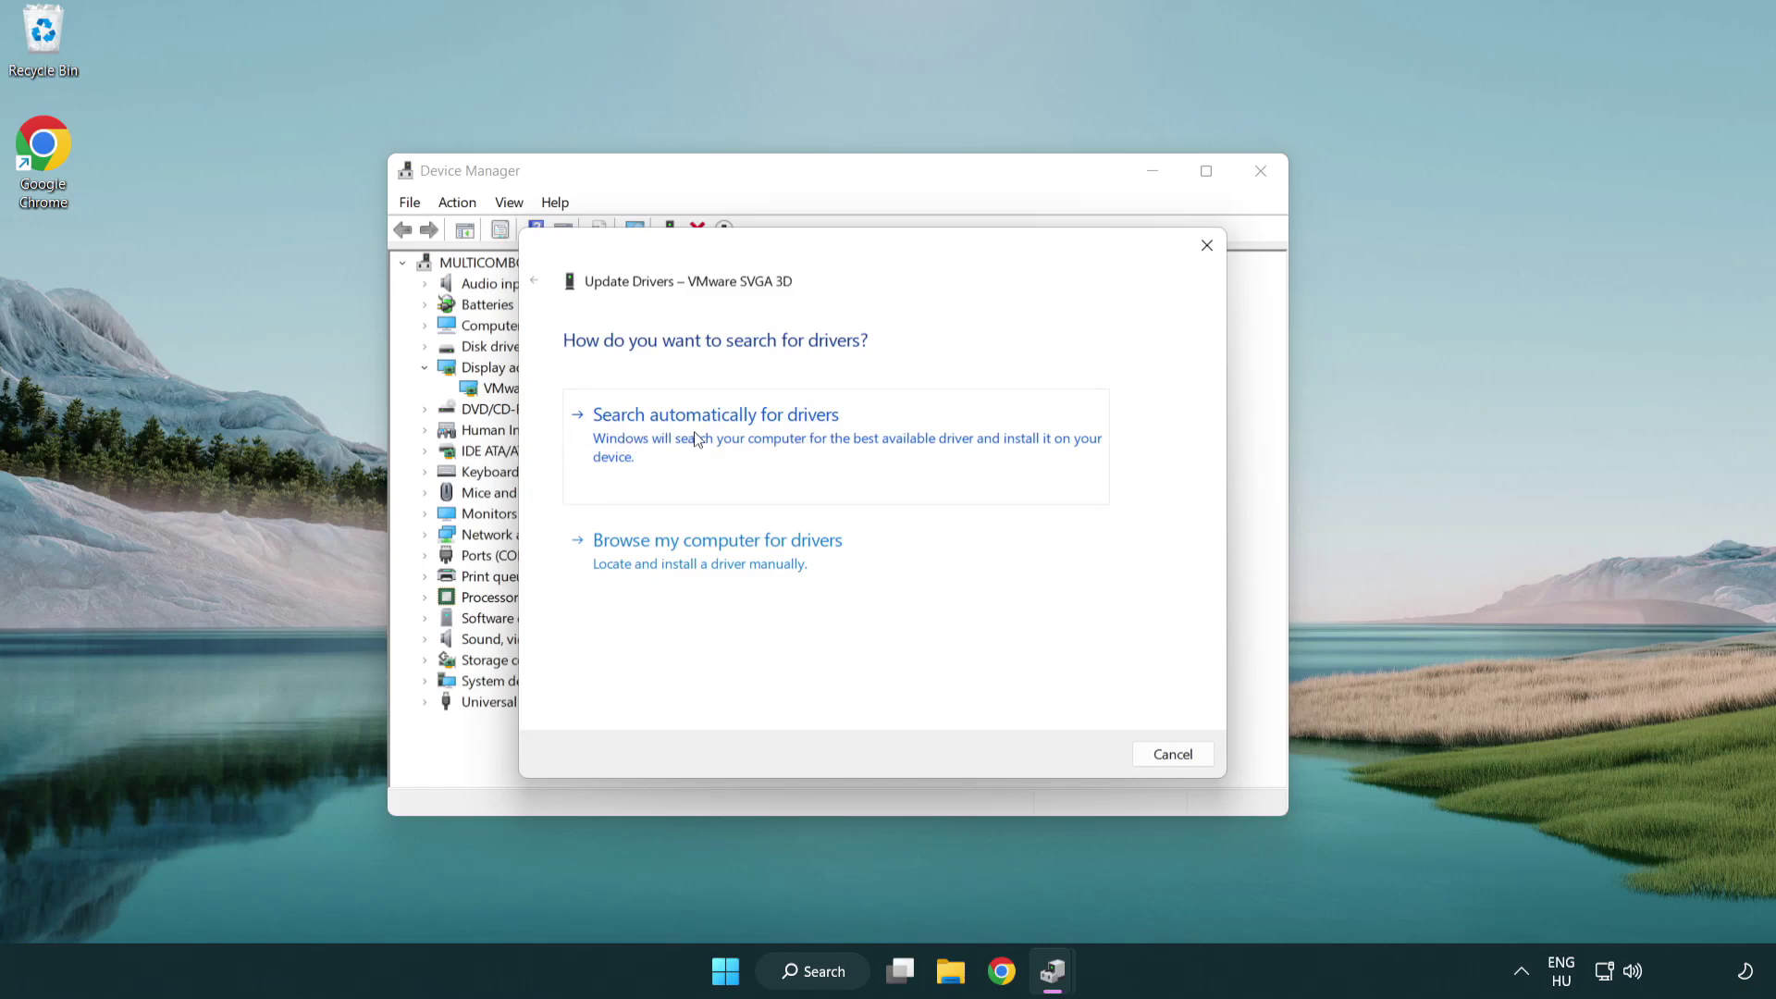
pyautogui.click(784, 437)
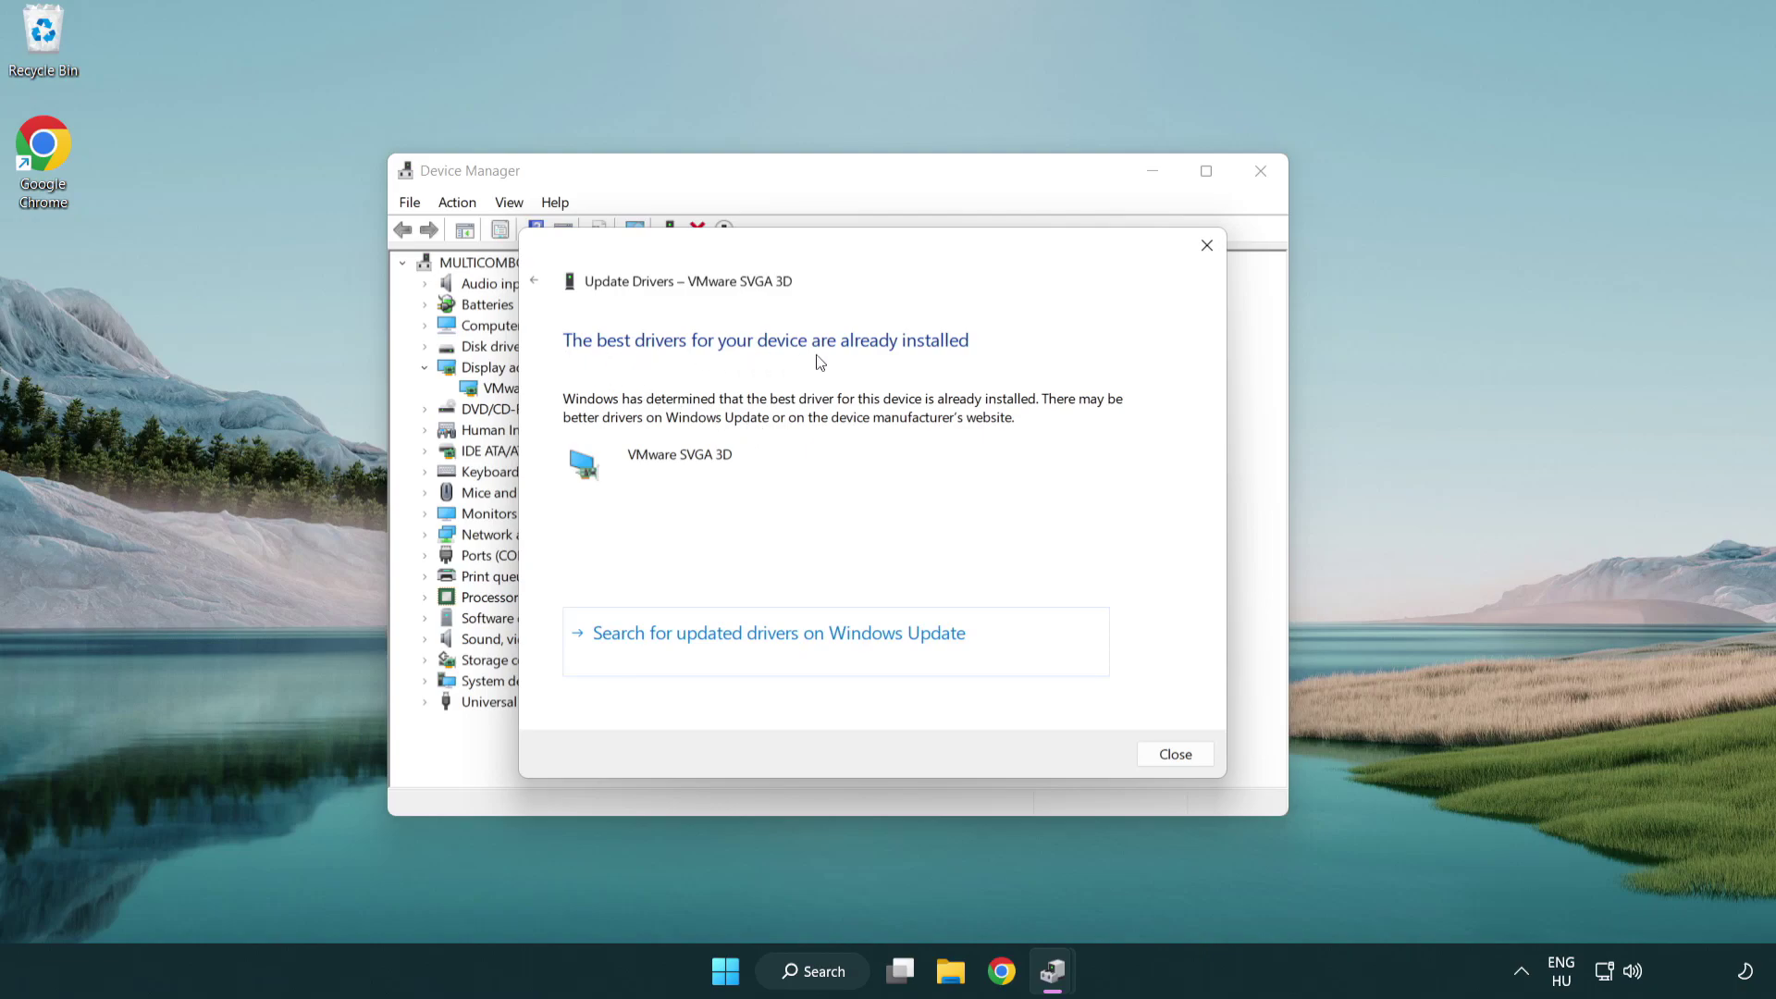
pyautogui.click(1175, 755)
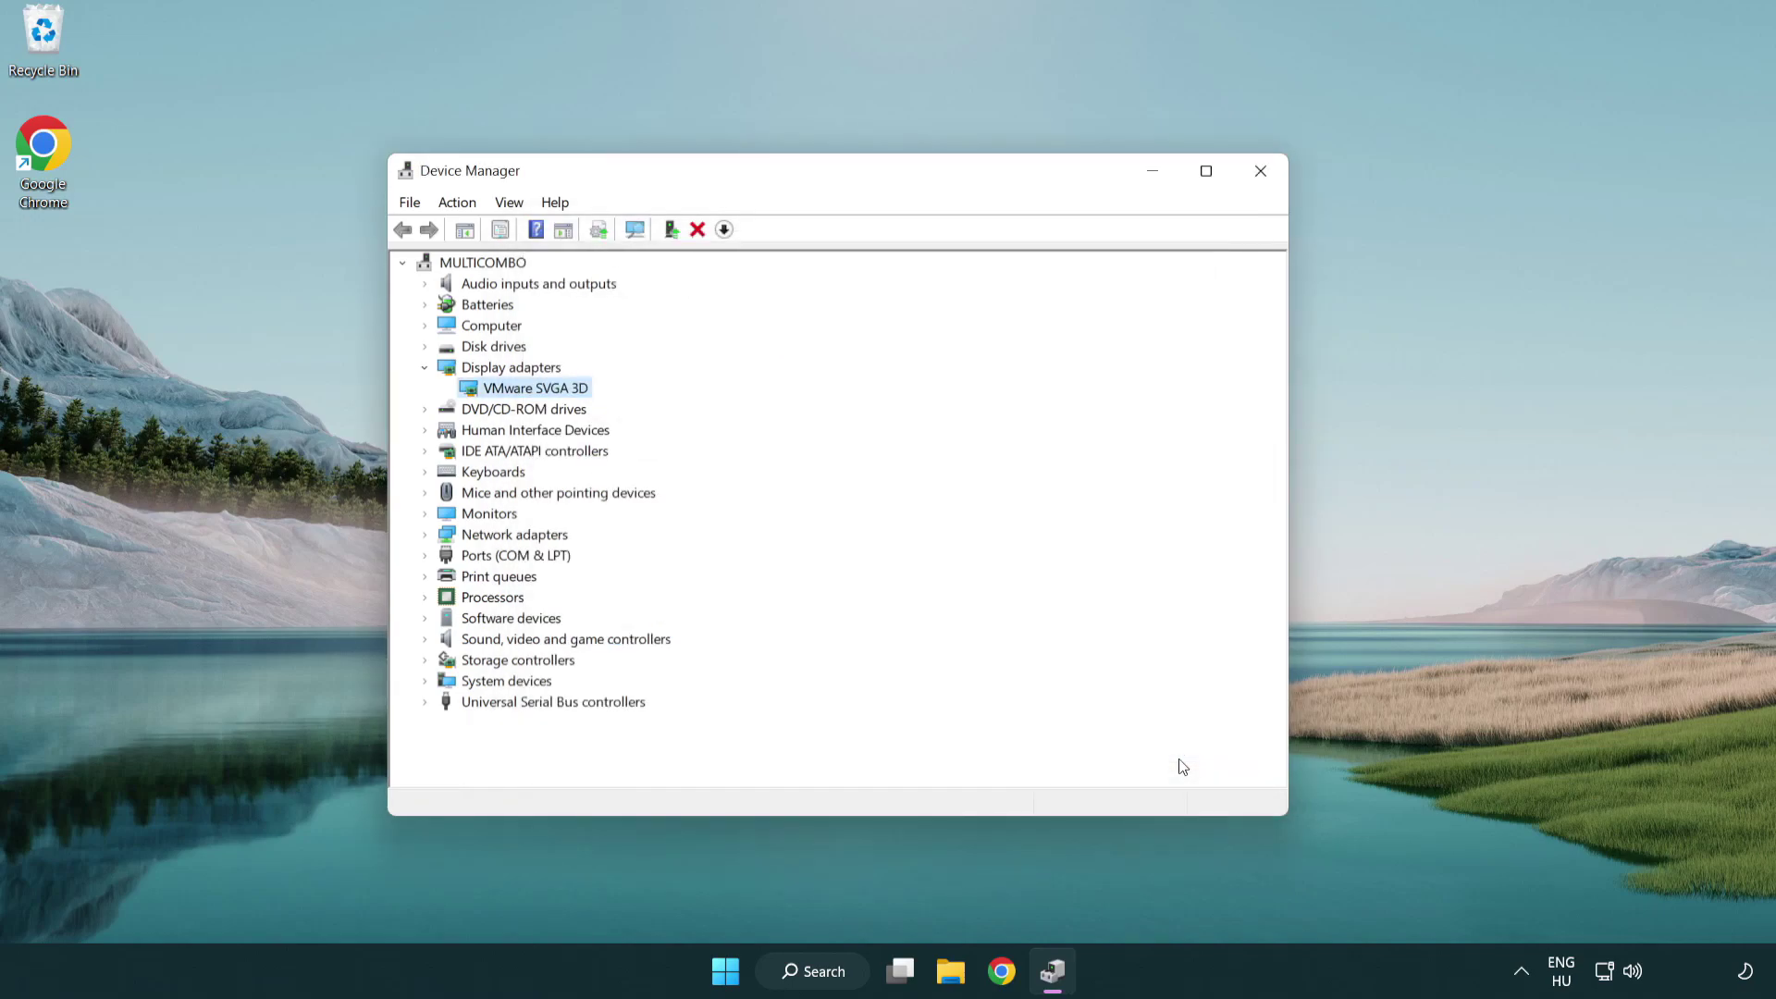
pyautogui.click(1263, 174)
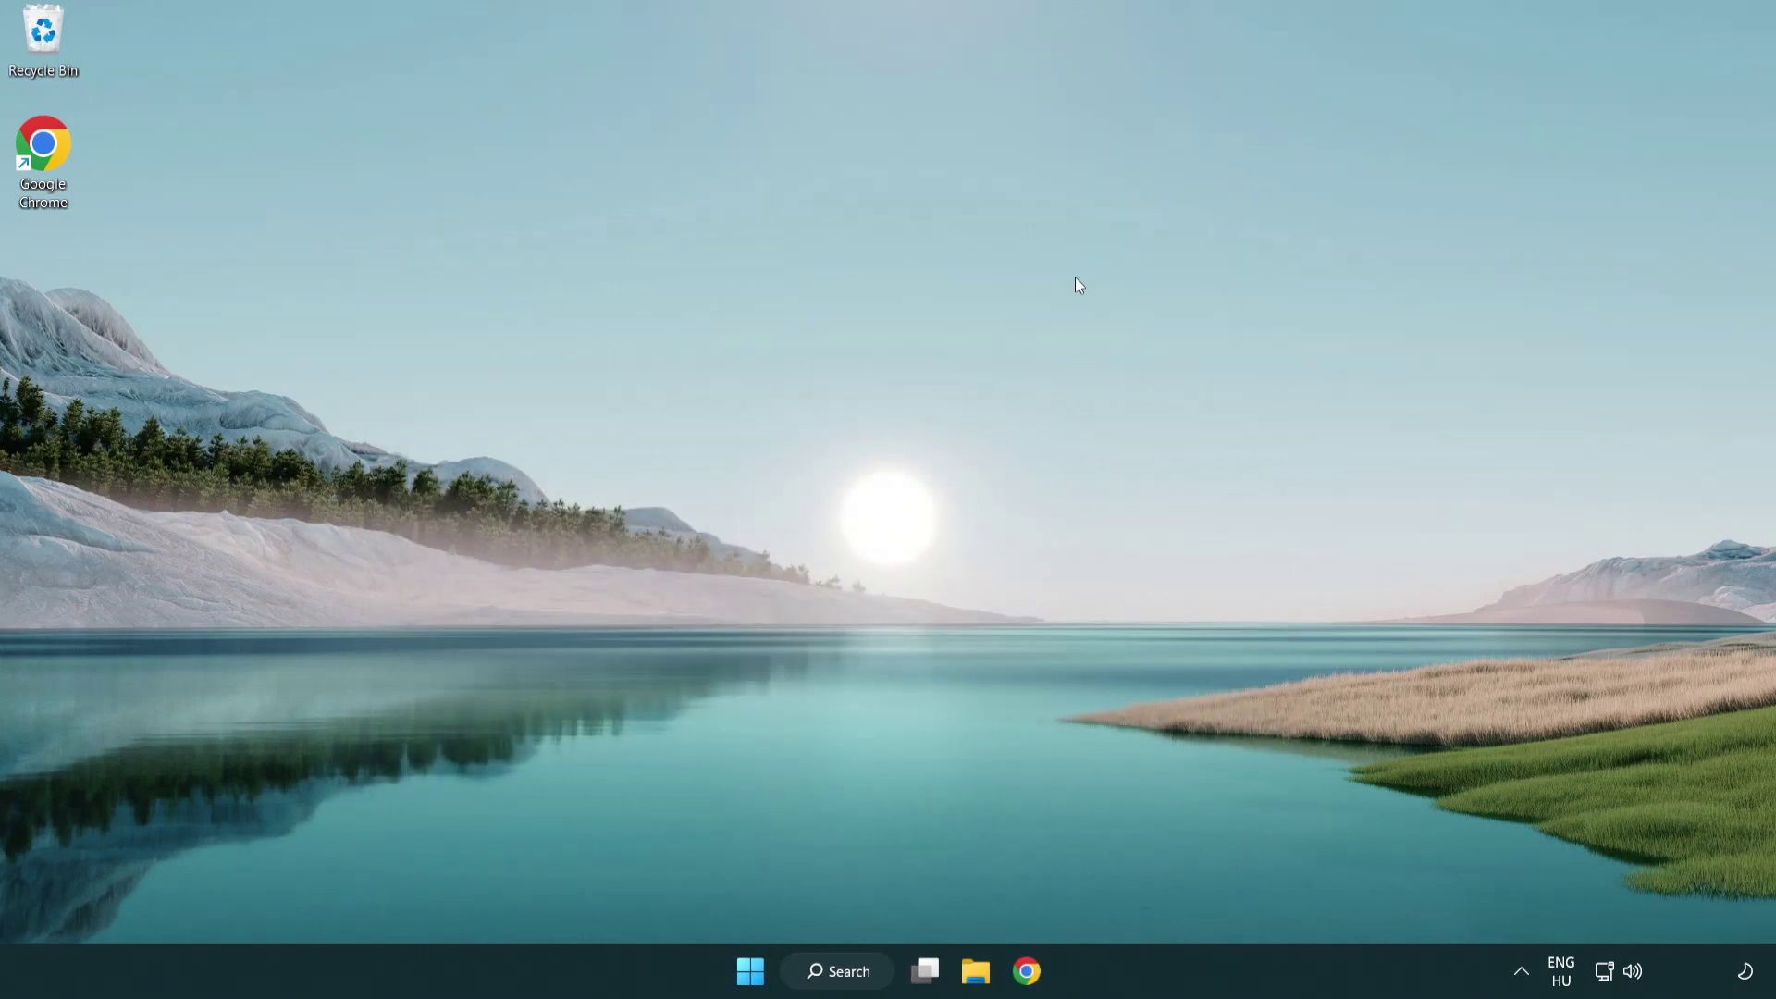
# Search Windows for "update"
pyautogui.click(853, 963)
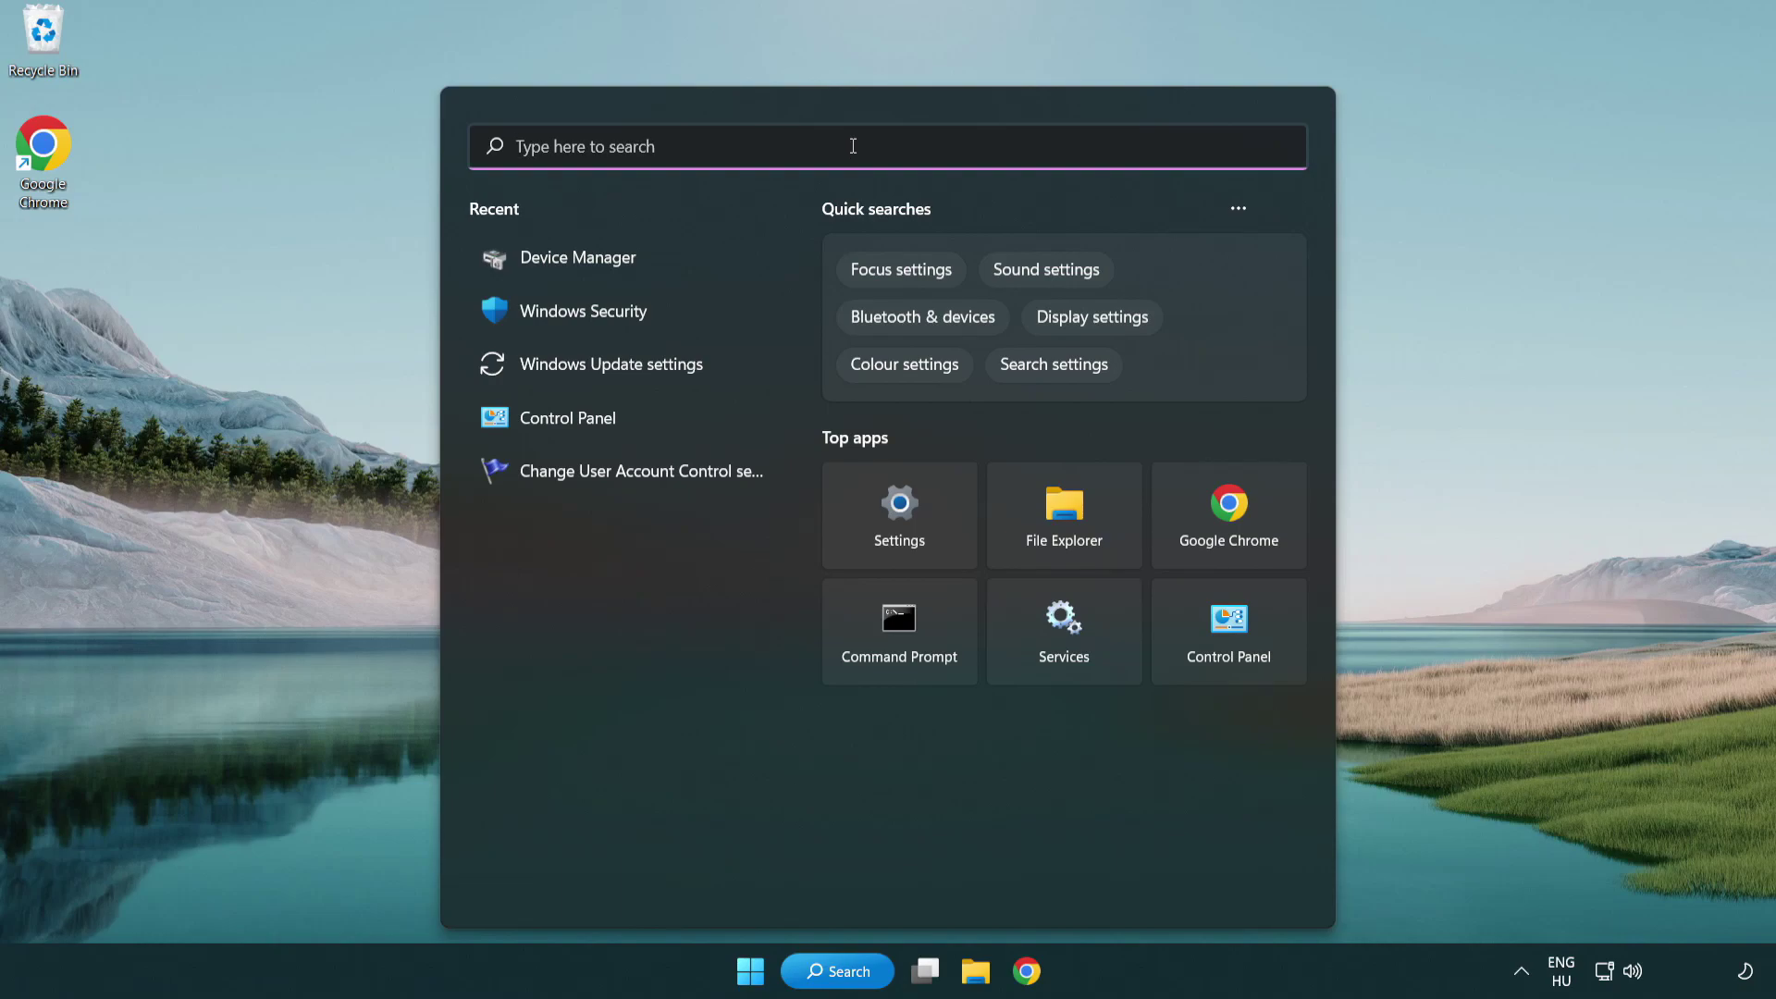
pyautogui.write('update')
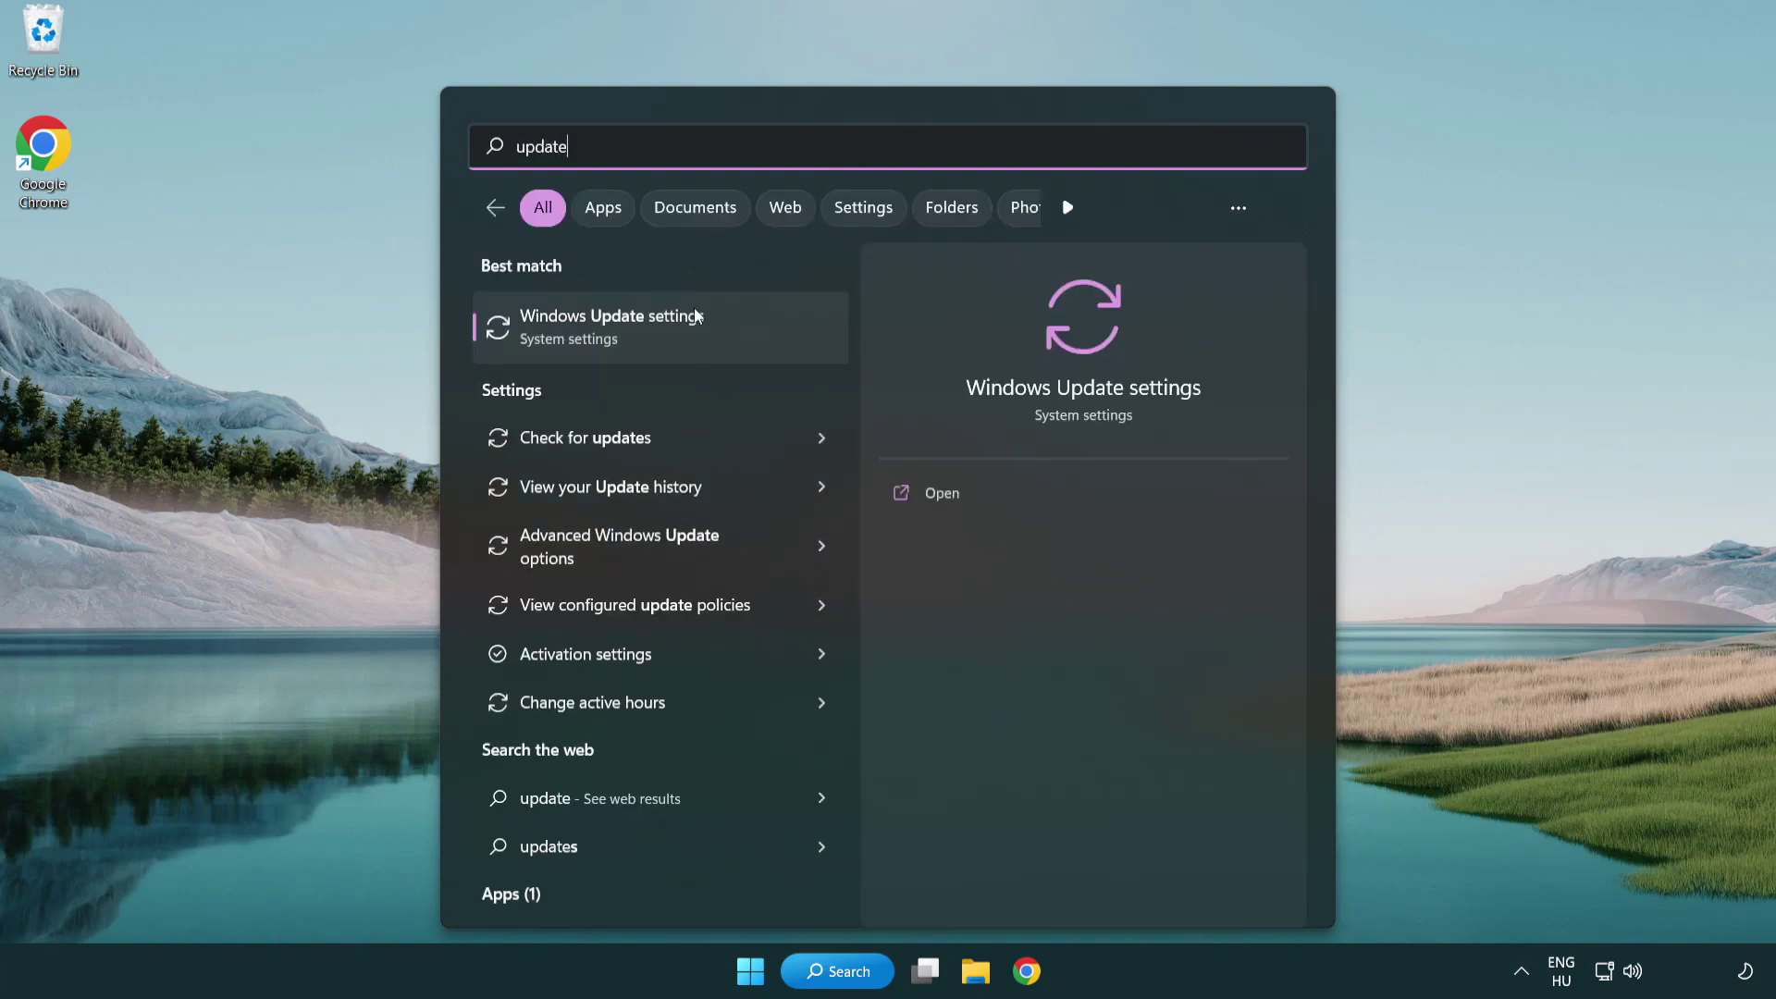
# Open Windows Update settings and check for updates, confirming "You're up to date"
pyautogui.click(693, 335)
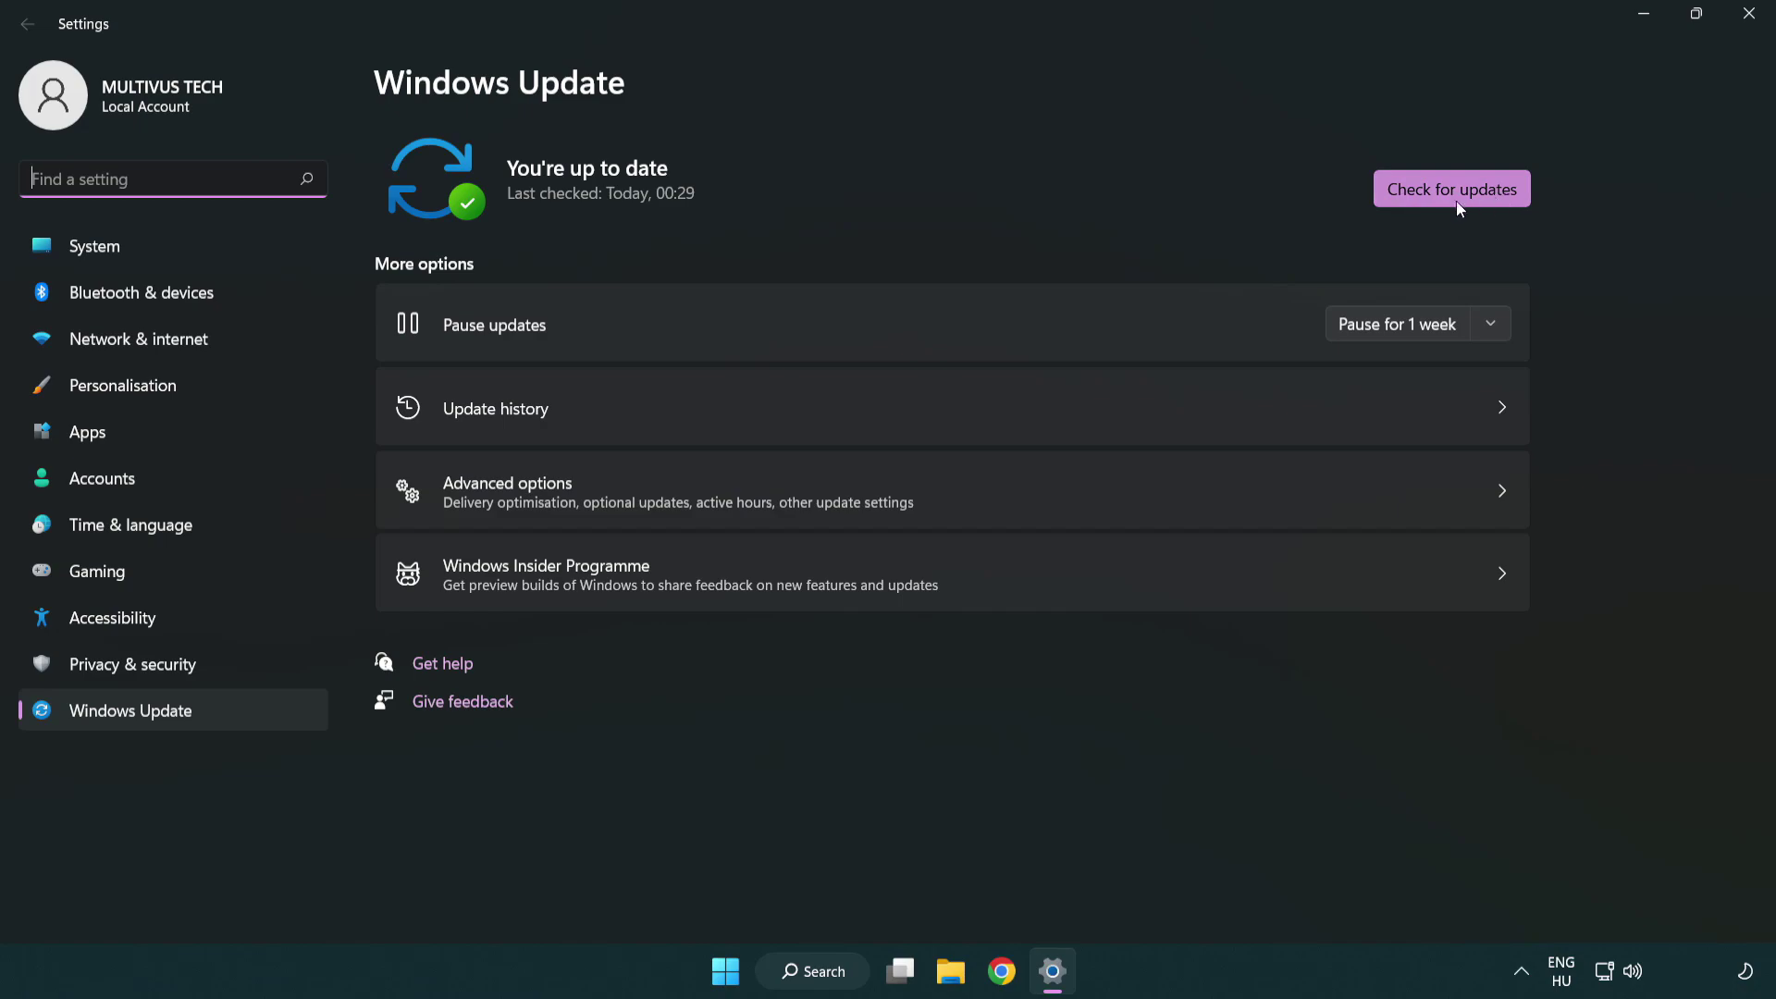
pyautogui.click(1484, 200)
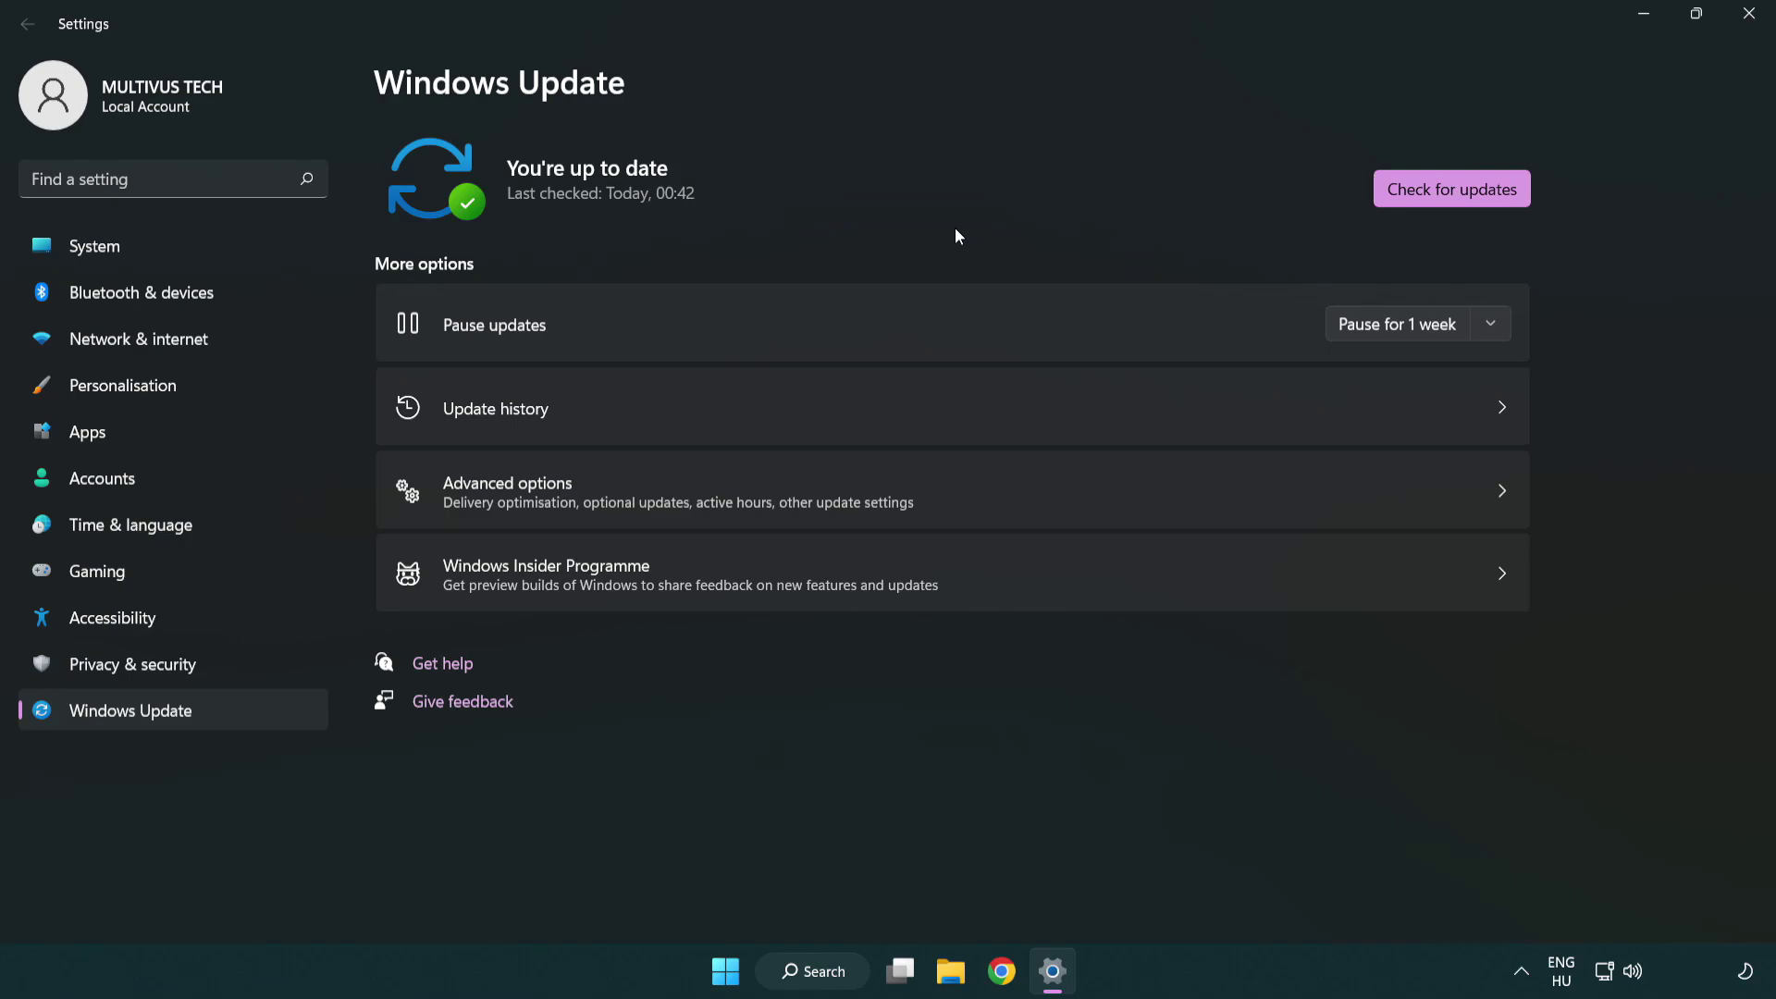
# Close Settings, go to Steam's Library home, and open YOUR NOT WORKING GAME's properties
pyautogui.click(1742, 28)
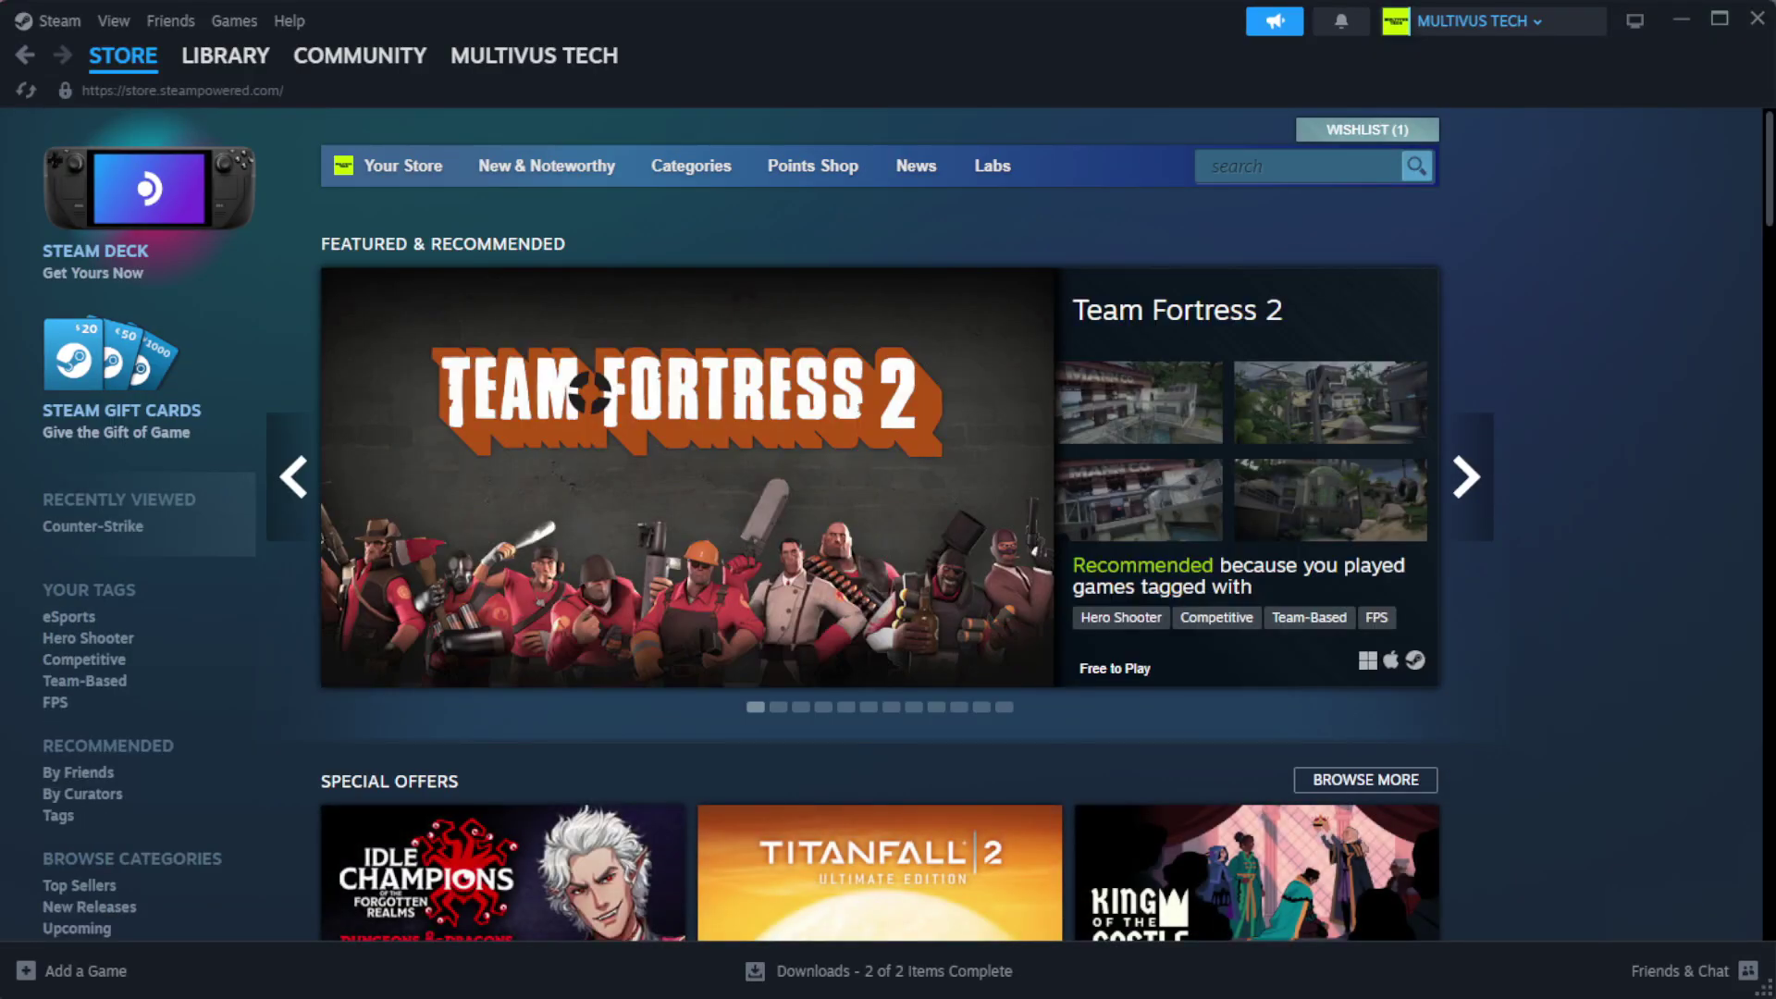
pyautogui.moveTo(220, 66)
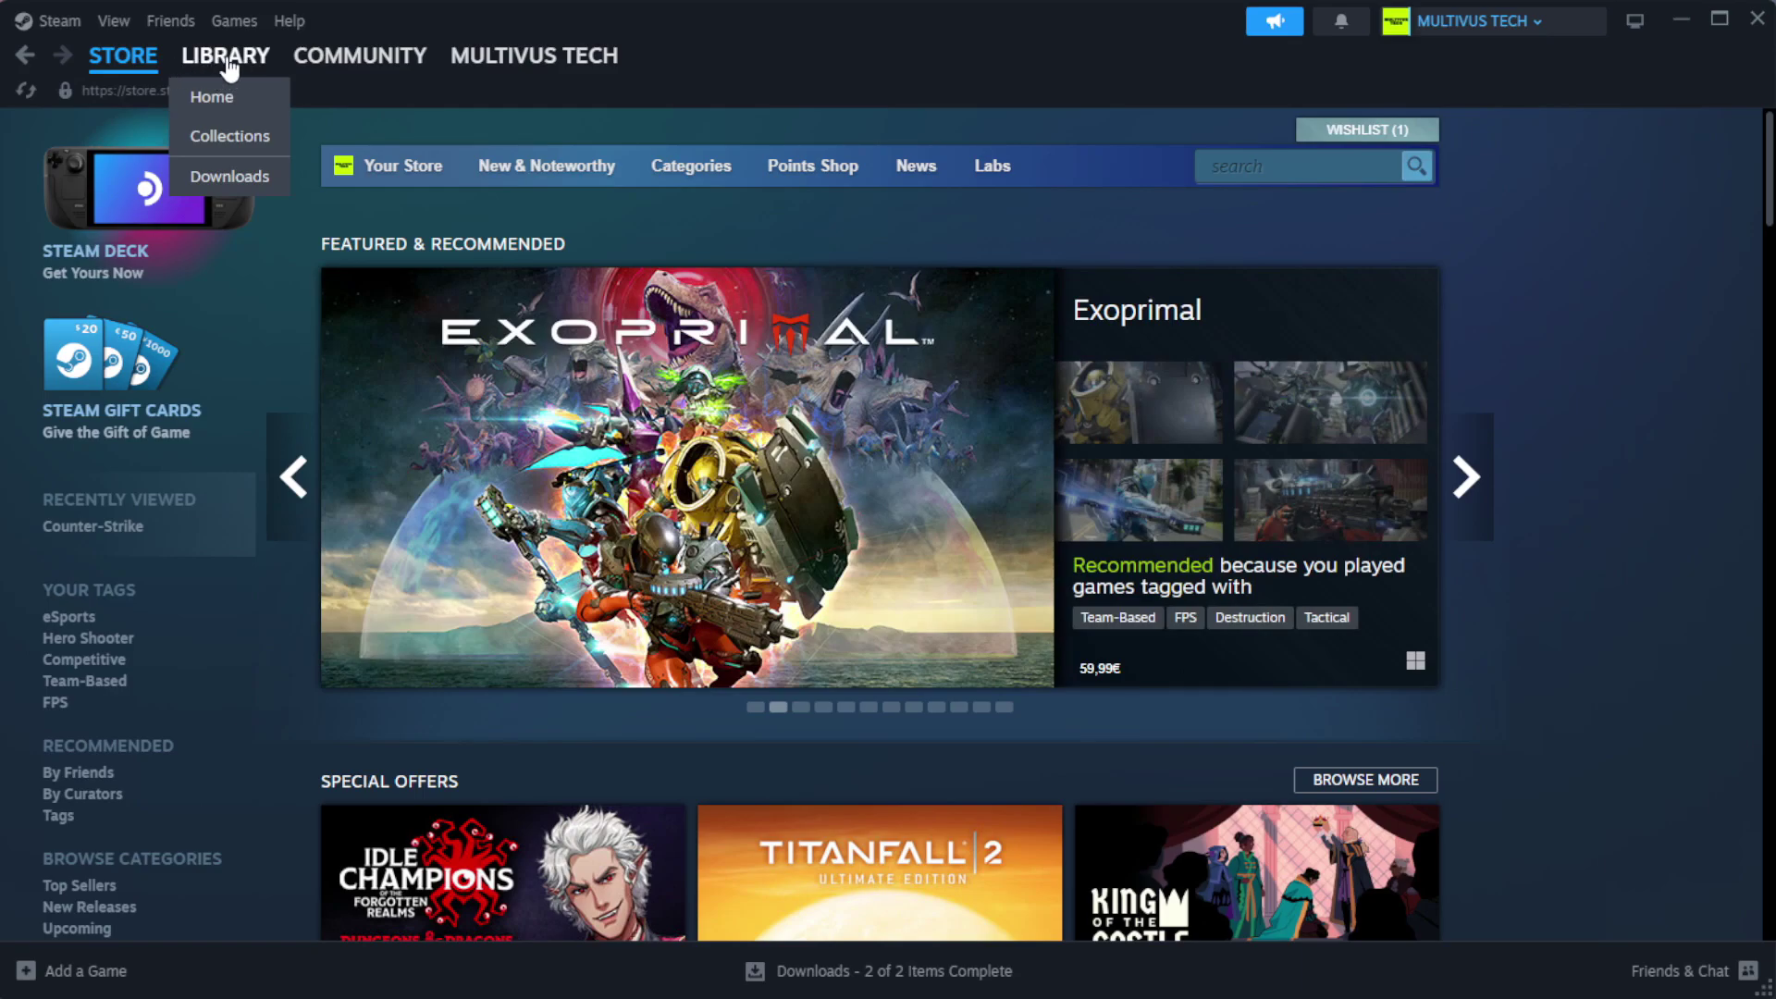
pyautogui.click(260, 101)
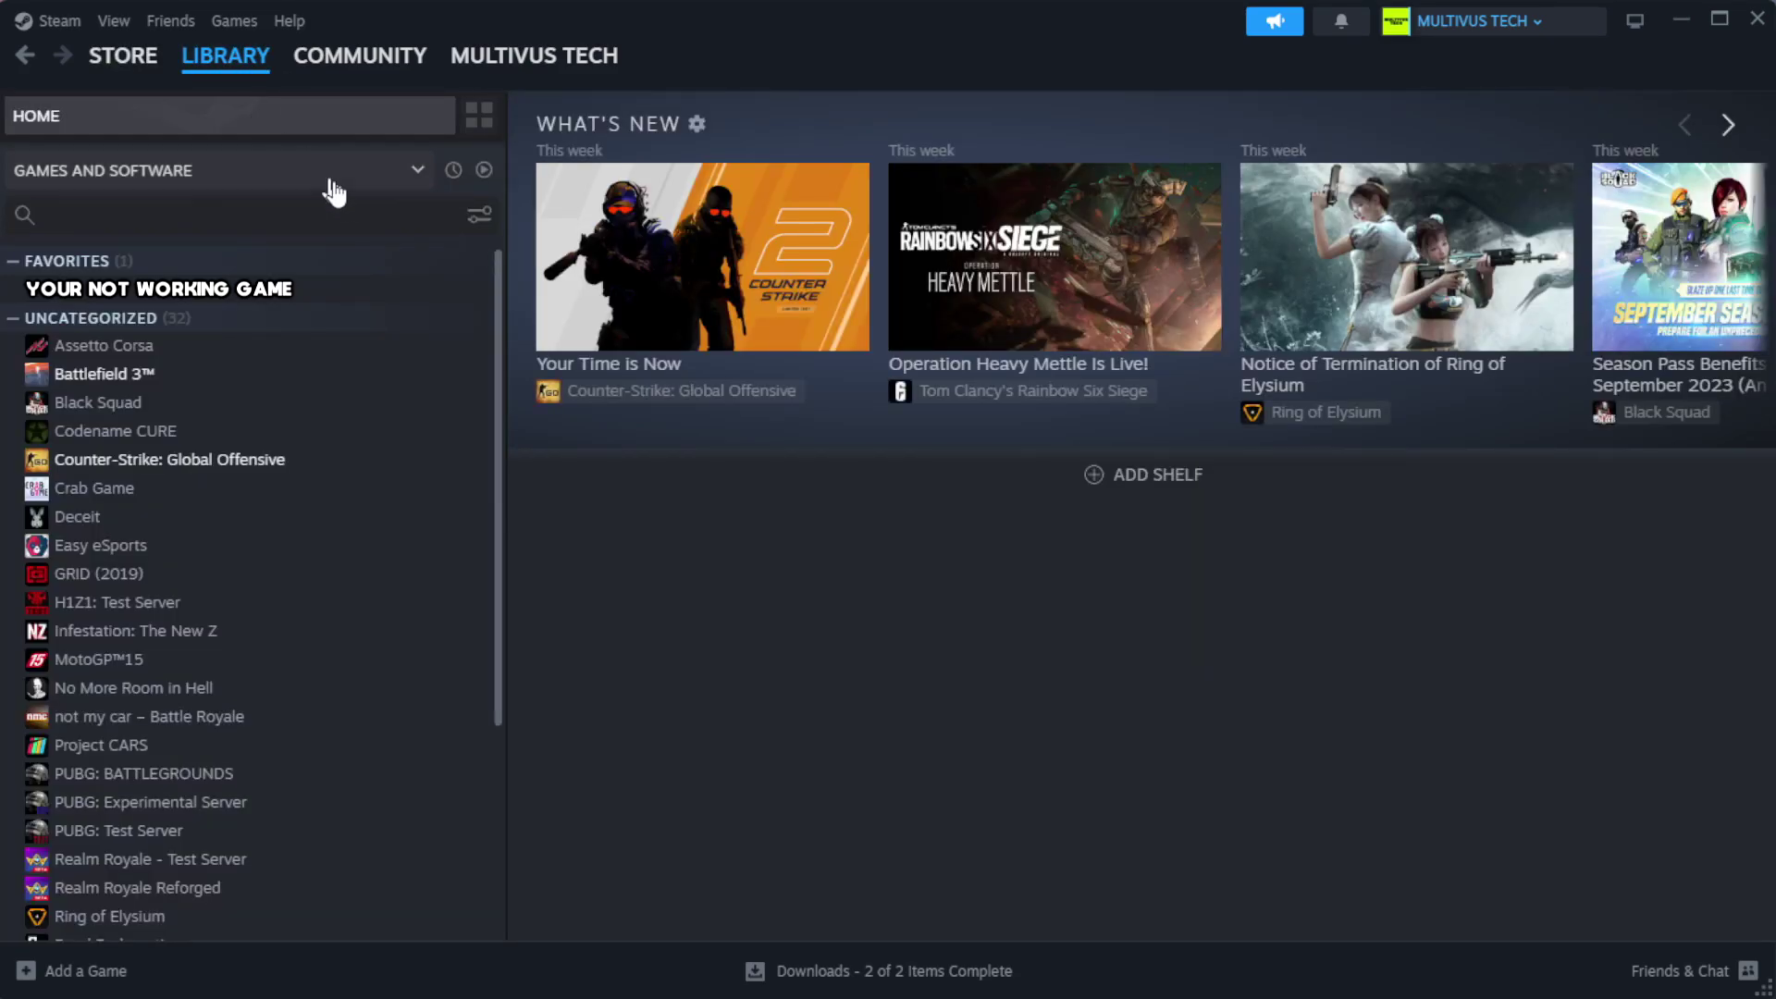
pyautogui.rightClick(438, 295)
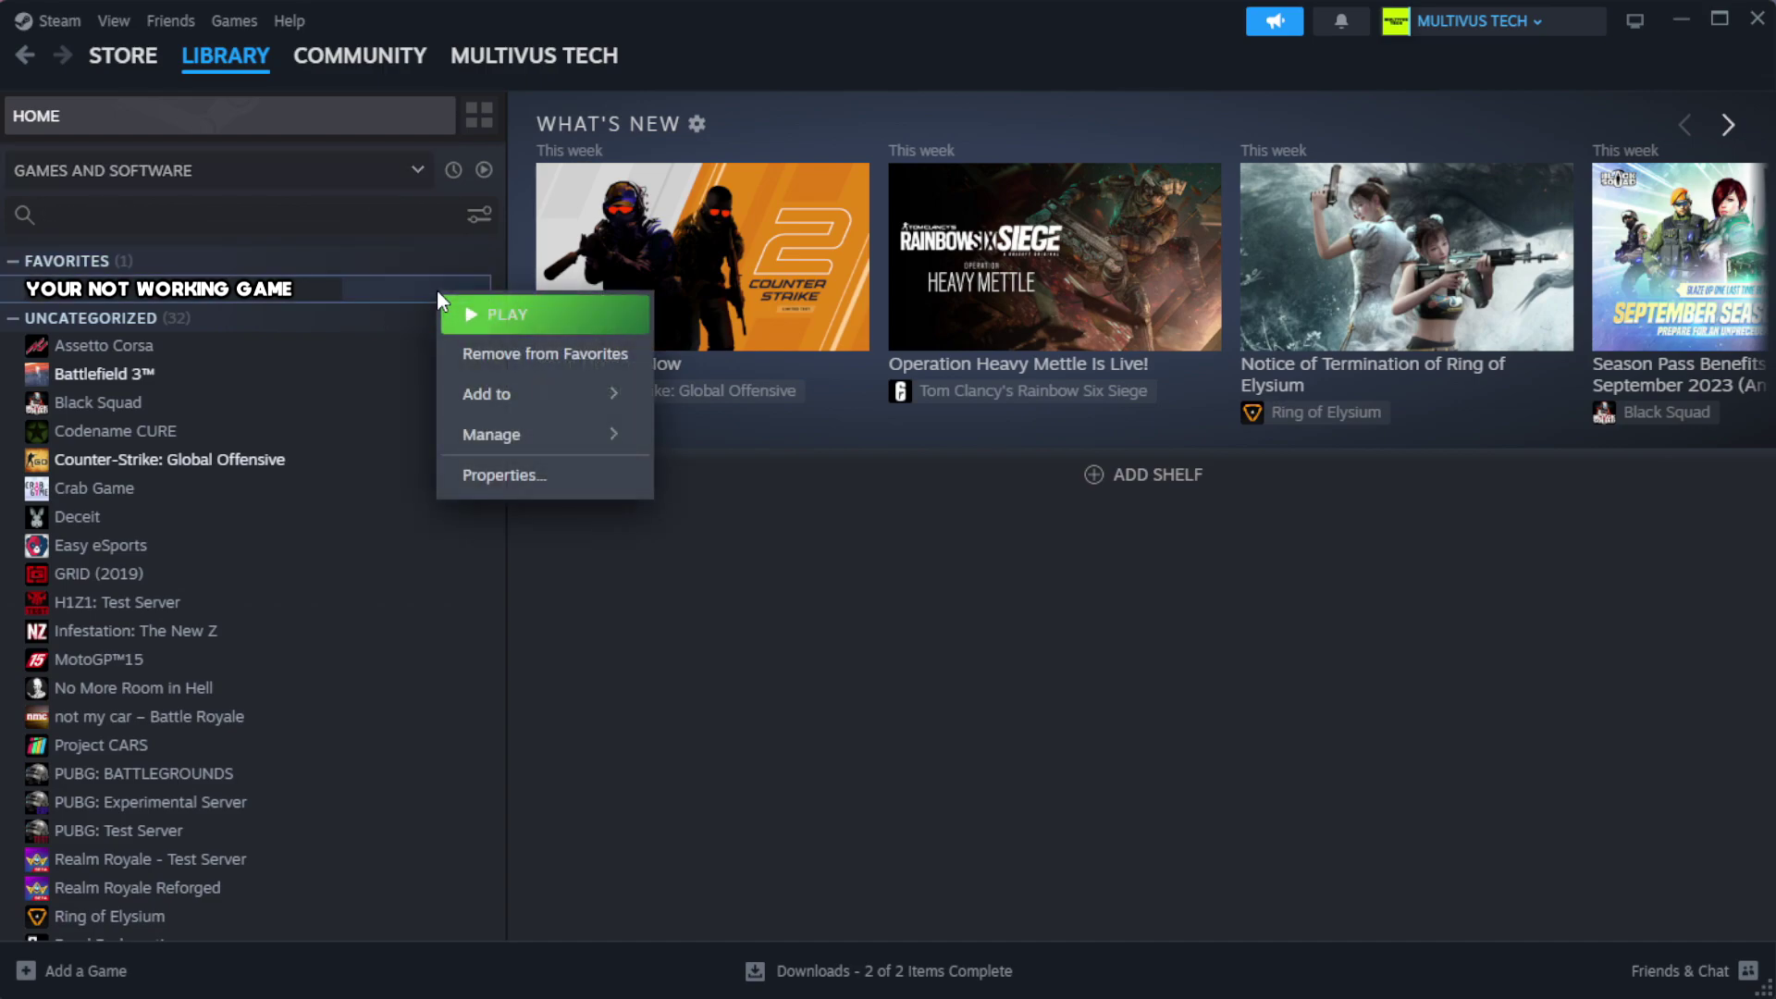
pyautogui.click(561, 492)
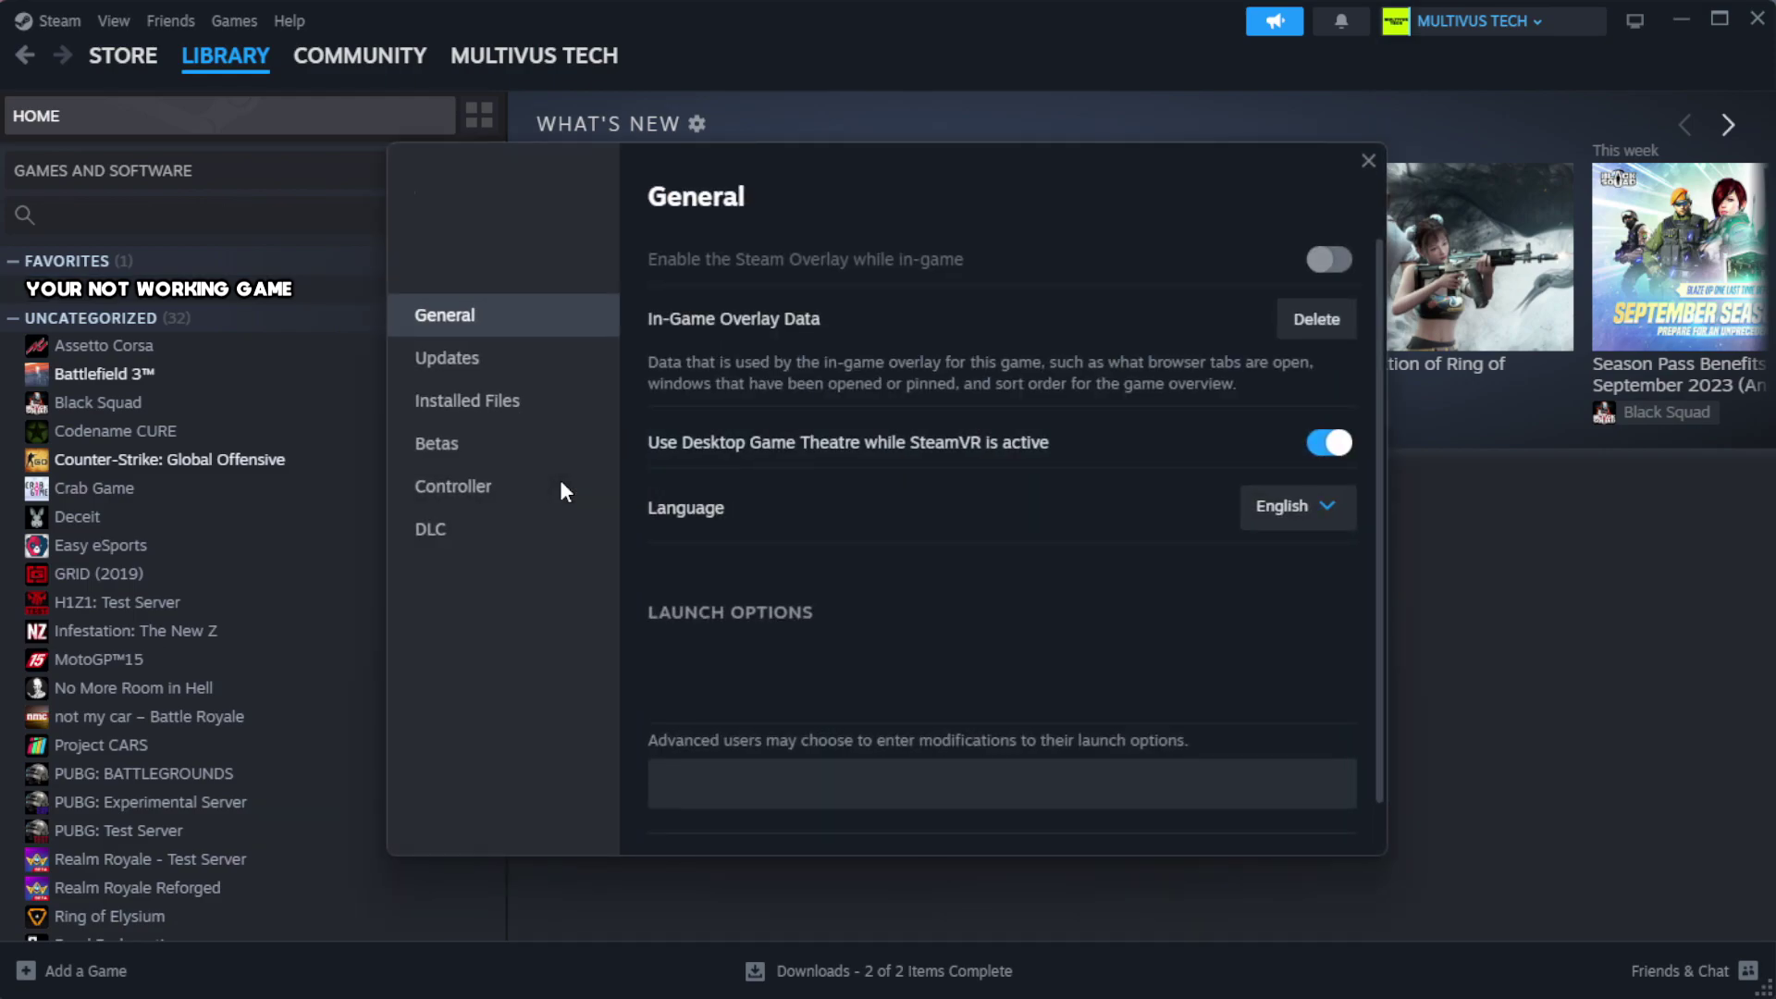
# Verify integrity of the game files under Installed Files, validating all 1039 files
pyautogui.click(583, 422)
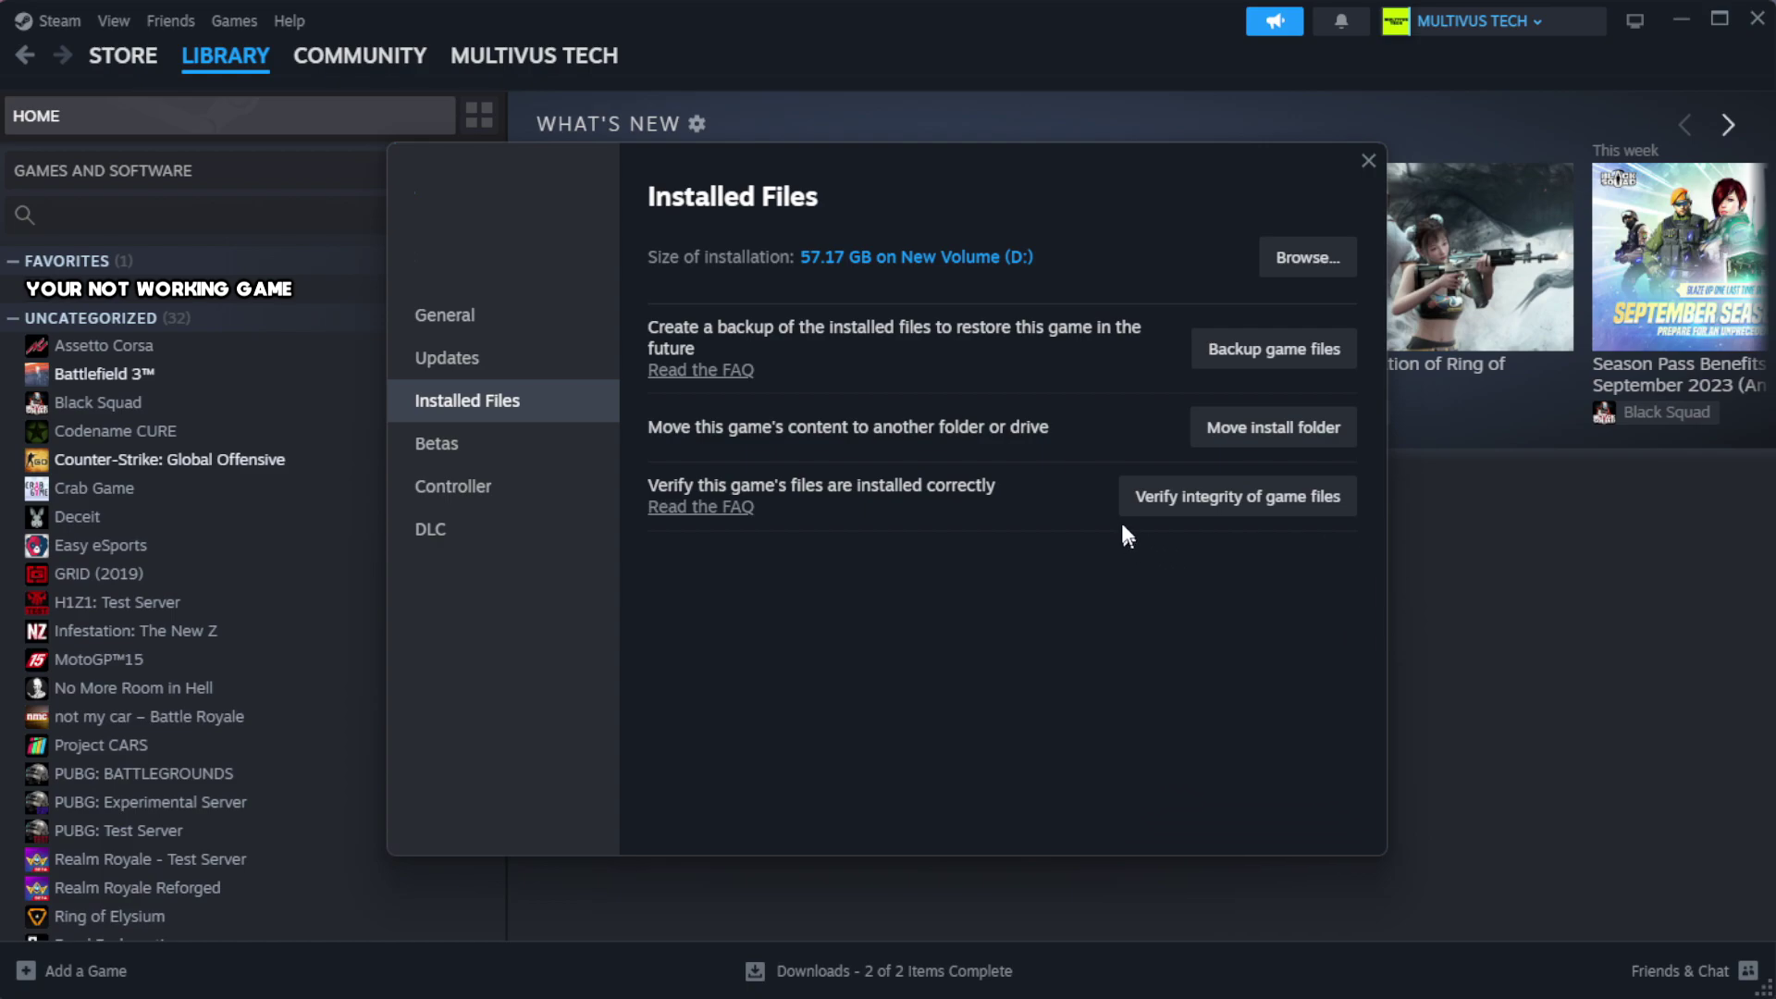
pyautogui.click(1249, 504)
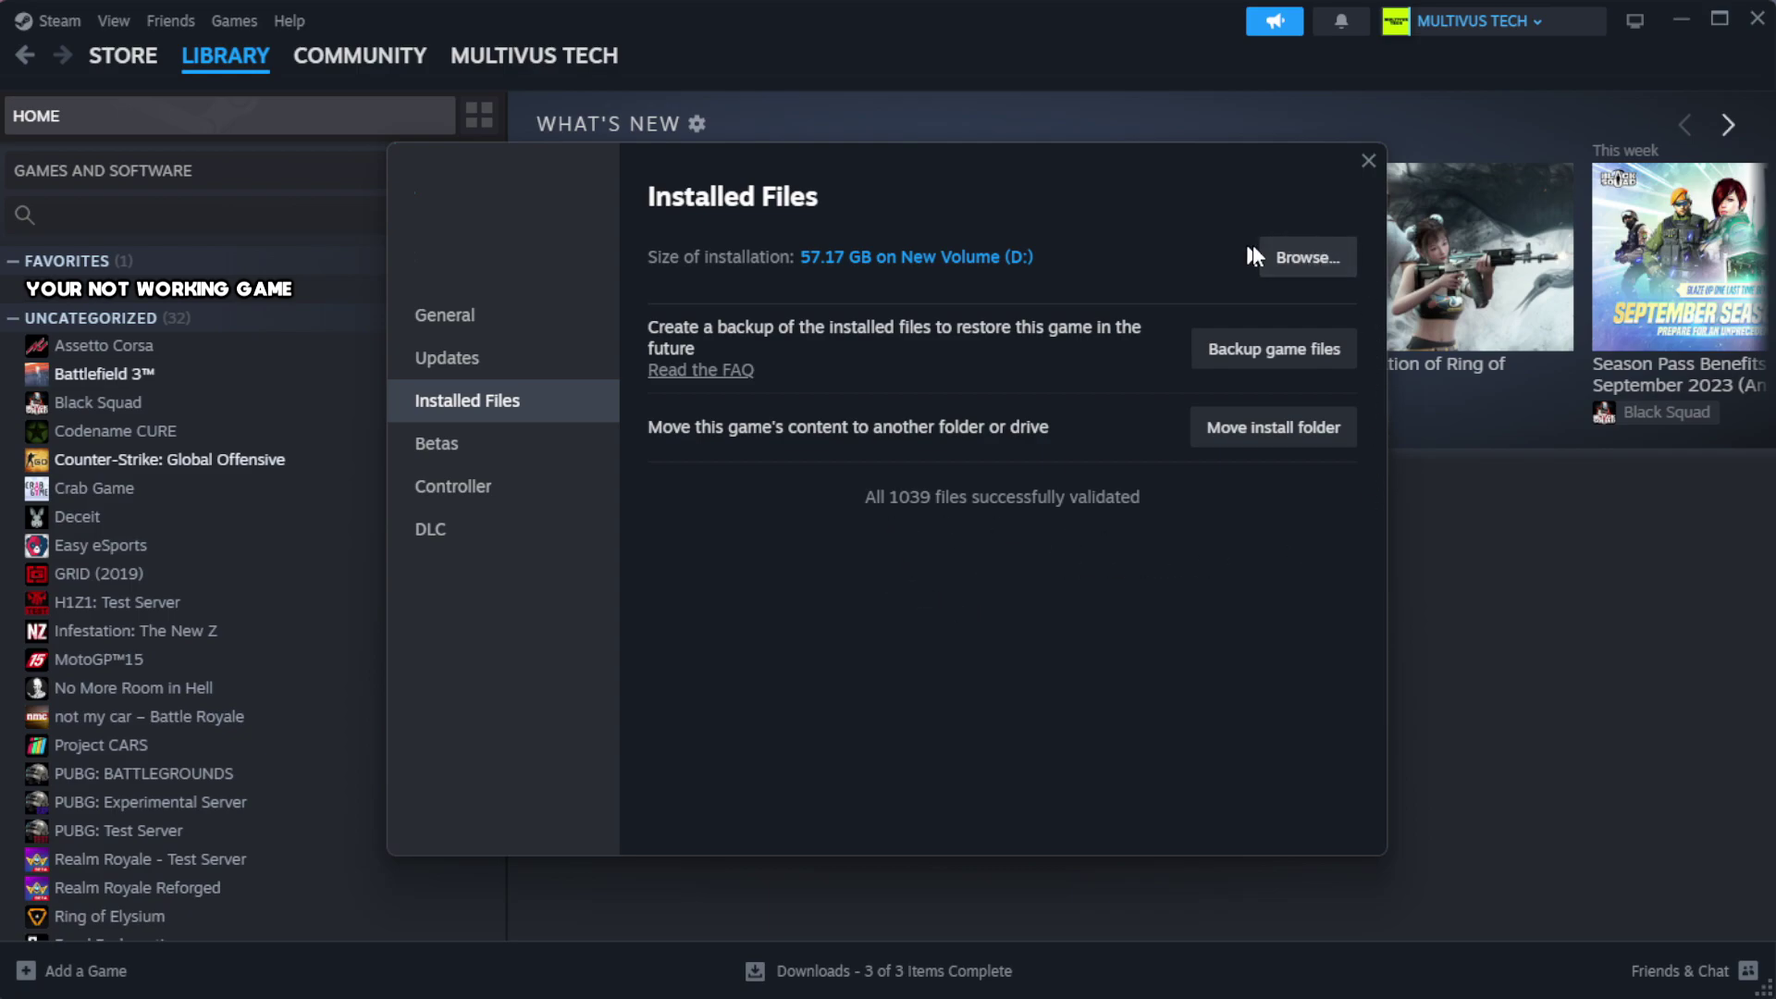
# Open the game's install folder and bring up the YOUR NOT WORKING GAME shortcut's context menu
pyautogui.click(1305, 271)
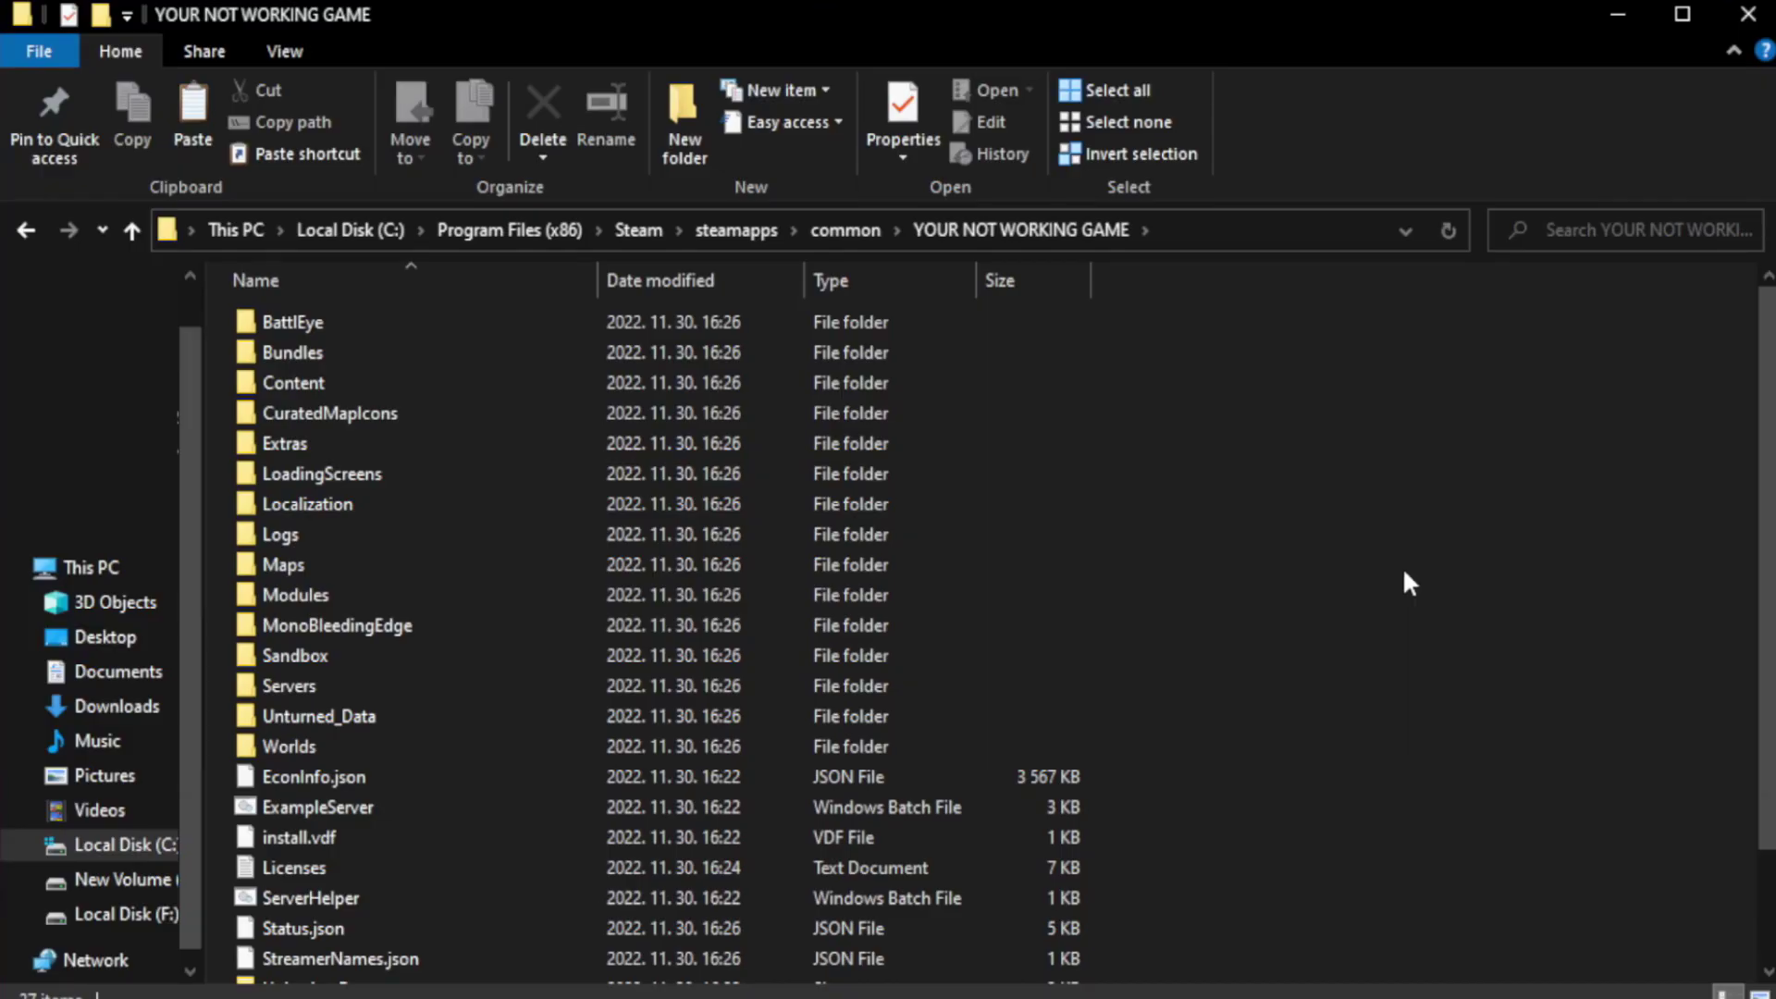
pyautogui.scroll(-2, 1770, 498)
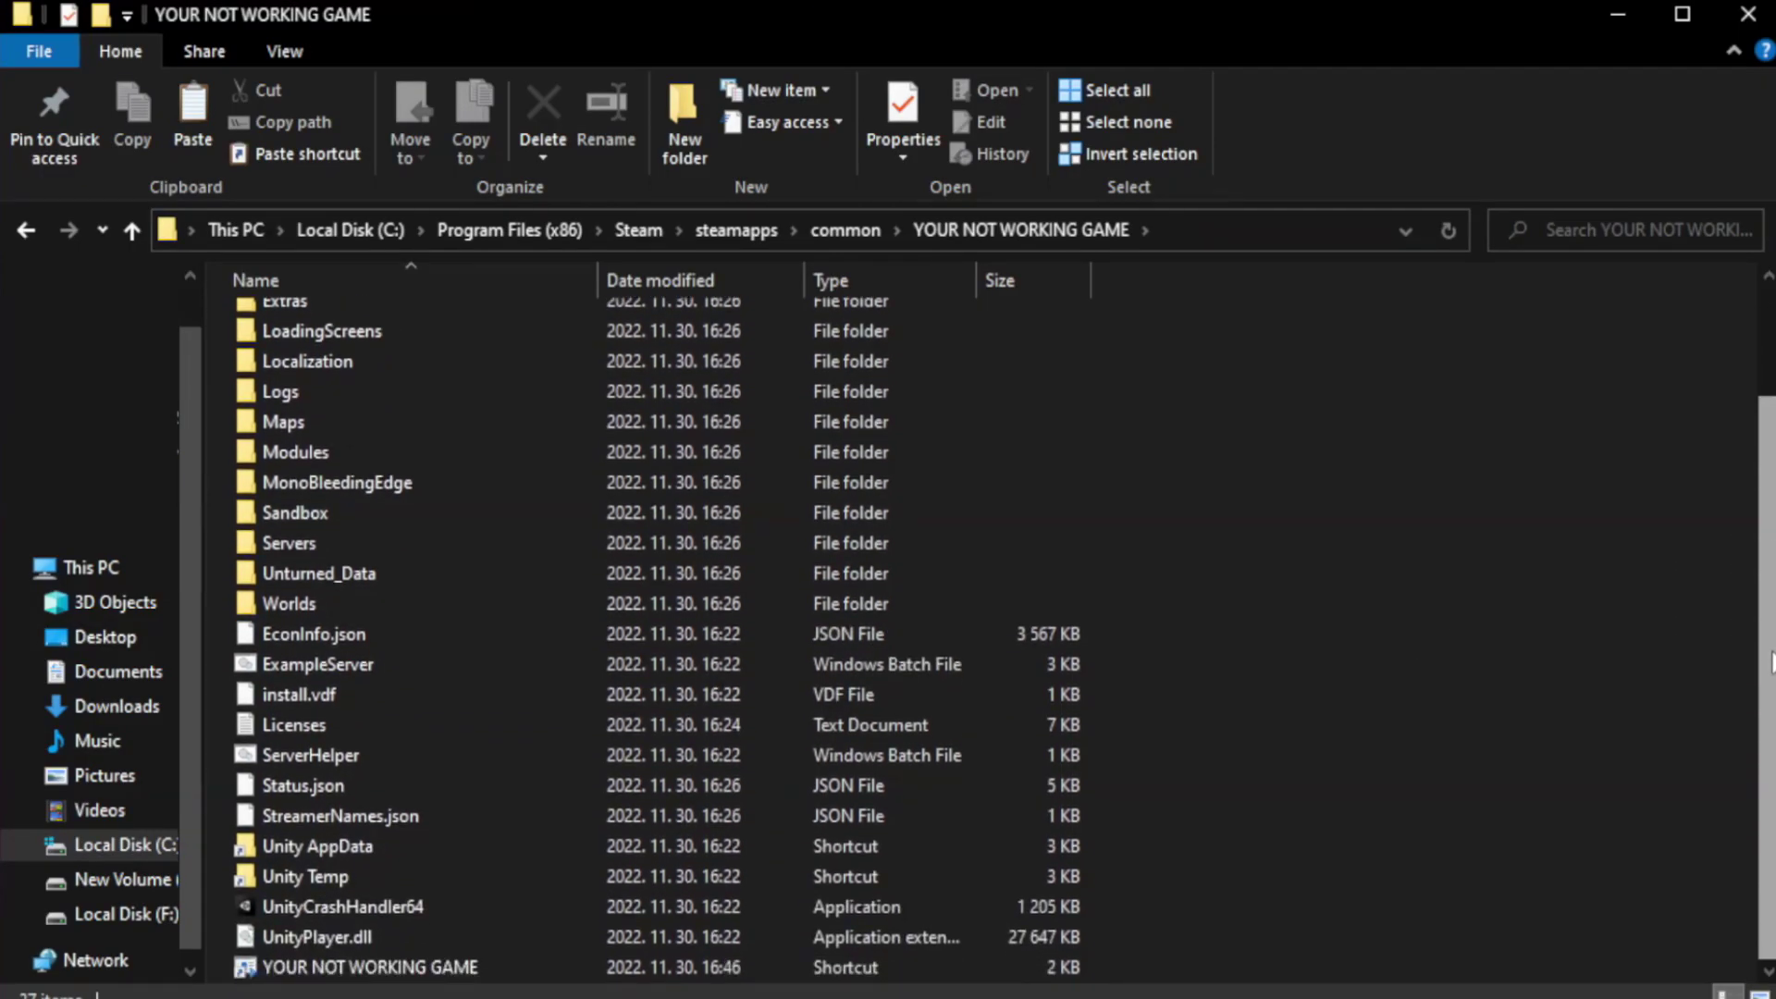
pyautogui.click(629, 967)
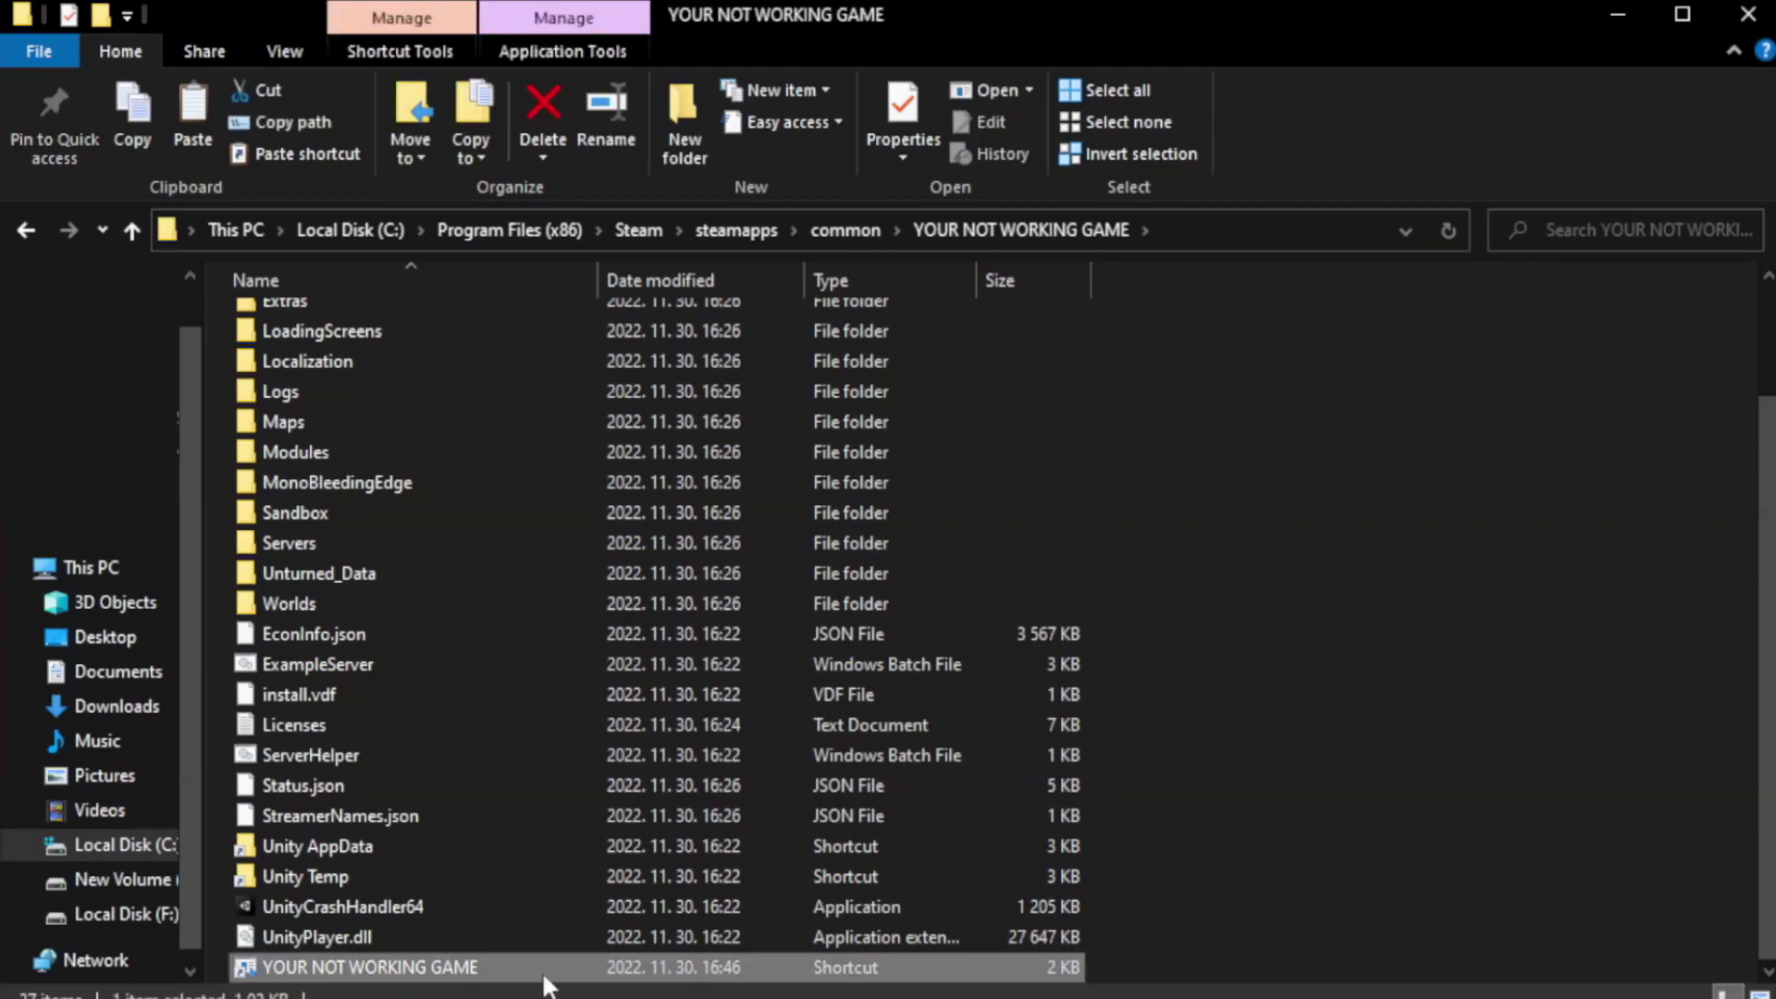
pyautogui.rightClick(592, 968)
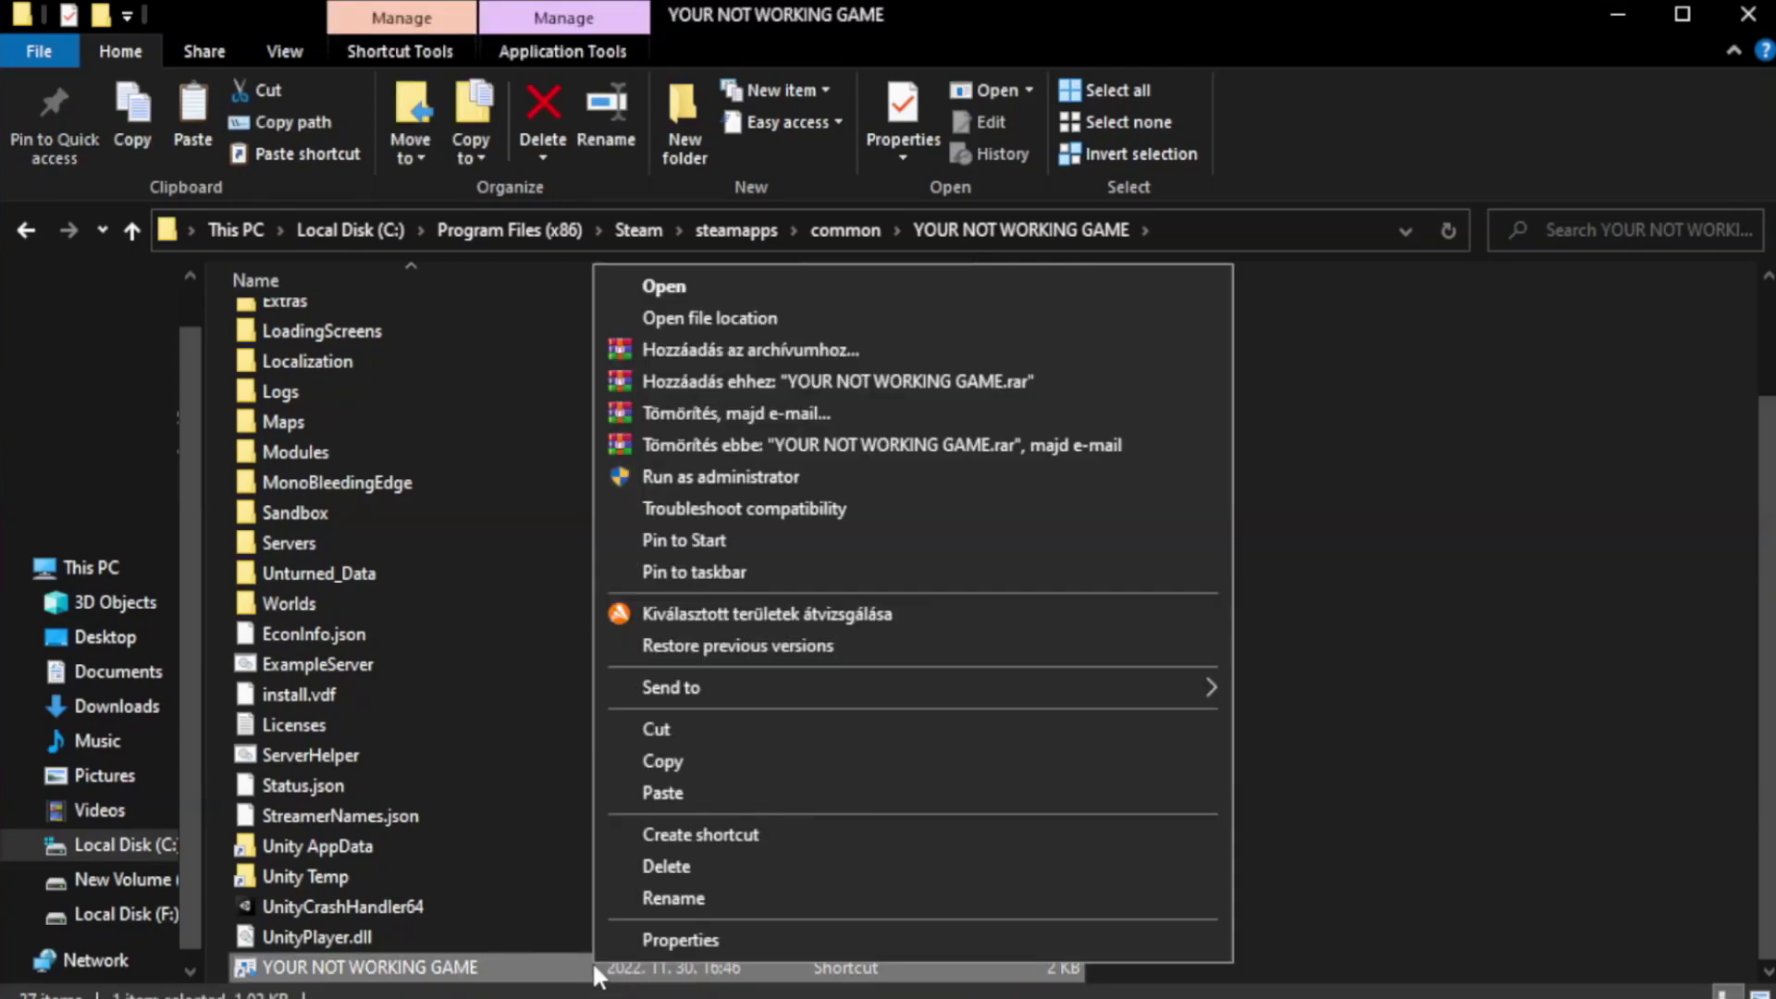
# Open the game shortcut's Properties dialog on its Compatibility tab
pyautogui.click(905, 935)
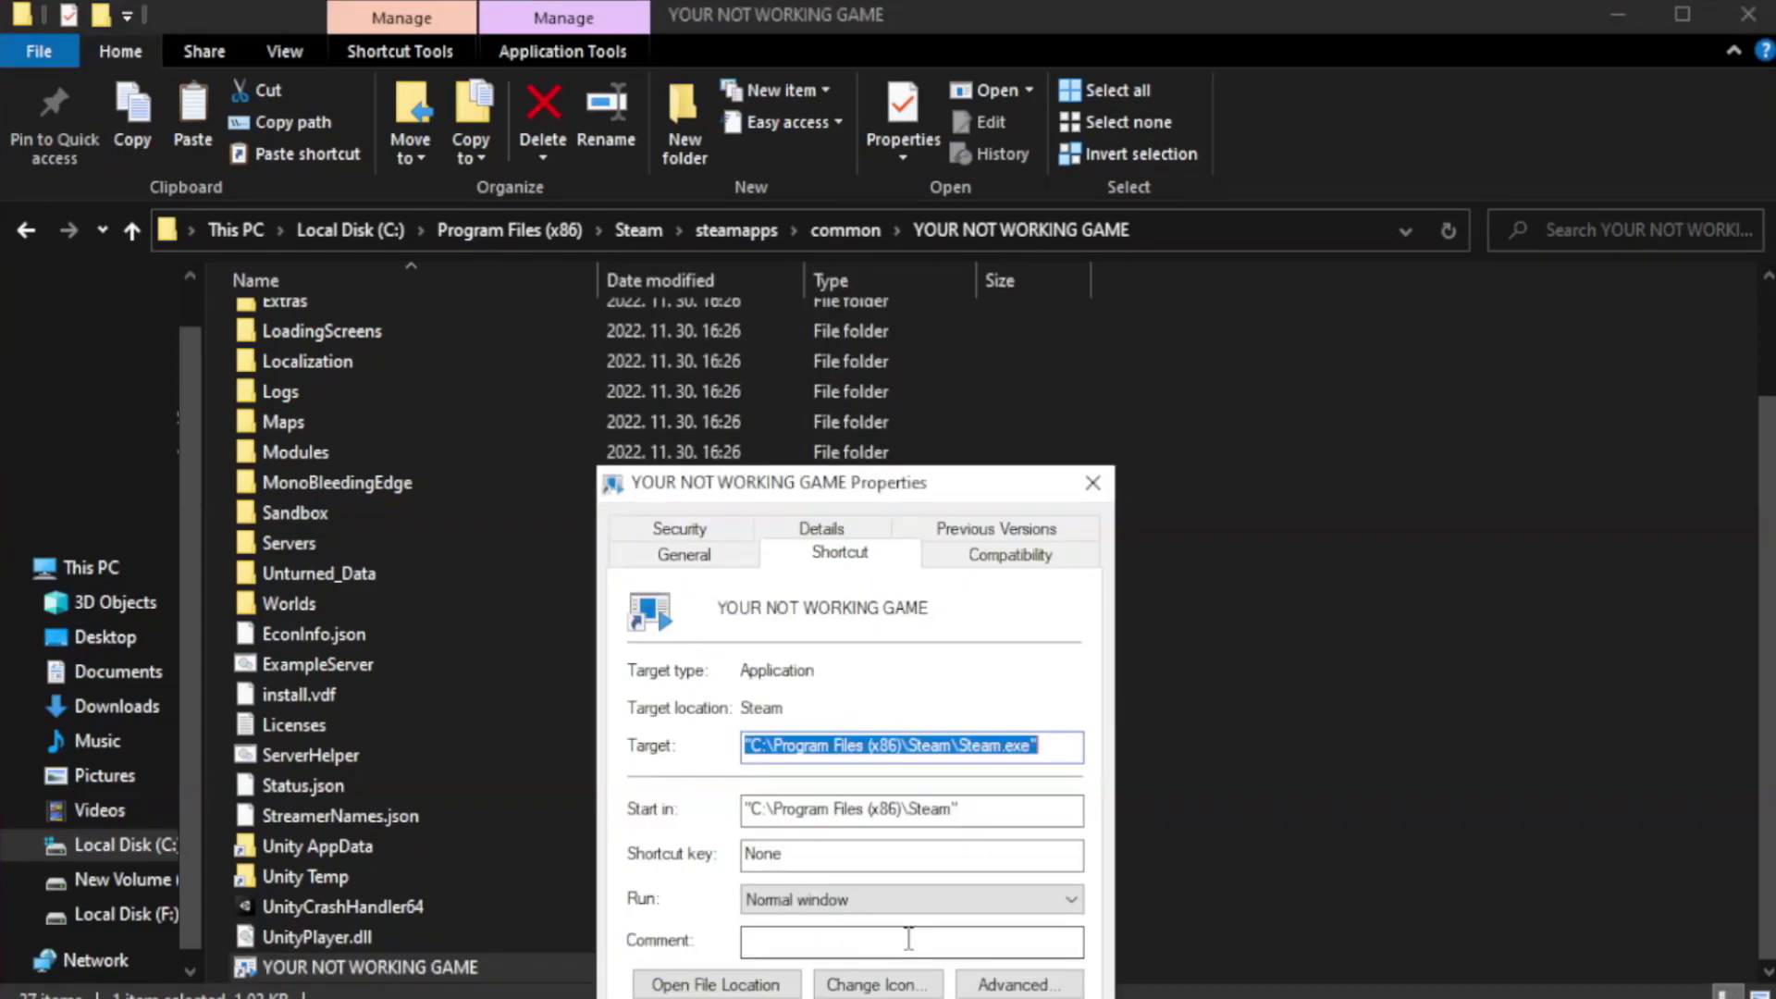
pyautogui.moveTo(886, 501); pyautogui.dragTo(894, 185)
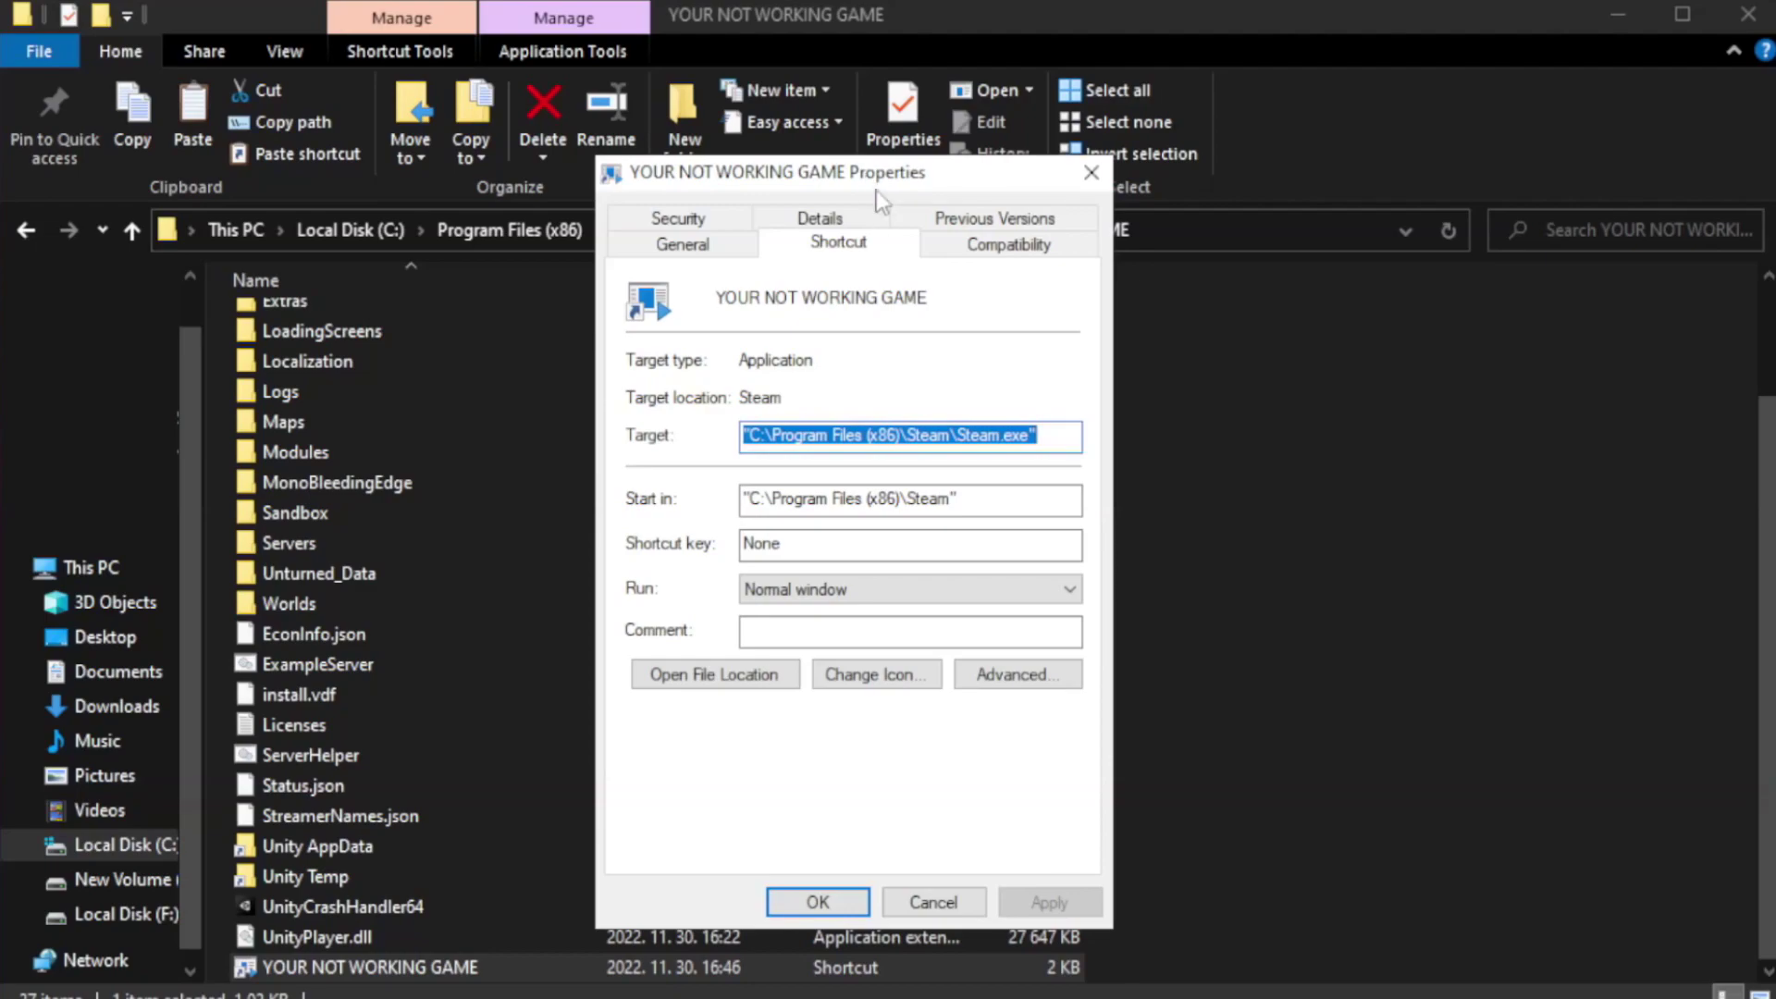
pyautogui.click(999, 248)
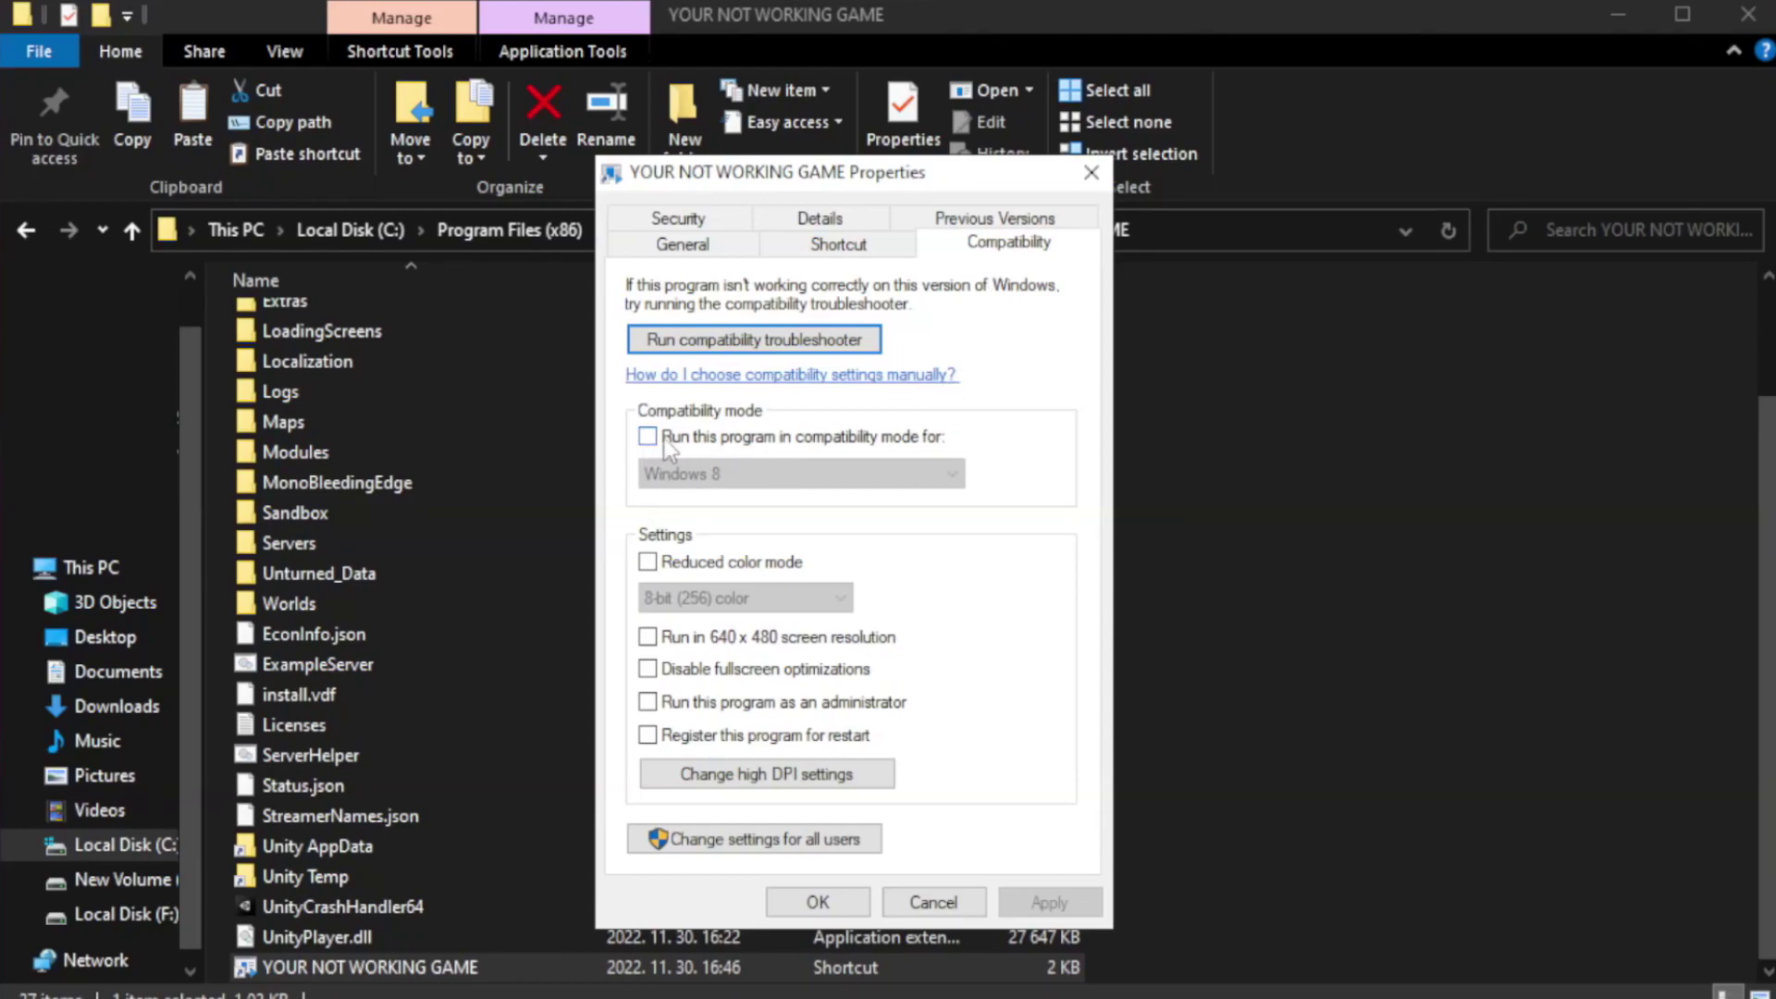
# Enable Windows 8 compatibility mode for the game shortcut, then apply and confirm with OK
pyautogui.click(702, 434)
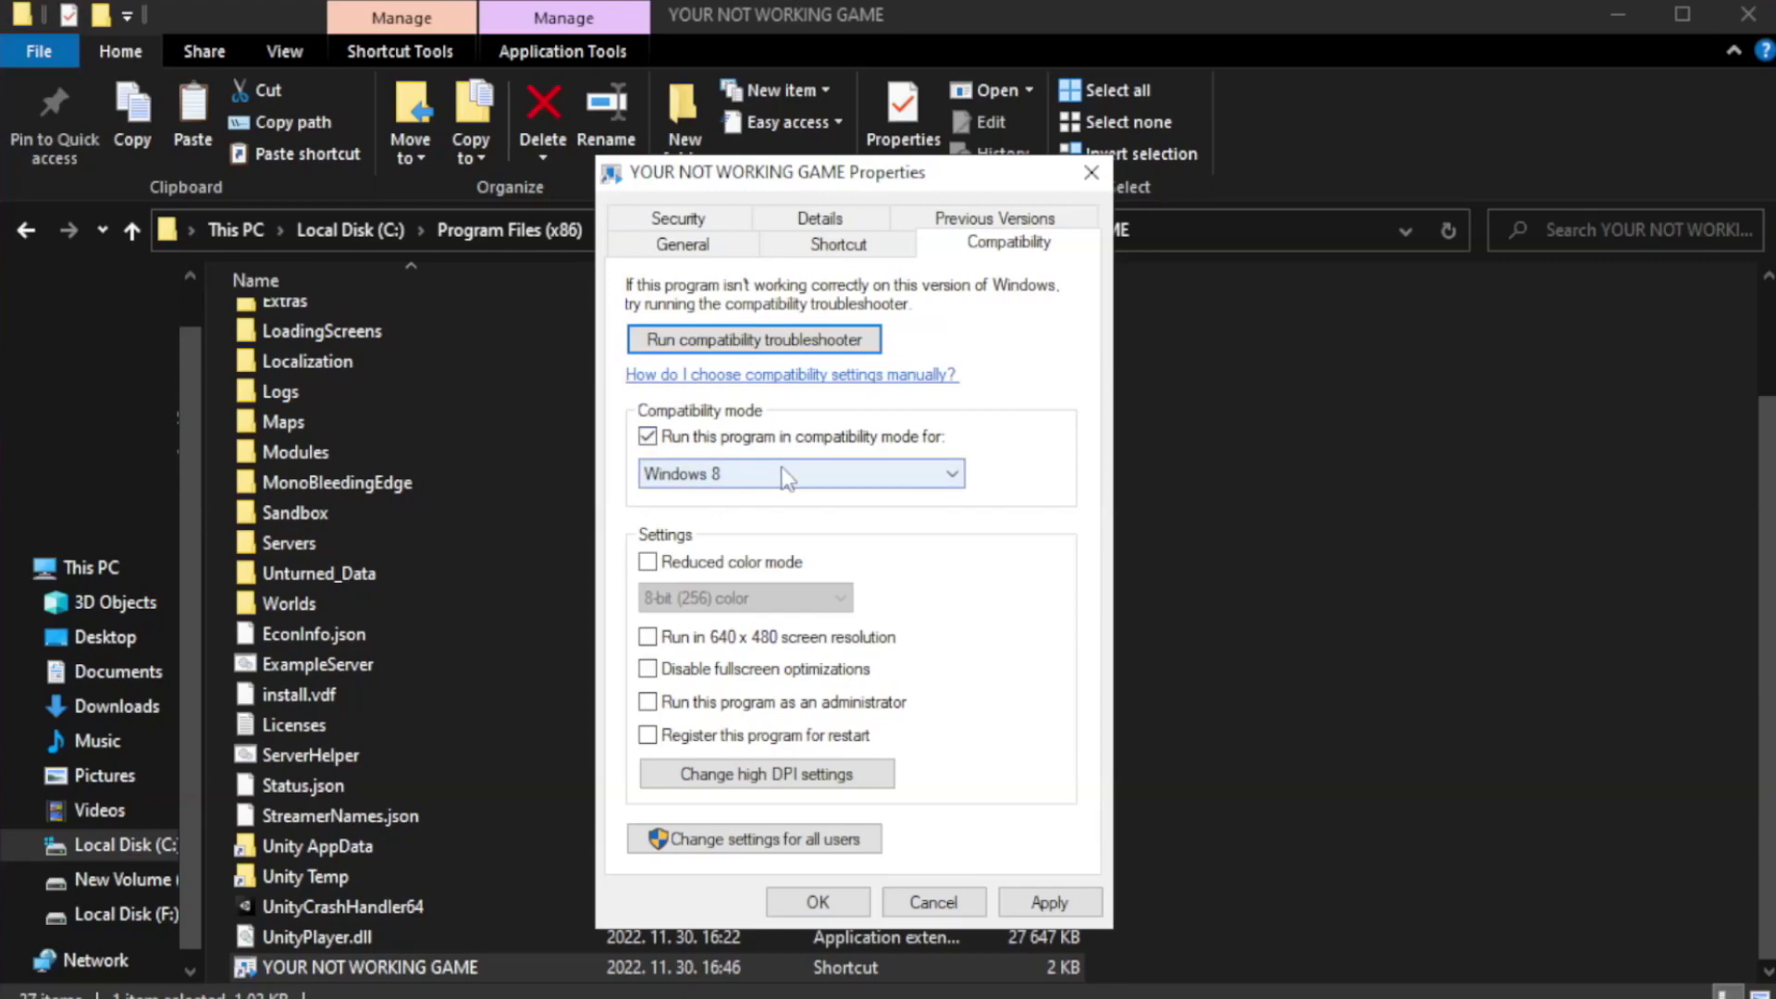
pyautogui.click(784, 476)
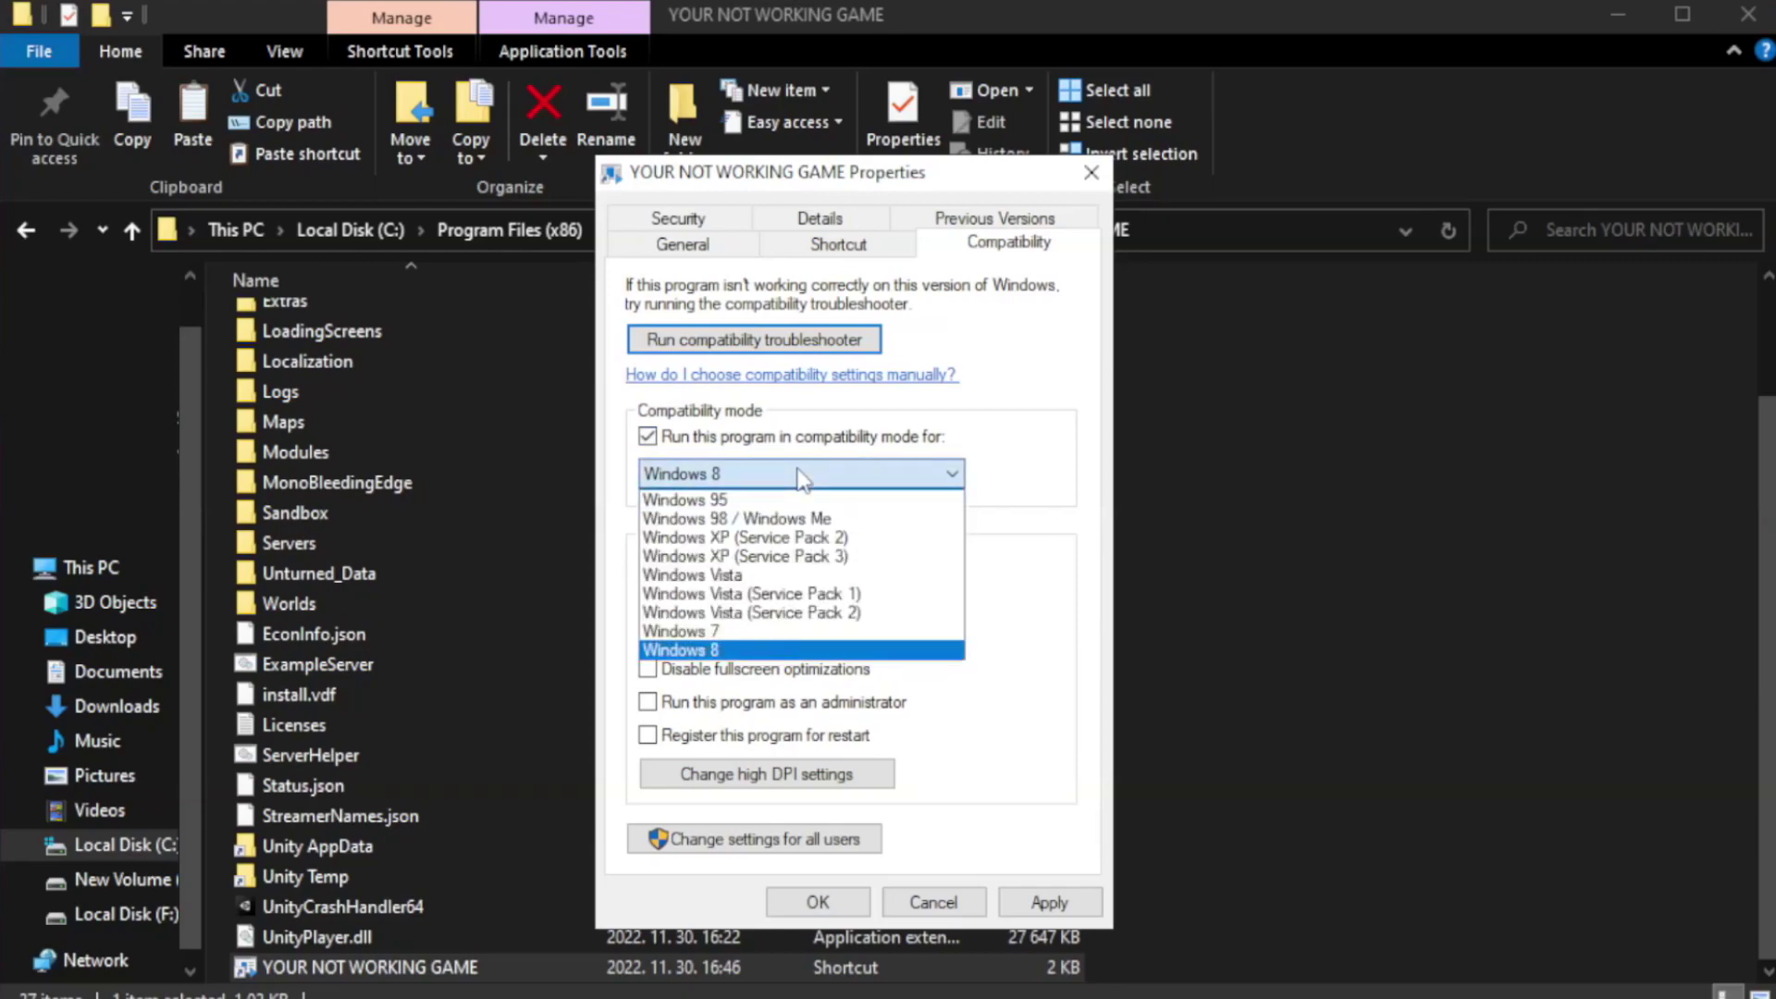
pyautogui.click(754, 650)
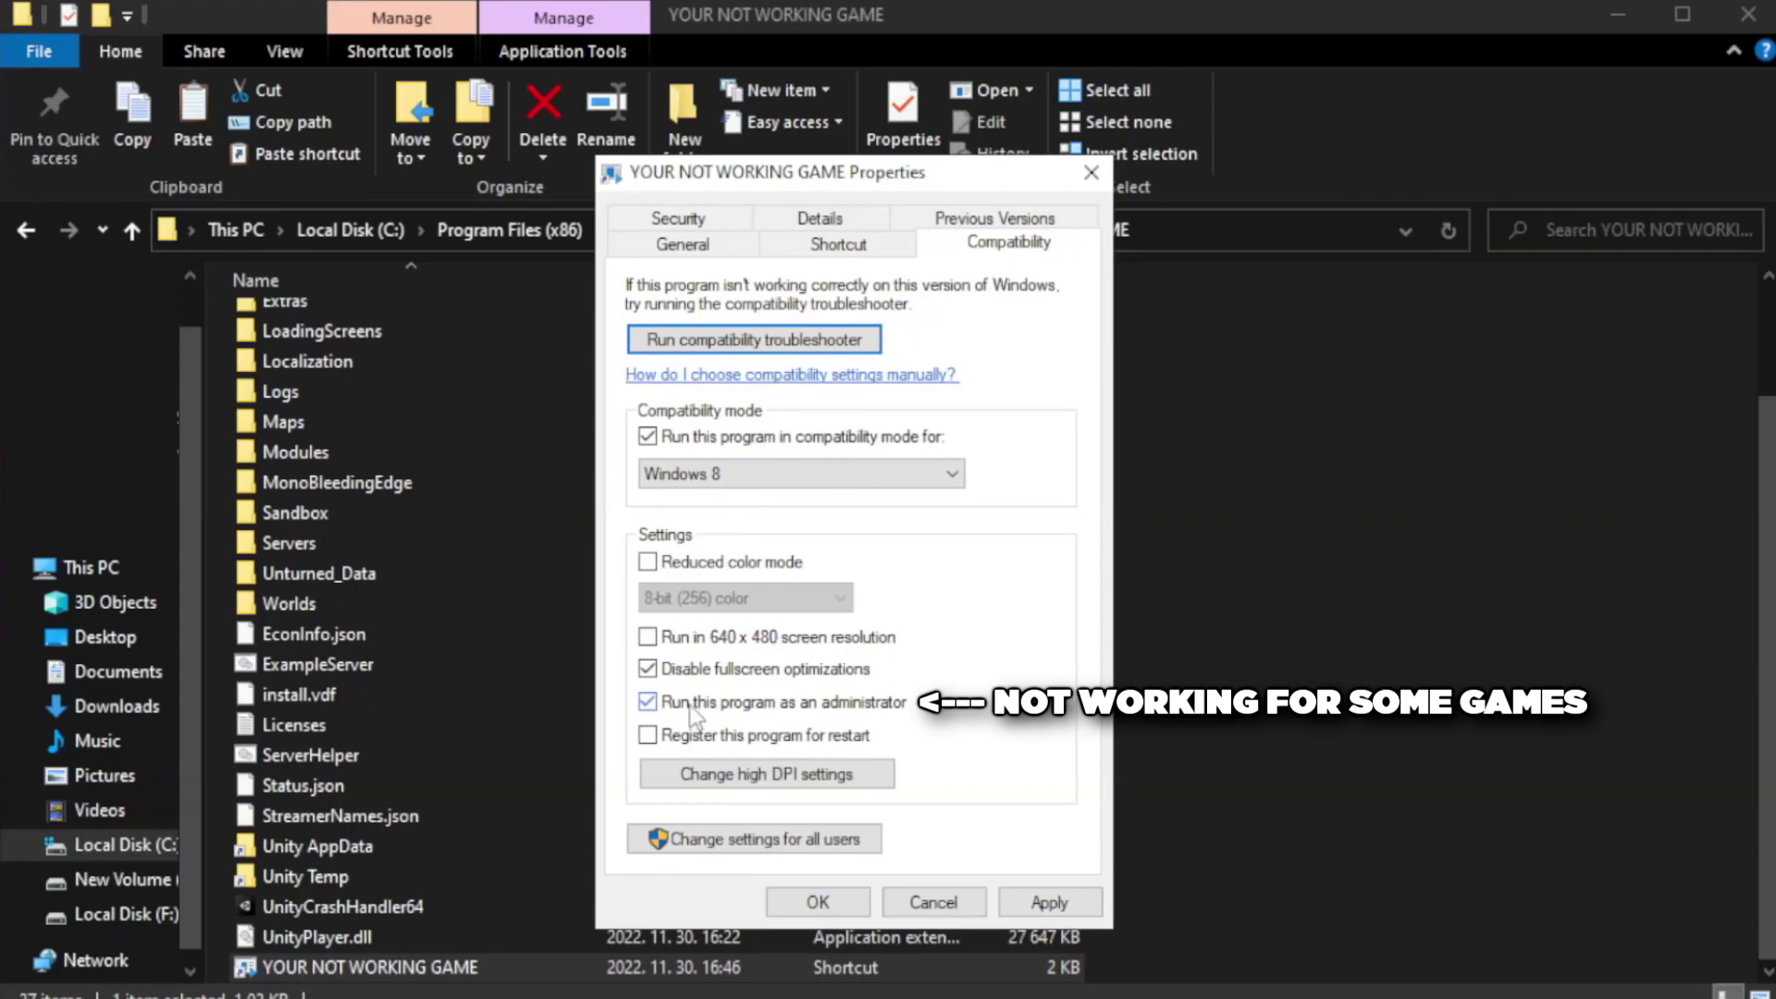
pyautogui.click(1048, 903)
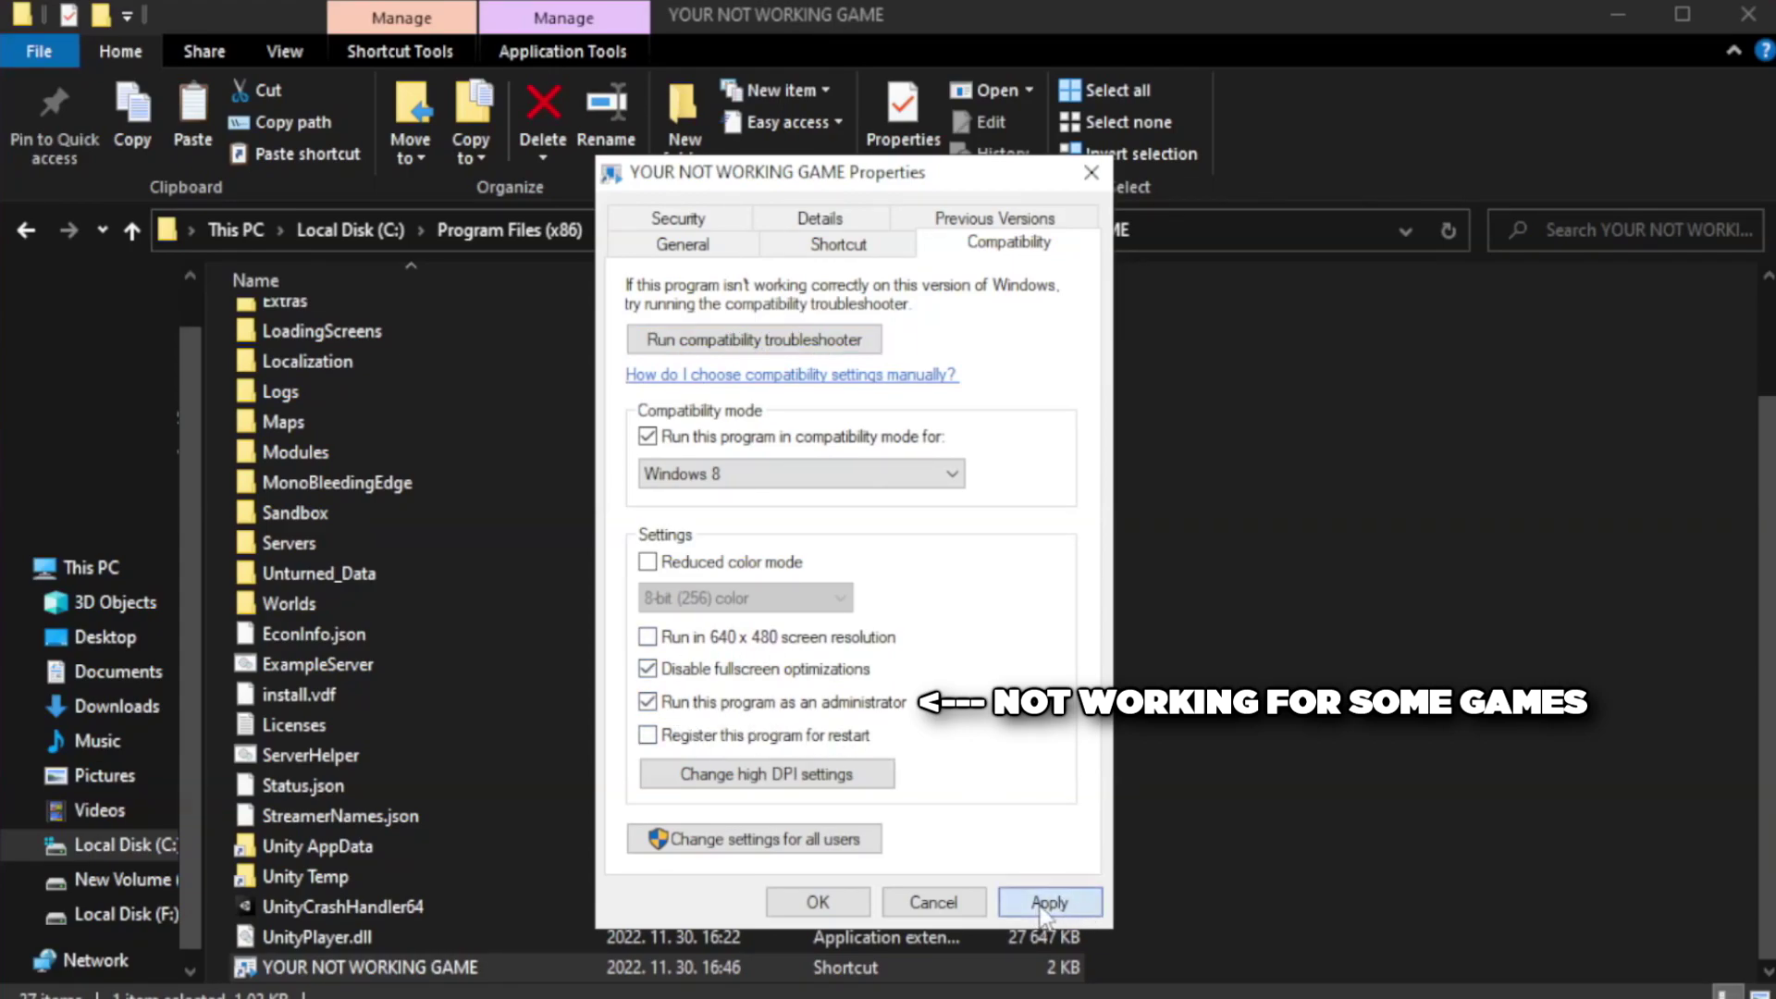
pyautogui.click(816, 904)
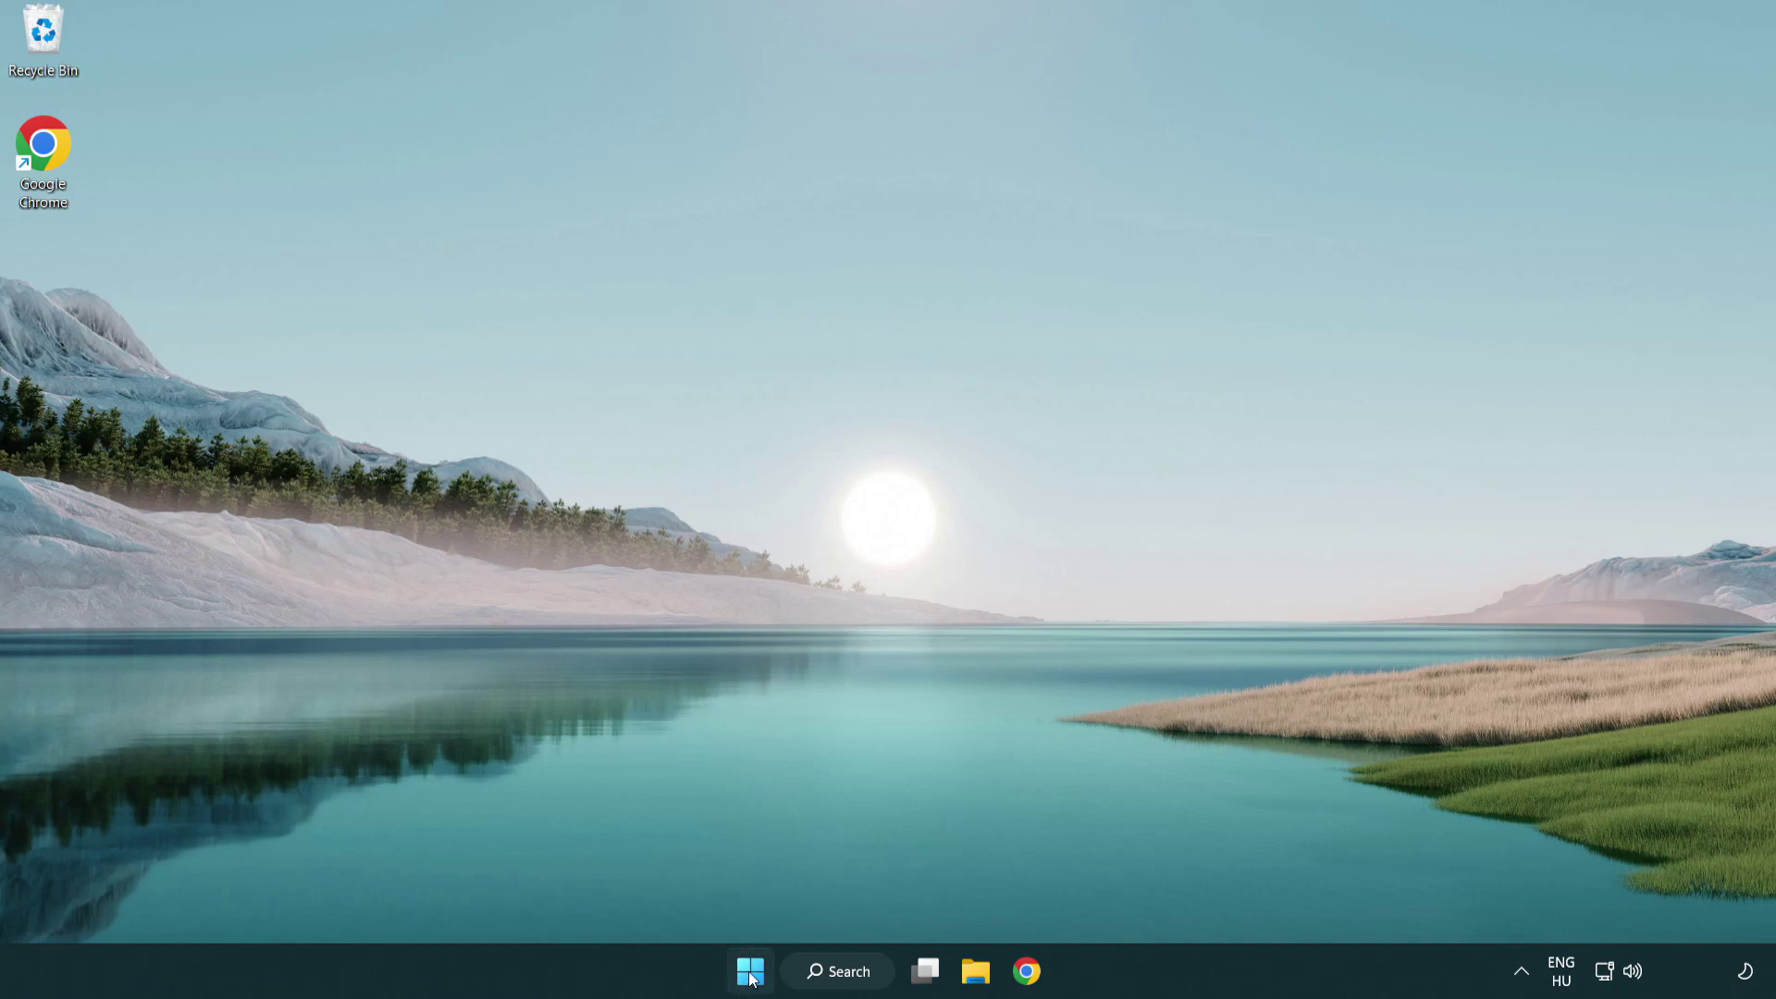
# In Task Manager's Startup tab, disable Terminal and Phone Link from launching at startup
pyautogui.rightClick(751, 976)
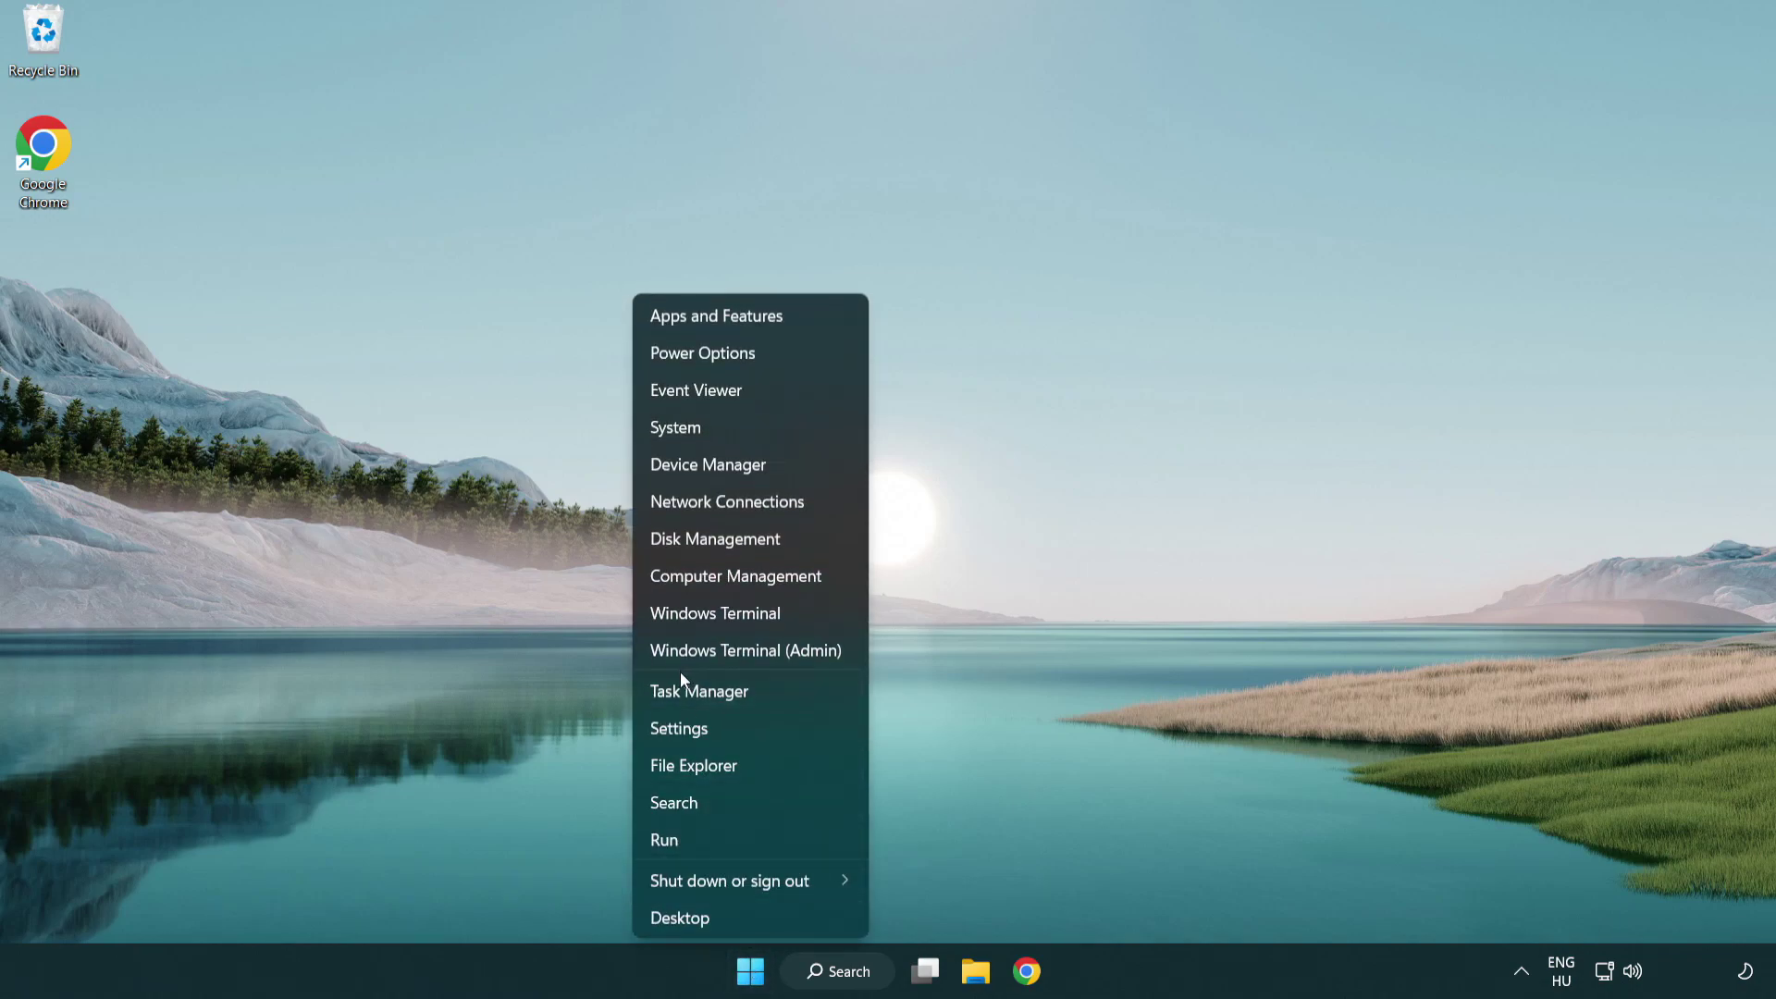
pyautogui.click(784, 700)
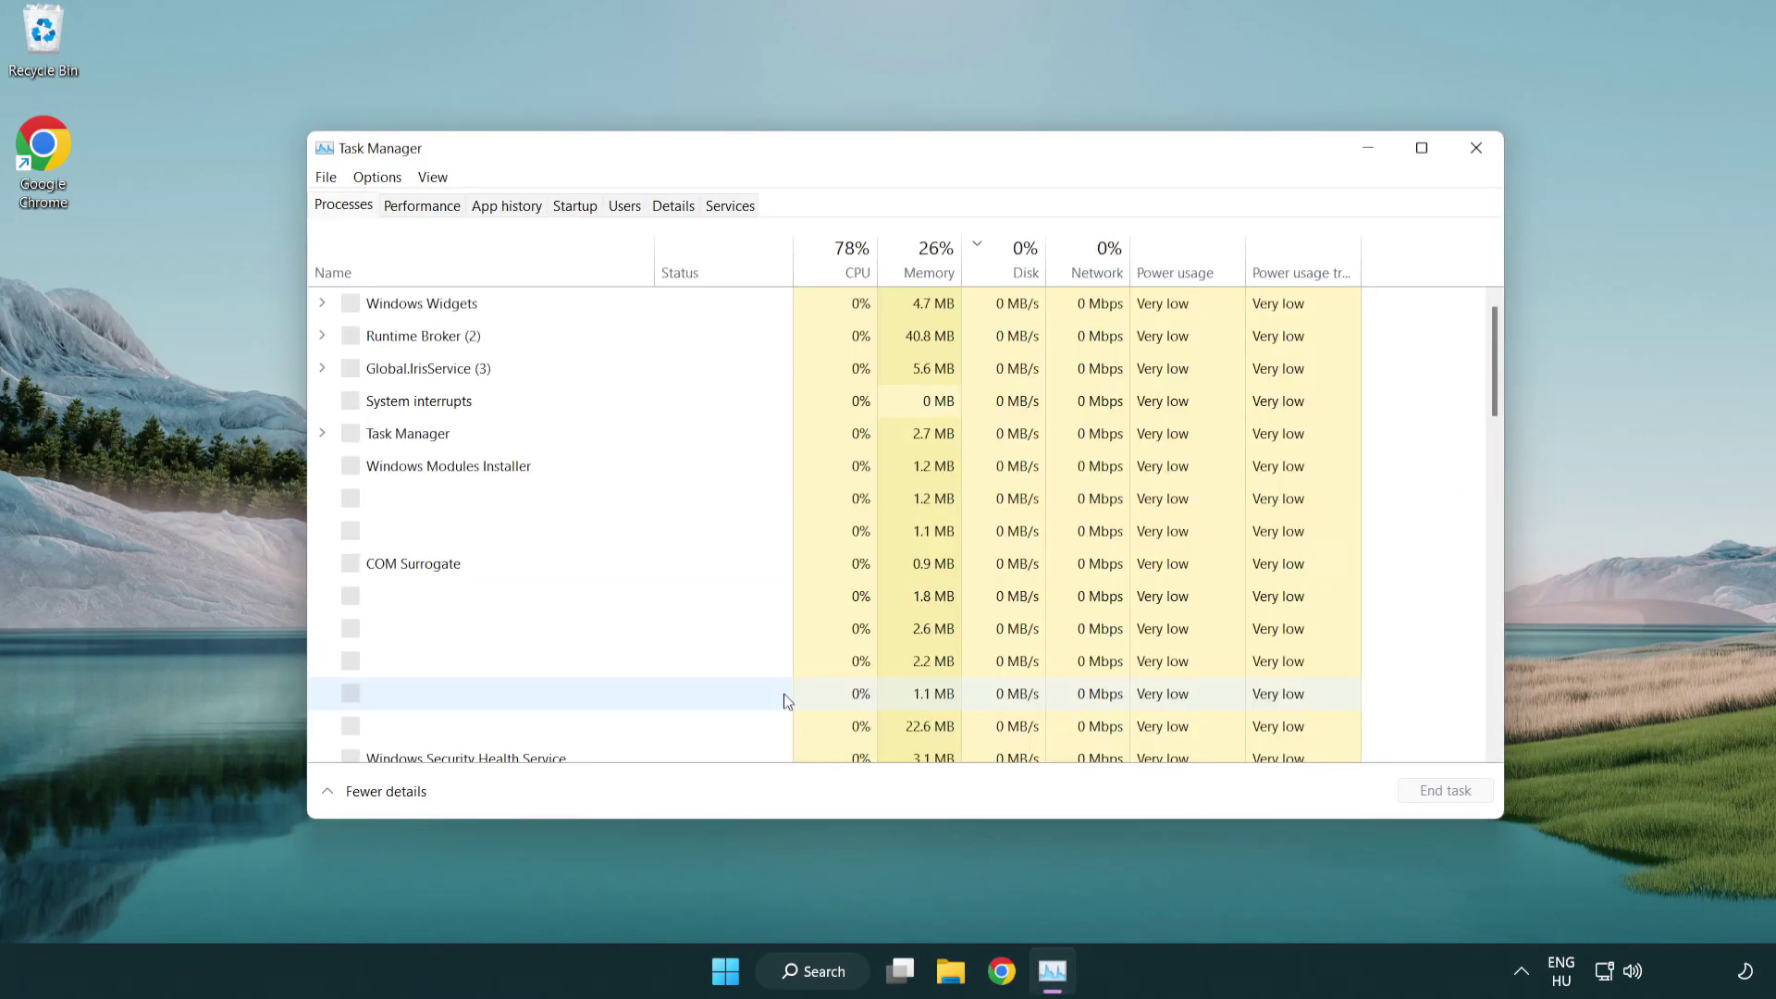
pyautogui.click(575, 206)
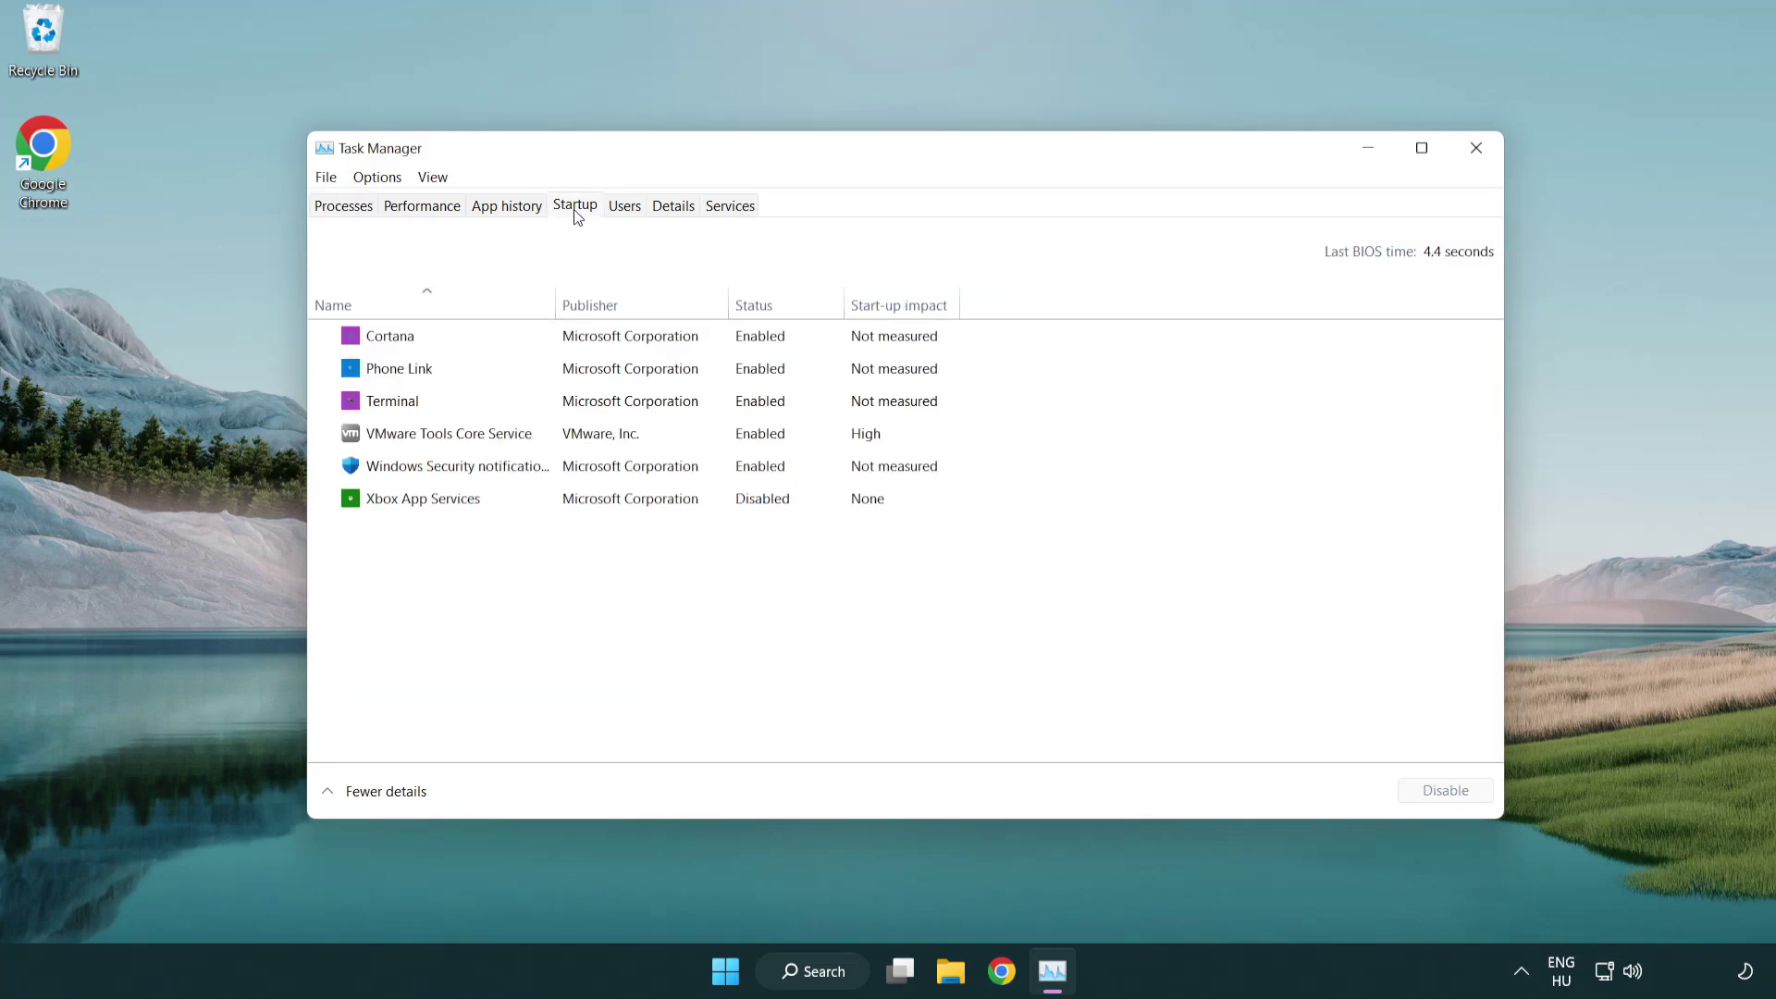
pyautogui.click(583, 403)
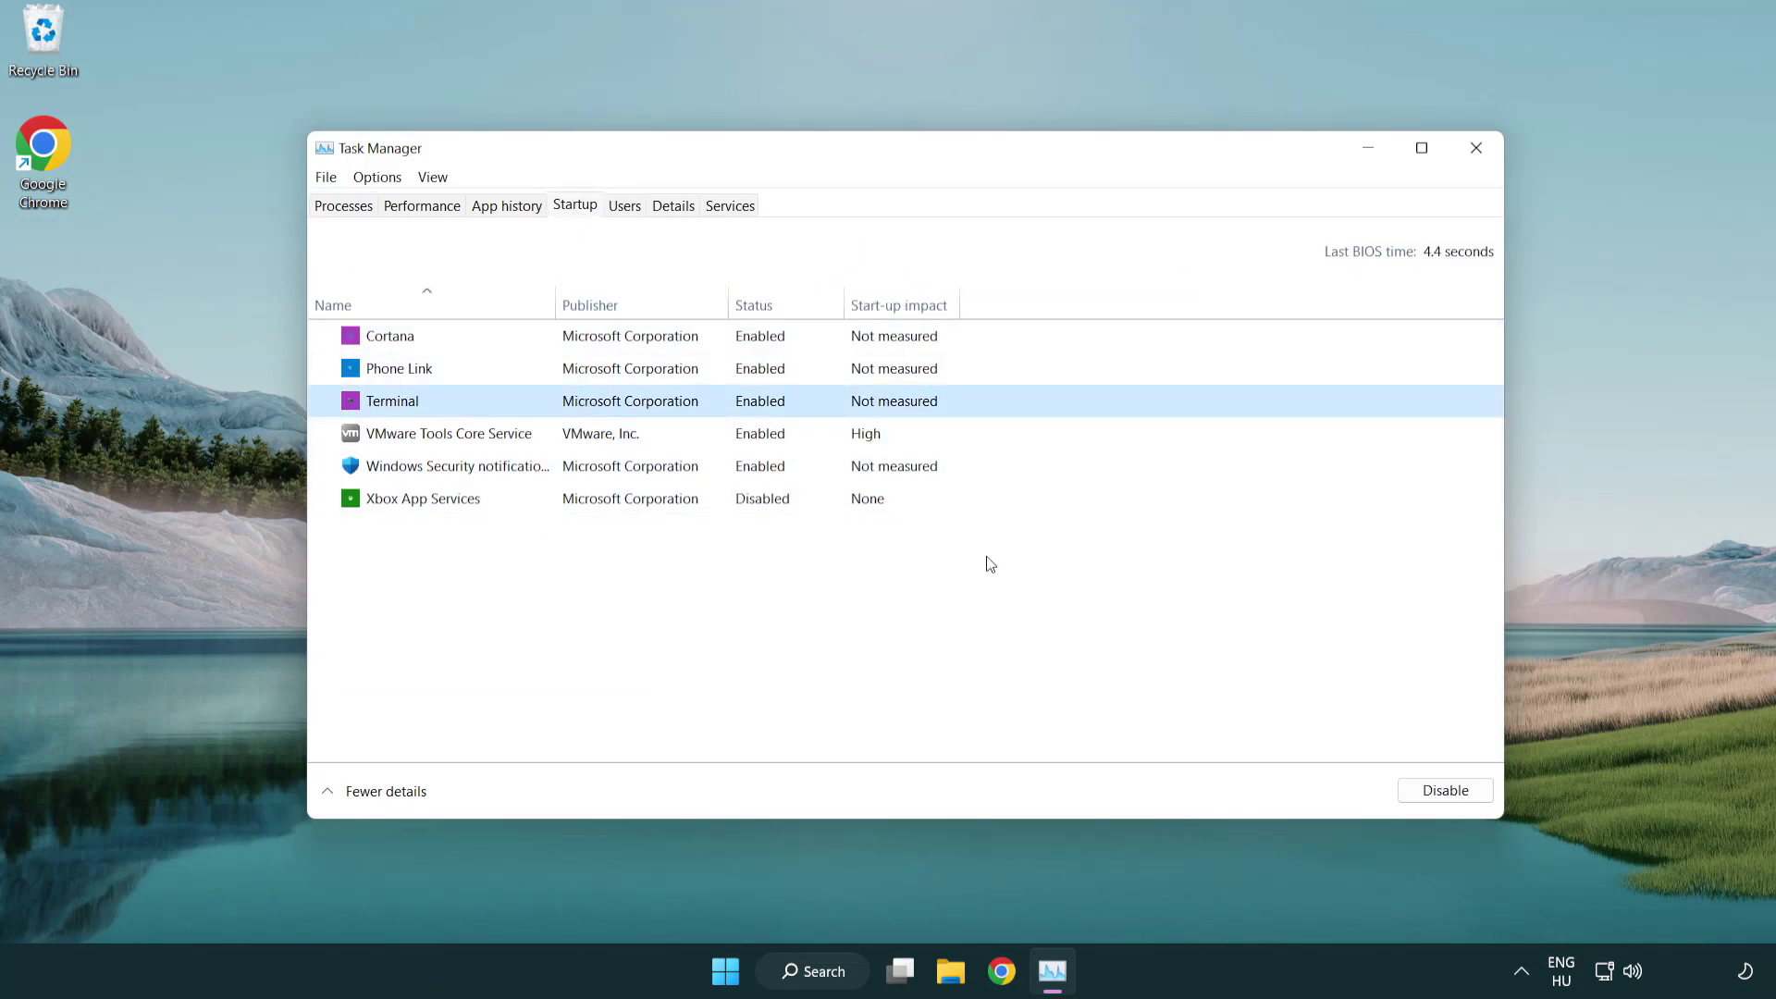
pyautogui.click(1440, 791)
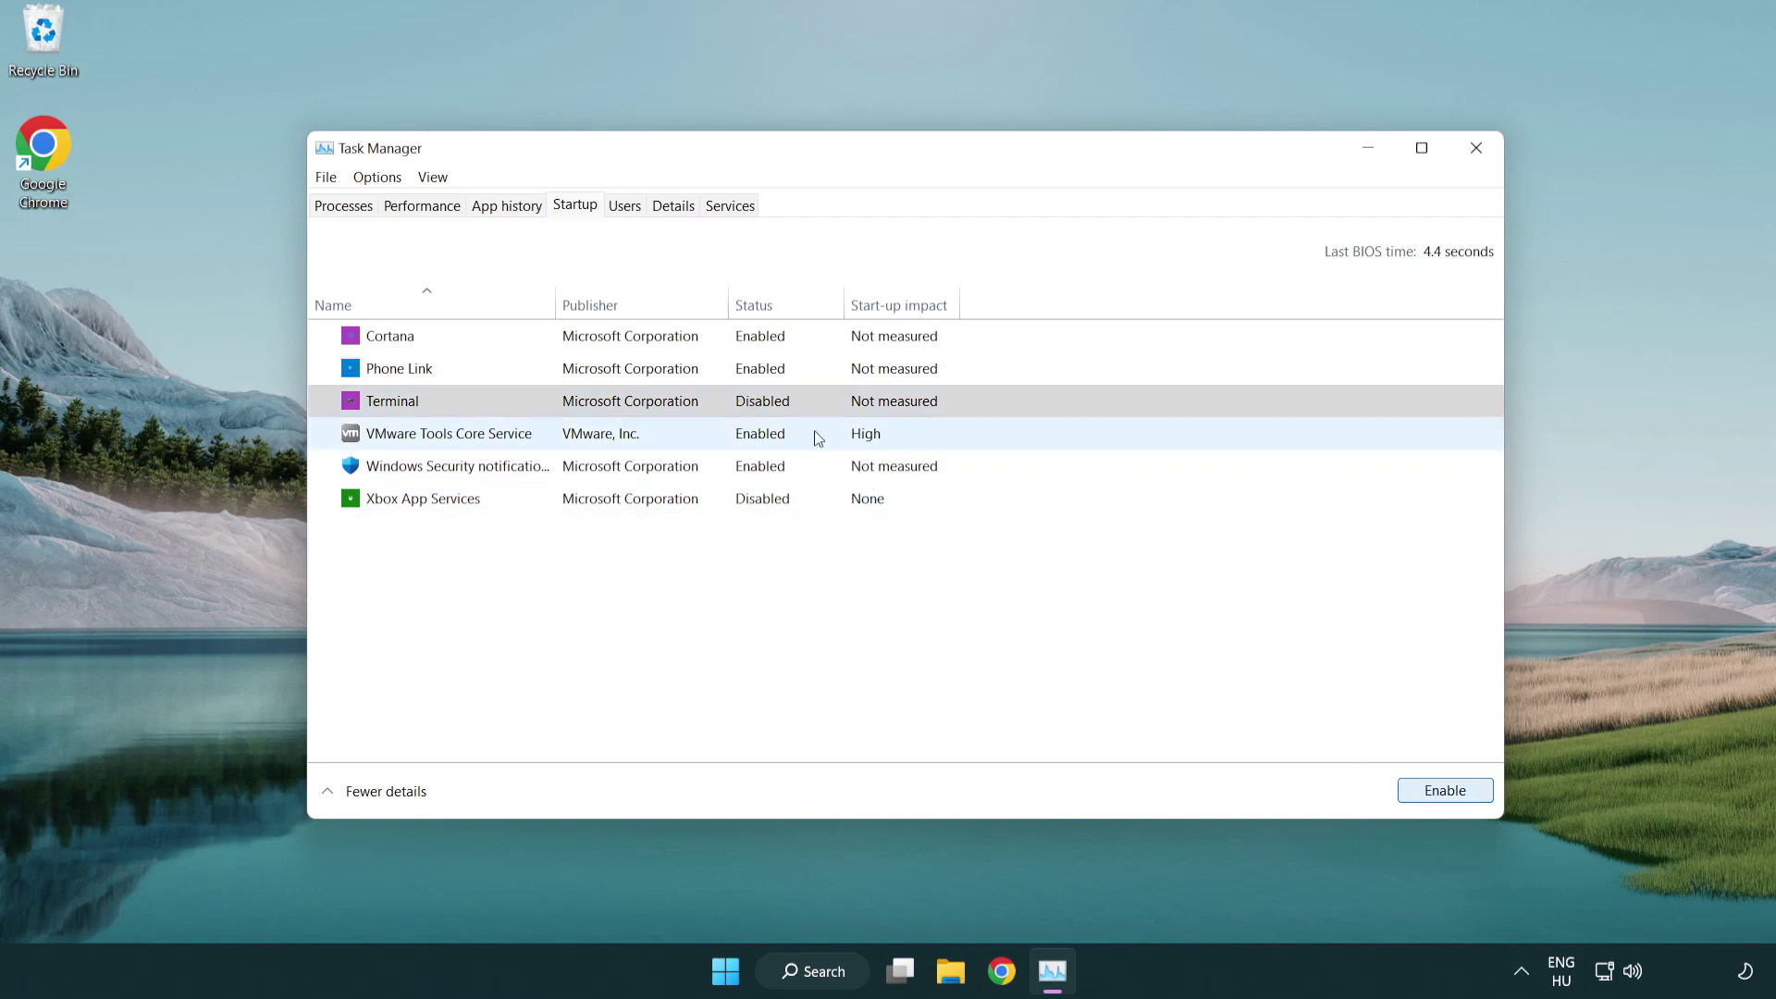
pyautogui.click(743, 375)
pyautogui.click(1444, 792)
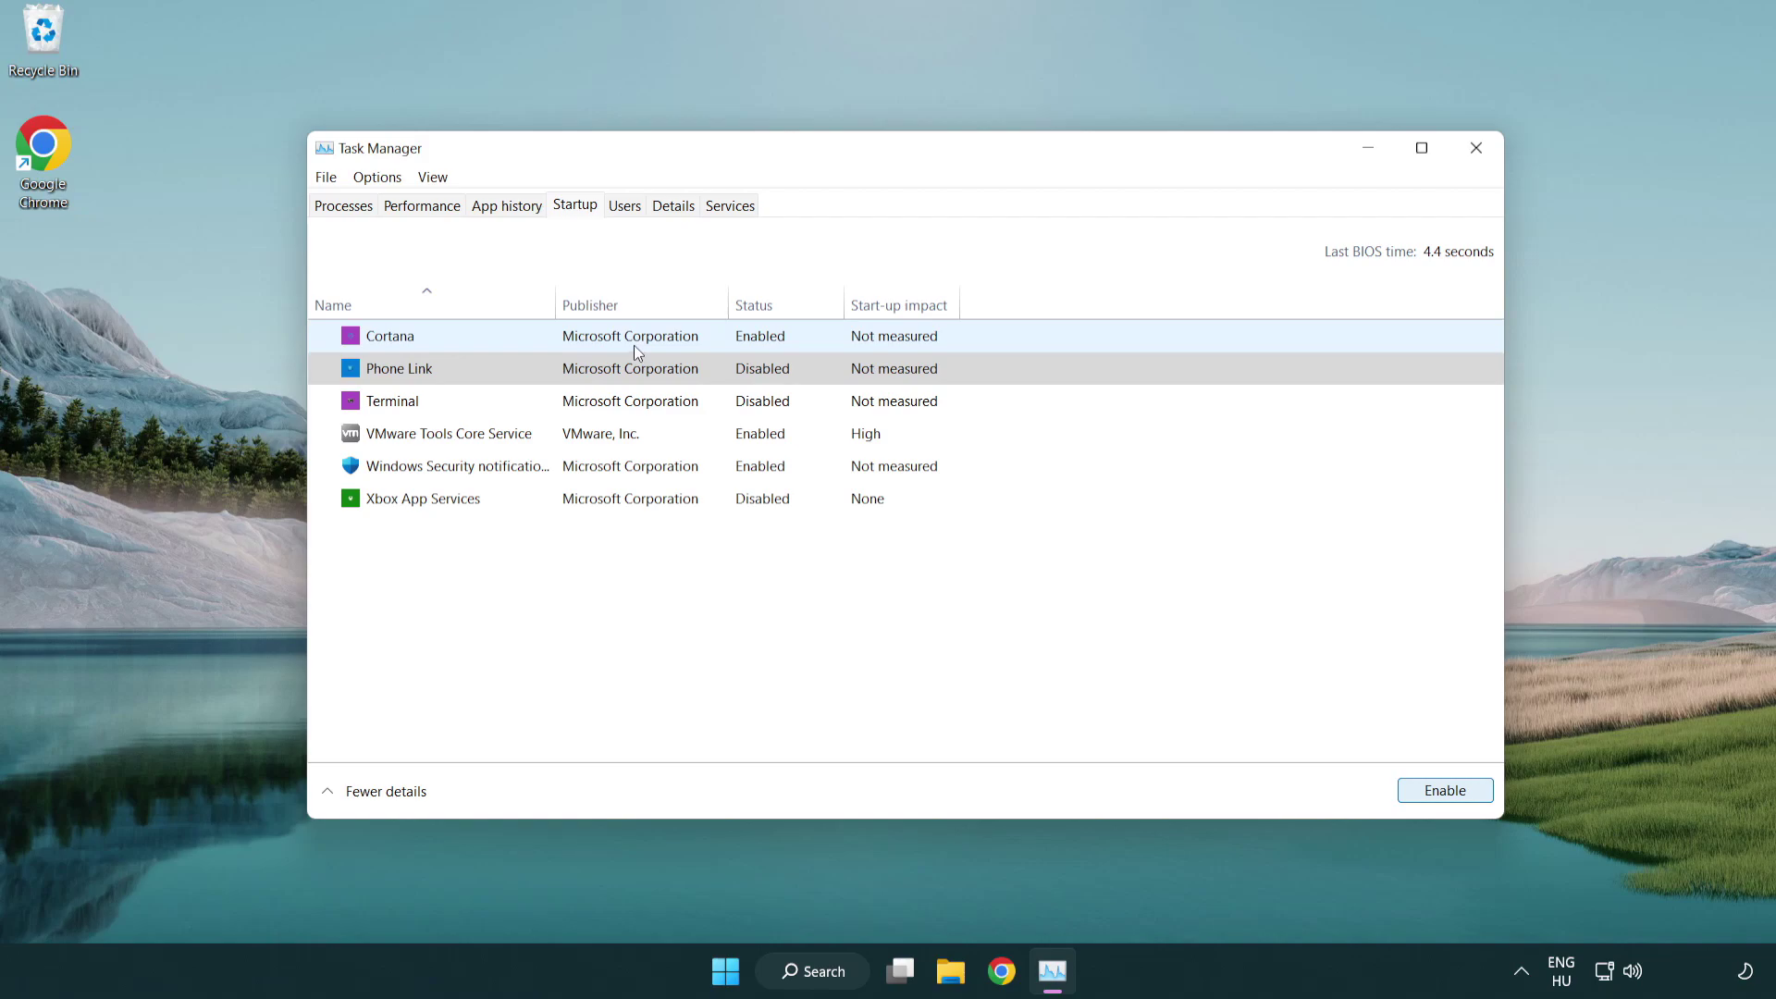
# Disable Cortana and Windows Security notifications at startup, then close Task Manager
pyautogui.click(635, 346)
pyautogui.click(1442, 792)
pyautogui.click(841, 476)
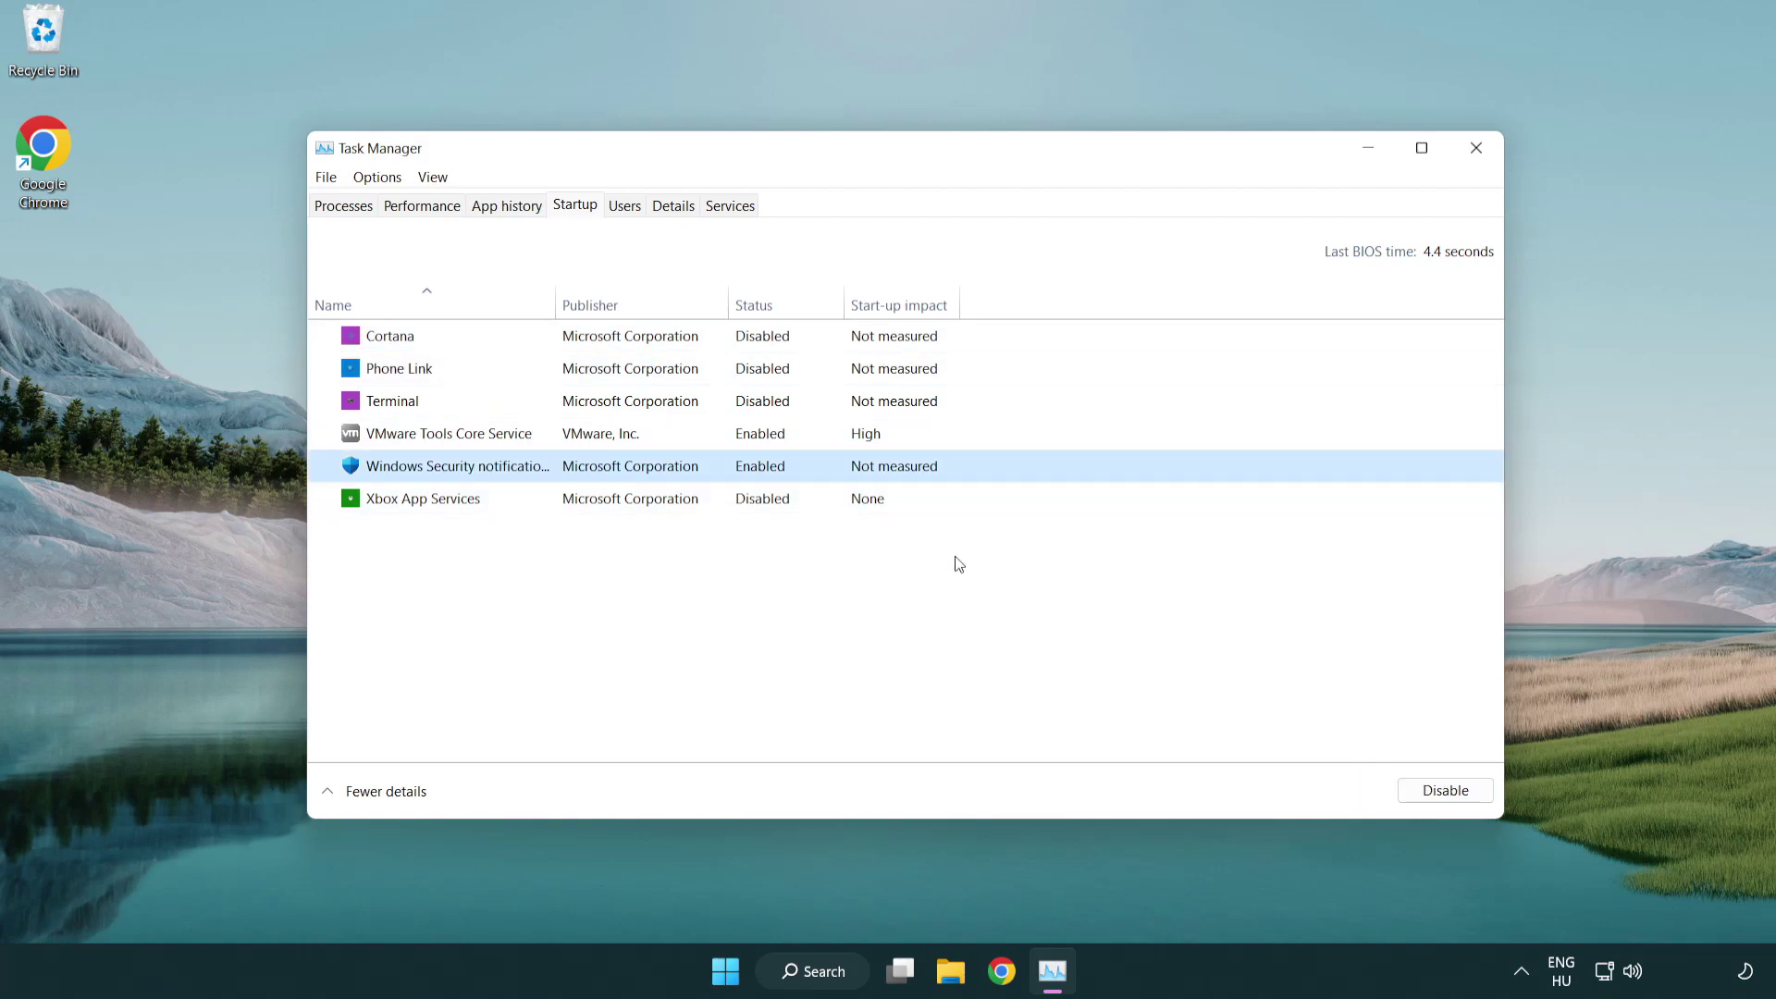
pyautogui.click(1439, 797)
pyautogui.click(1403, 787)
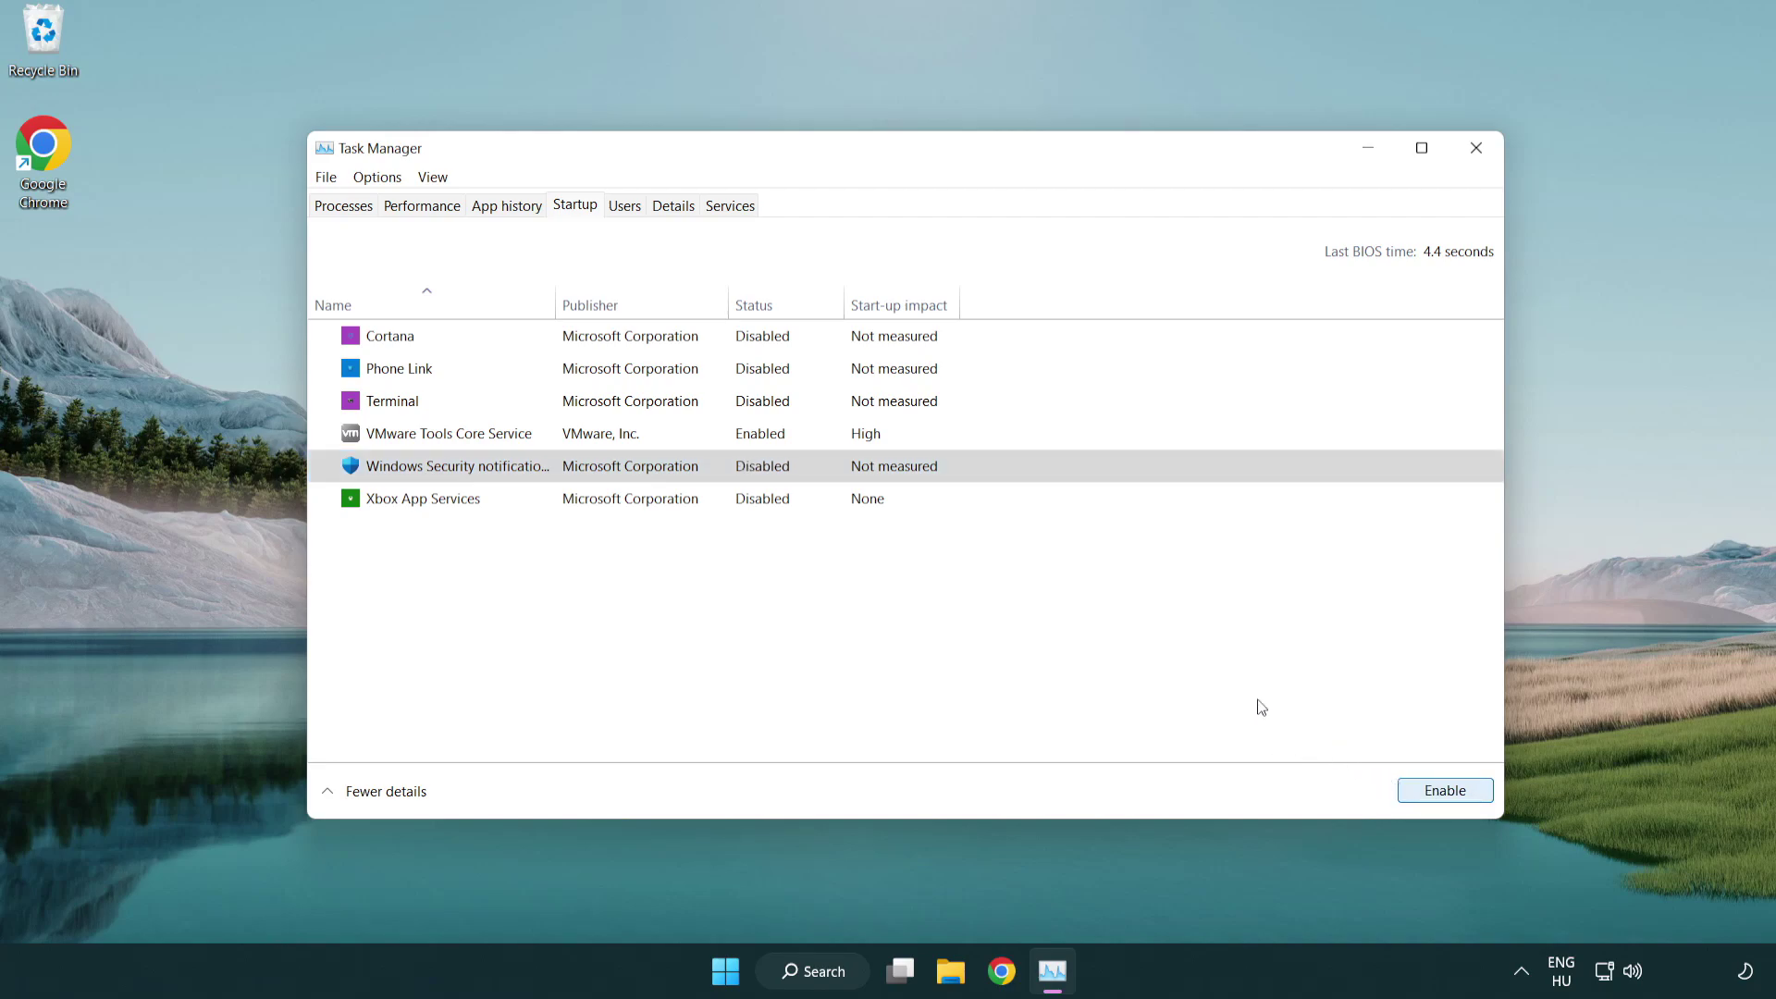
pyautogui.click(1479, 155)
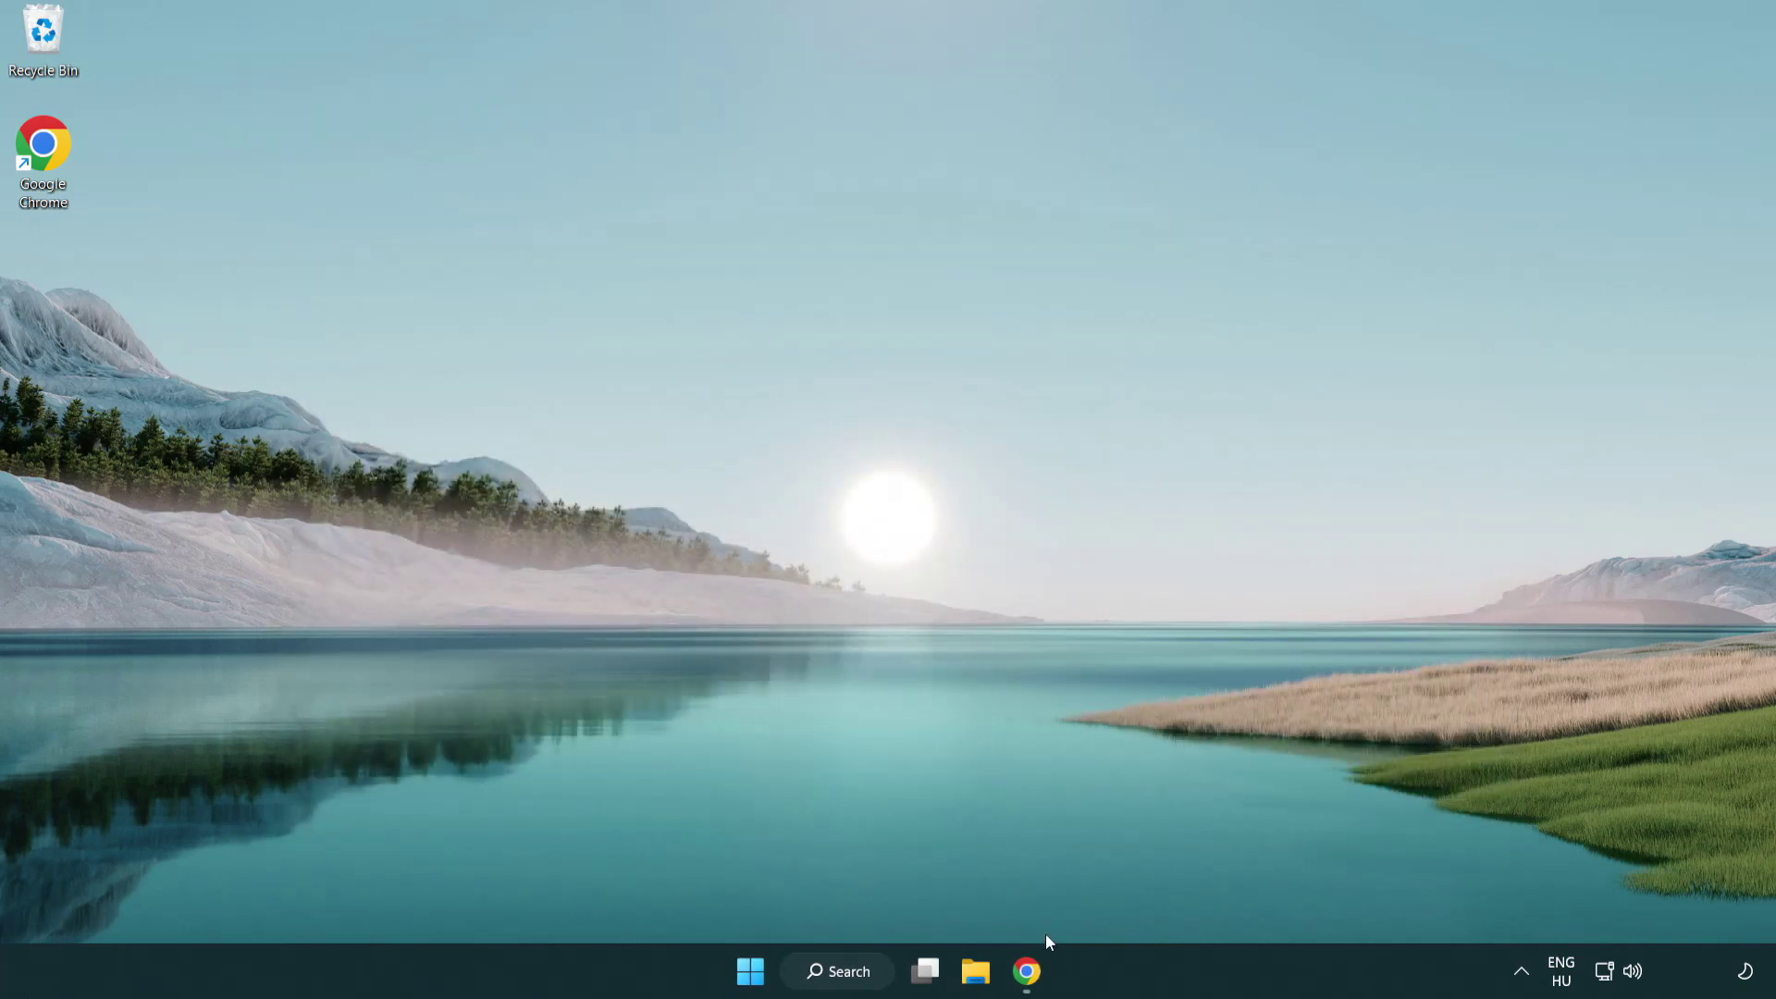
# Download the DirectX End-User Runtime Web Installer and run dxwebsetup.exe
pyautogui.click(1026, 970)
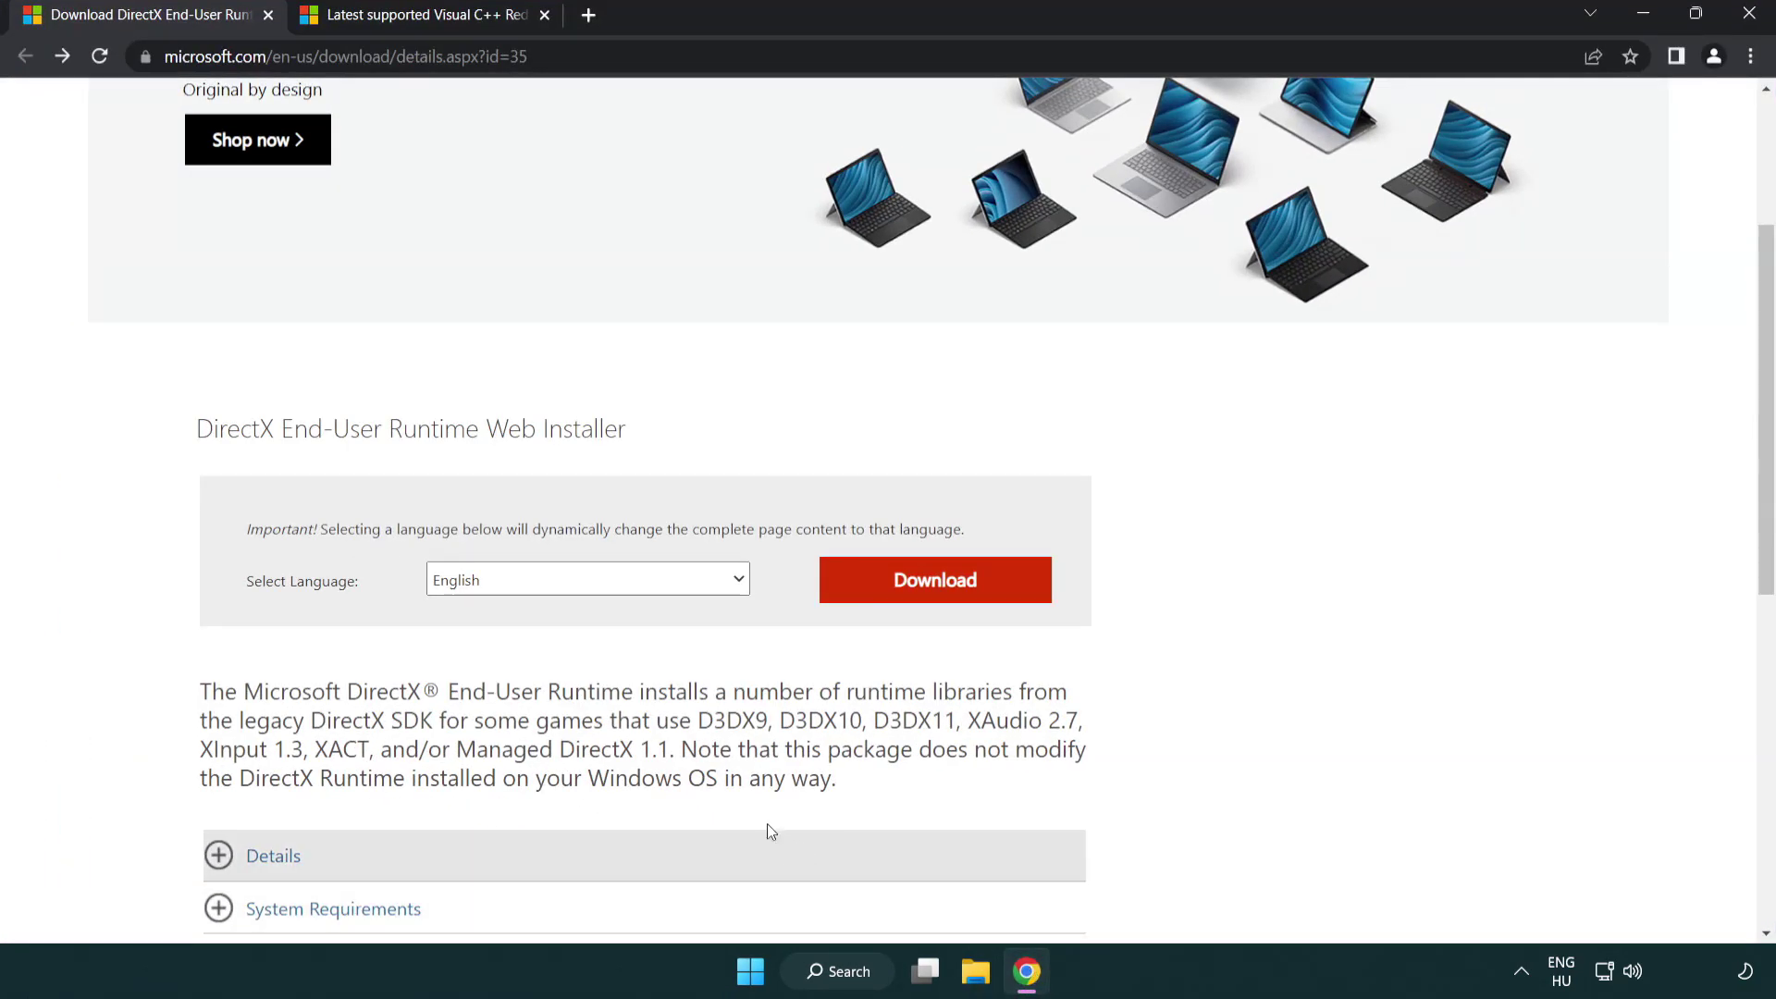
pyautogui.scroll(3, 768, 823)
pyautogui.click(110, 39)
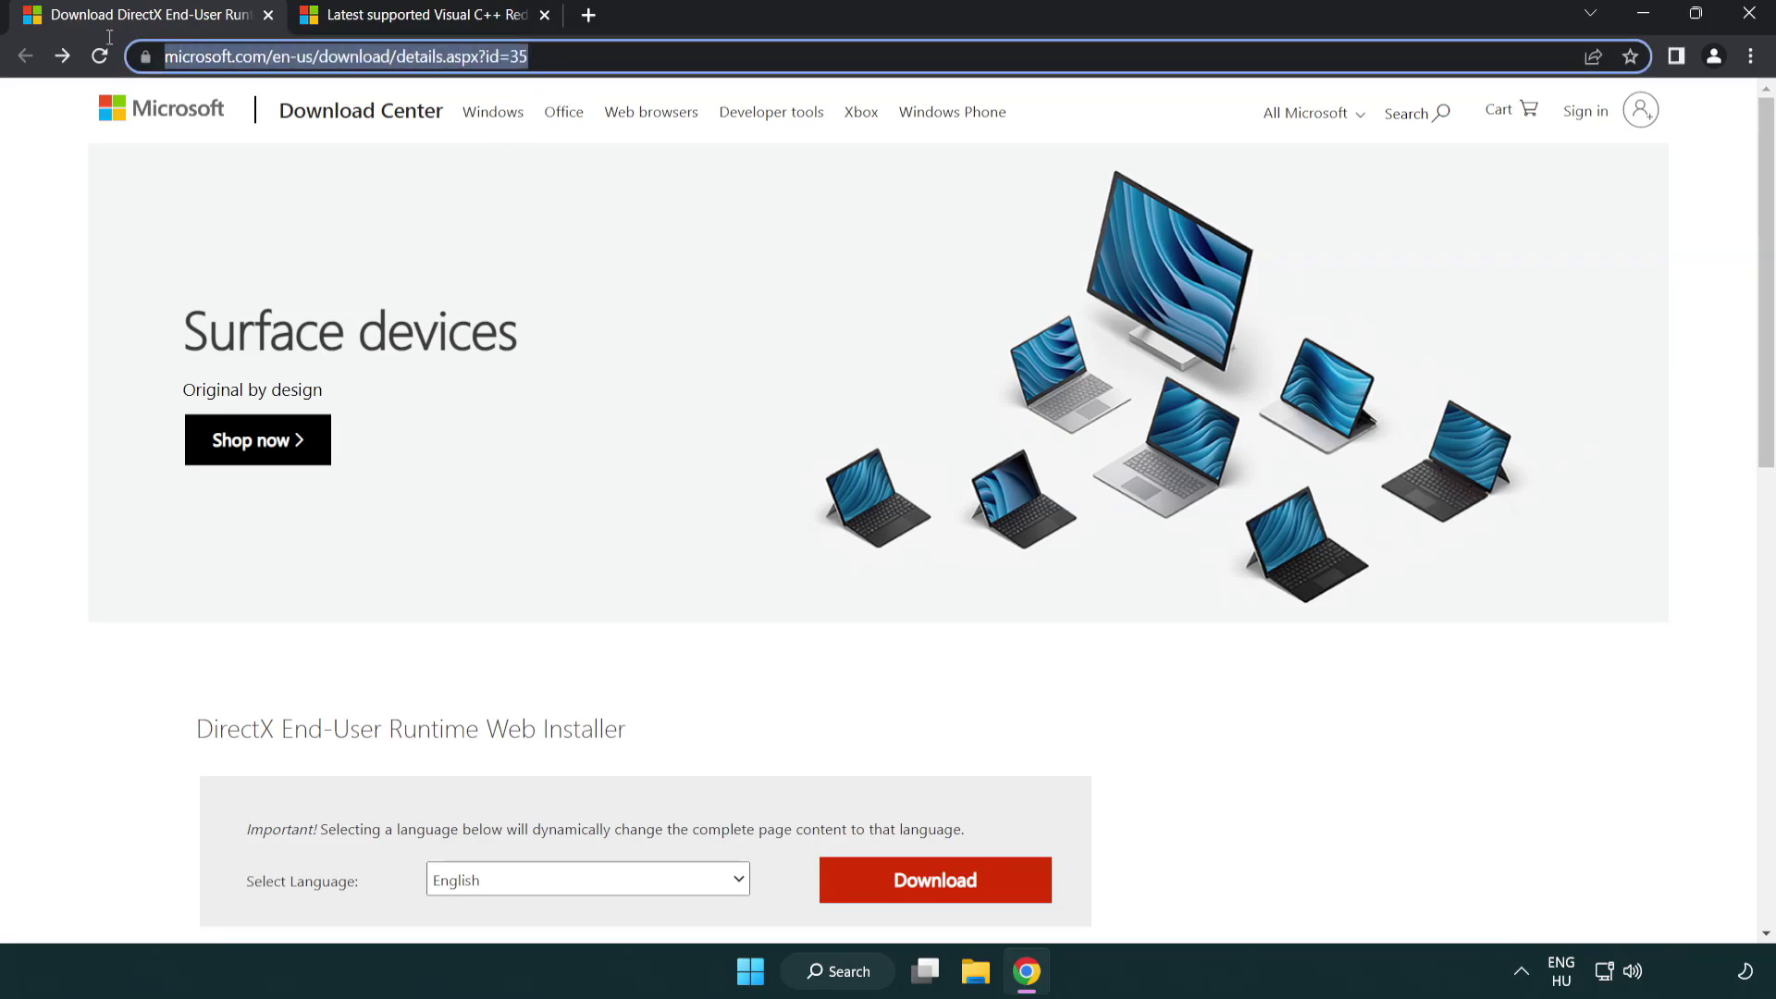
pyautogui.click(1700, 403)
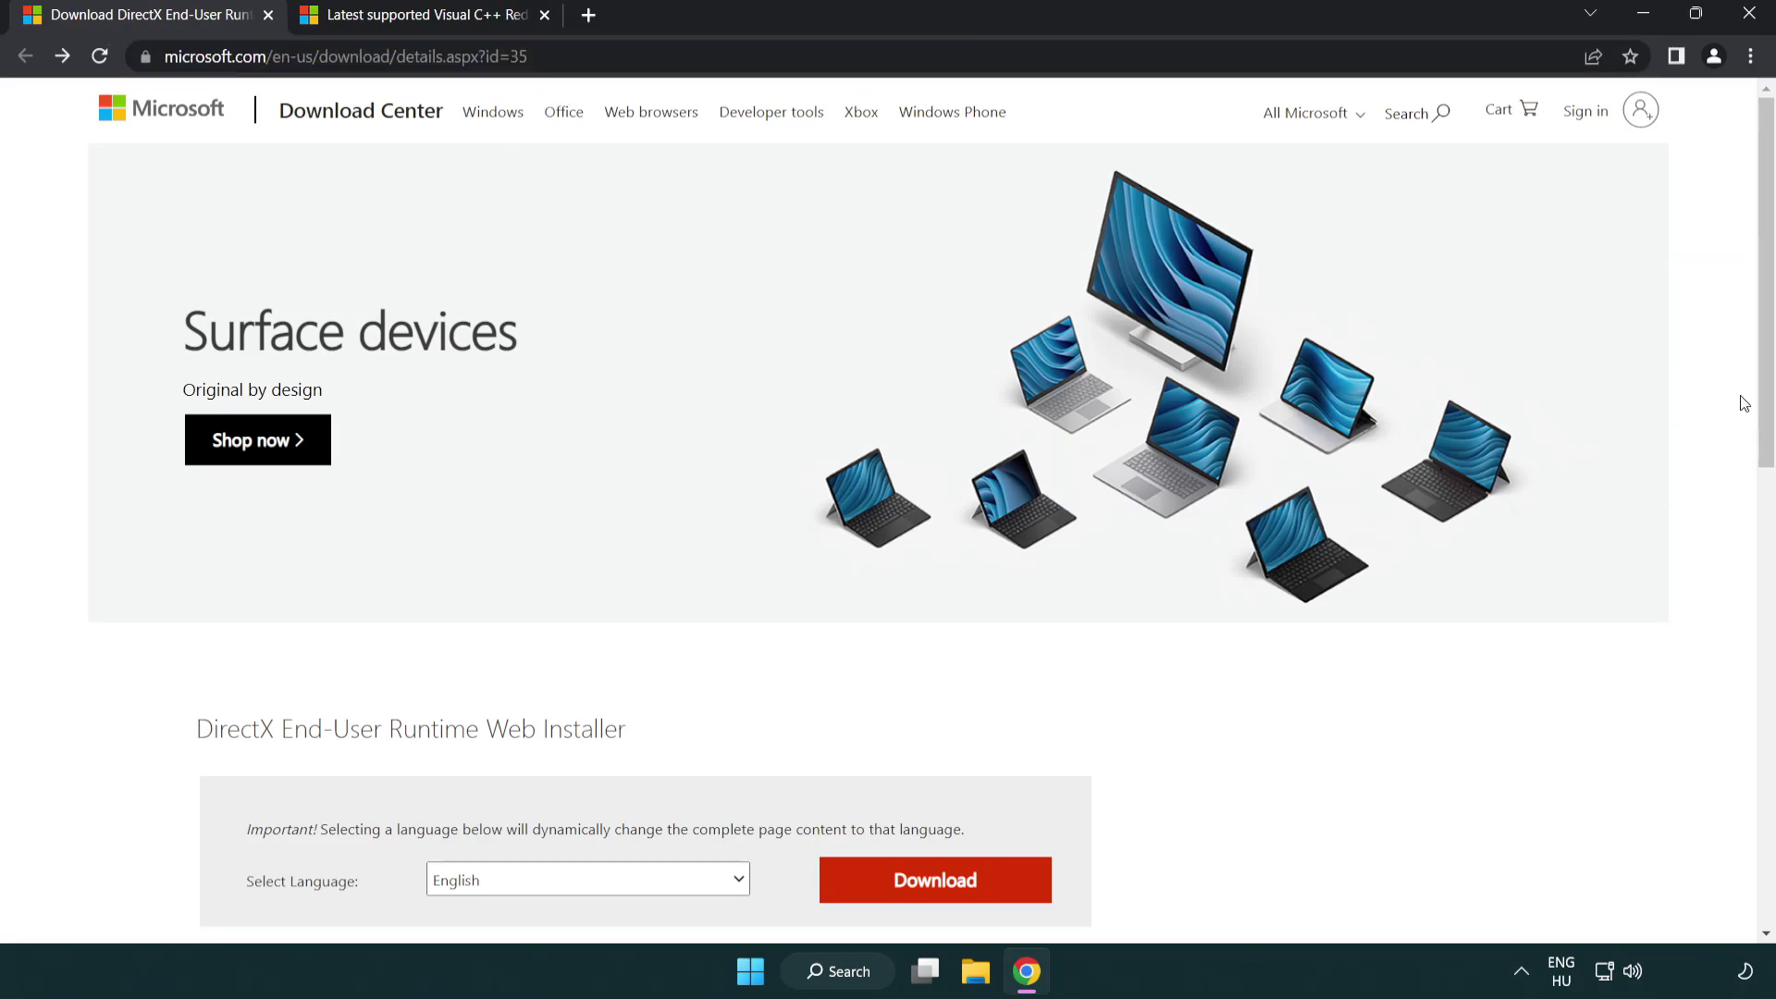
pyautogui.scroll(-3, 1744, 403)
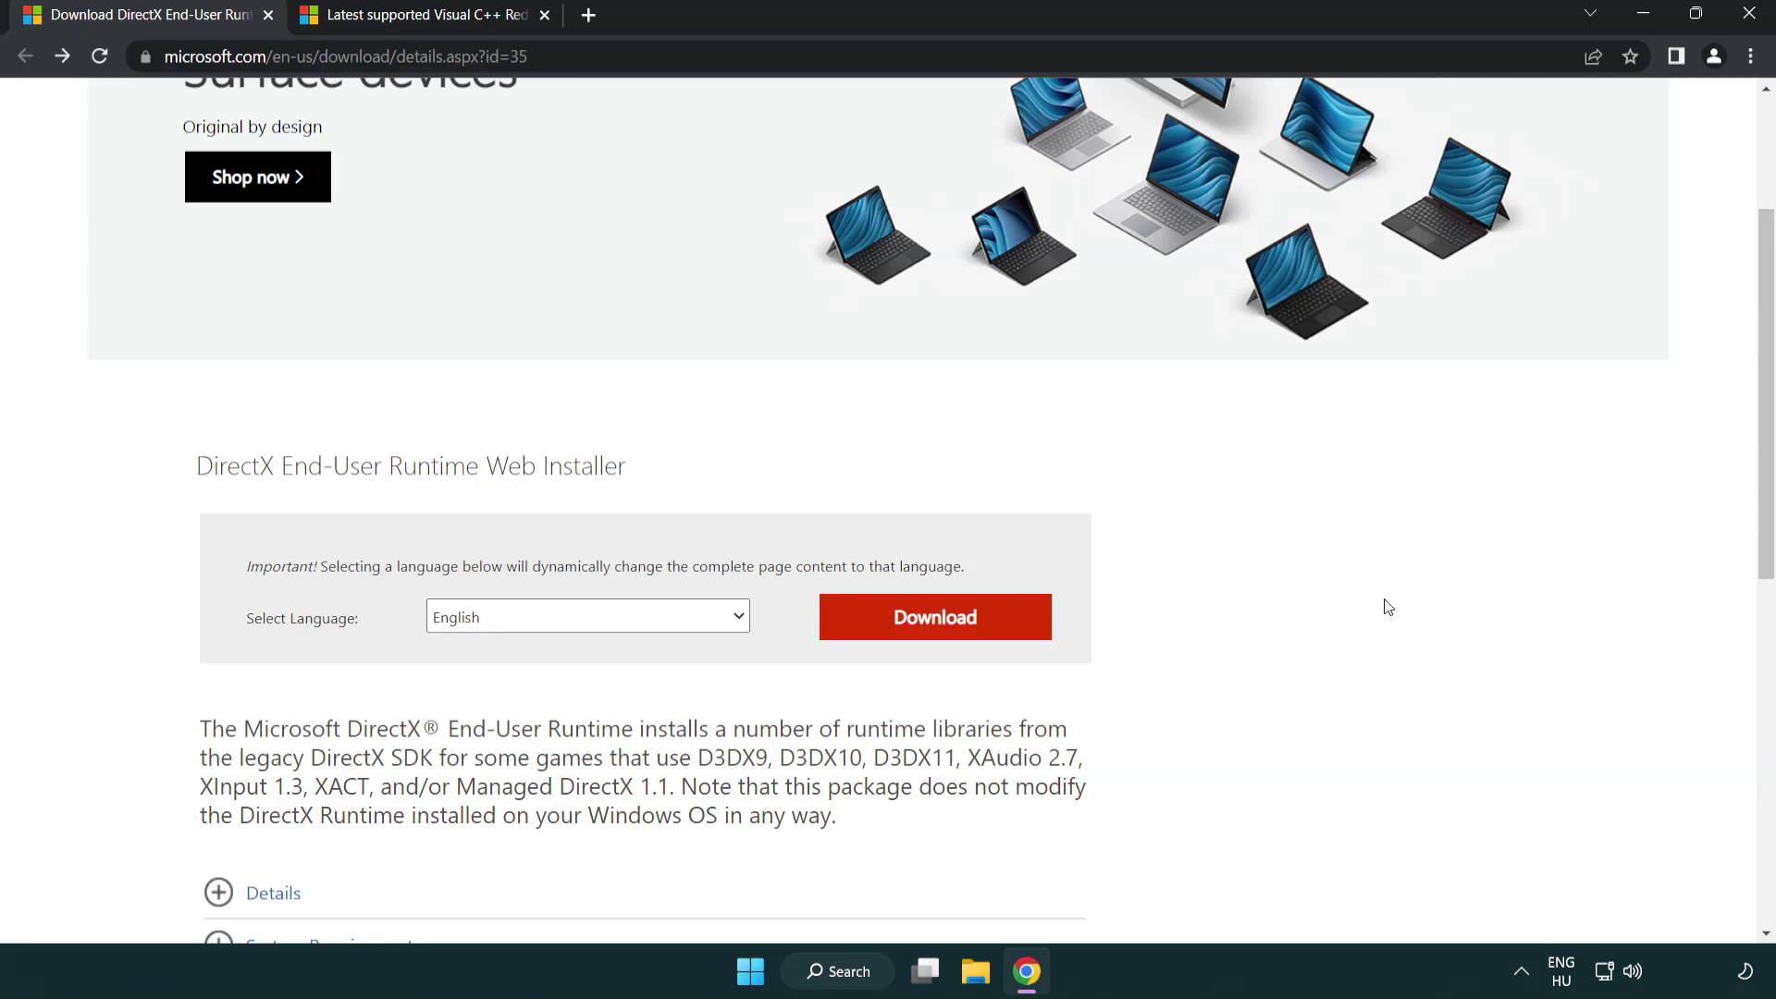
pyautogui.click(942, 638)
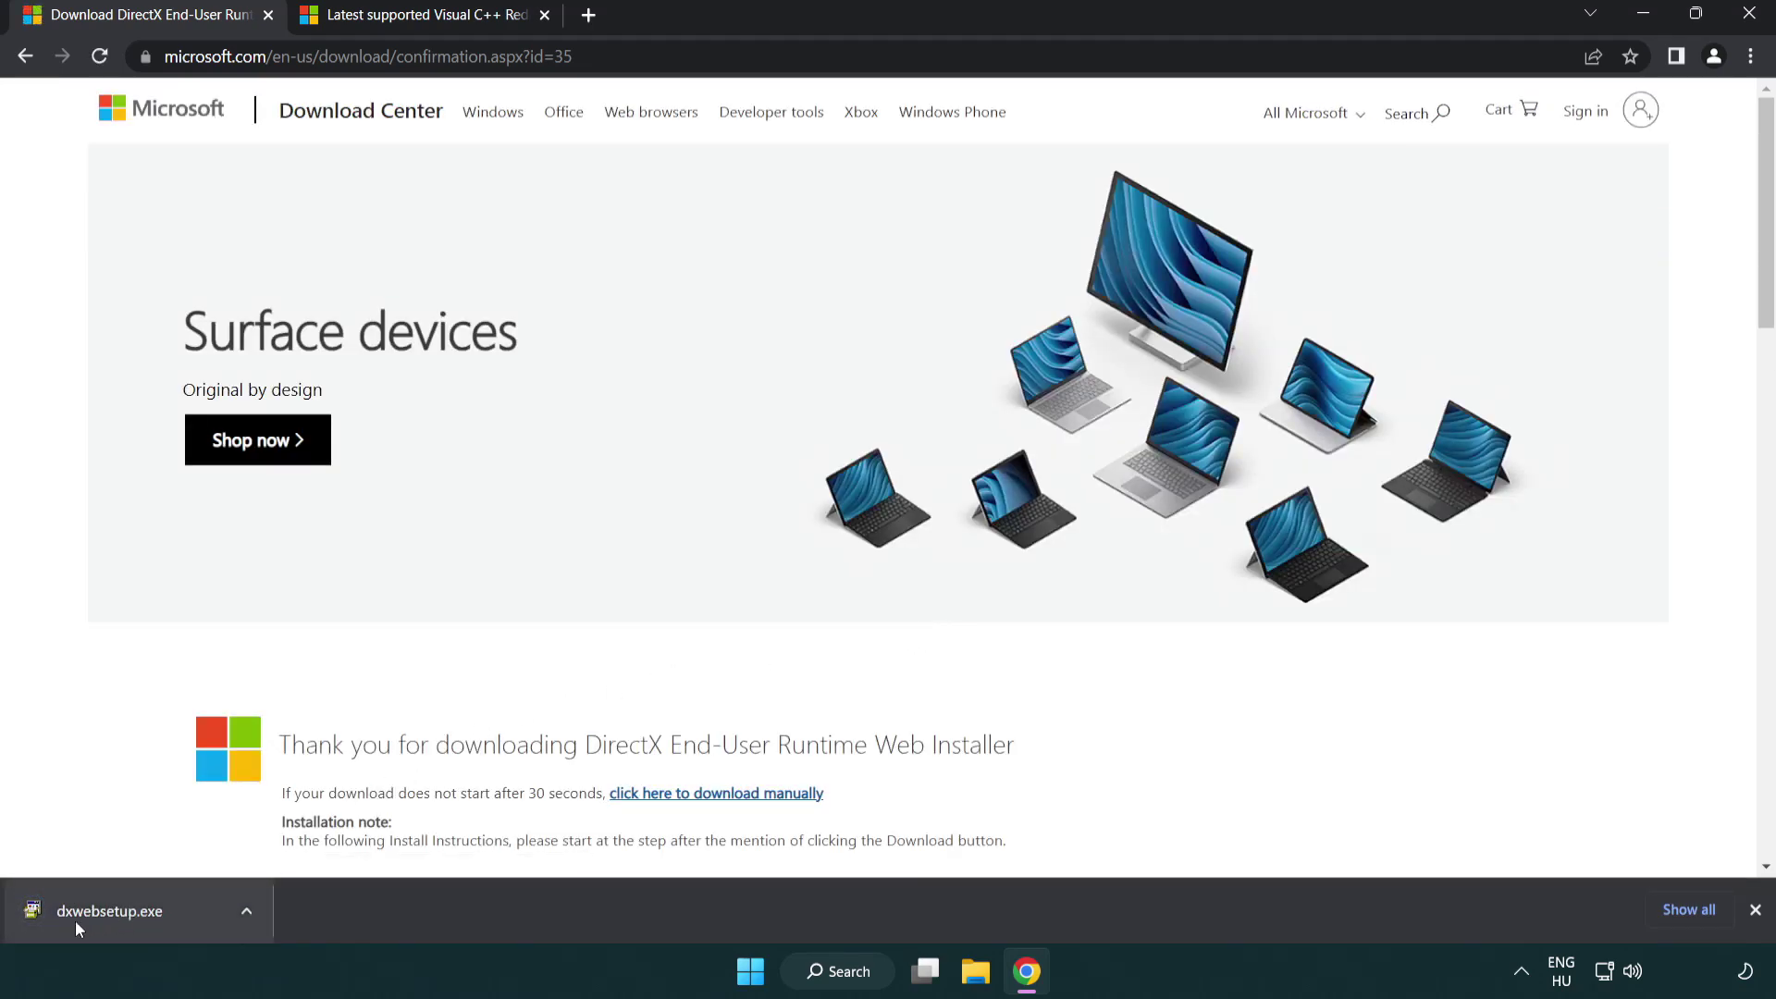
pyautogui.click(115, 914)
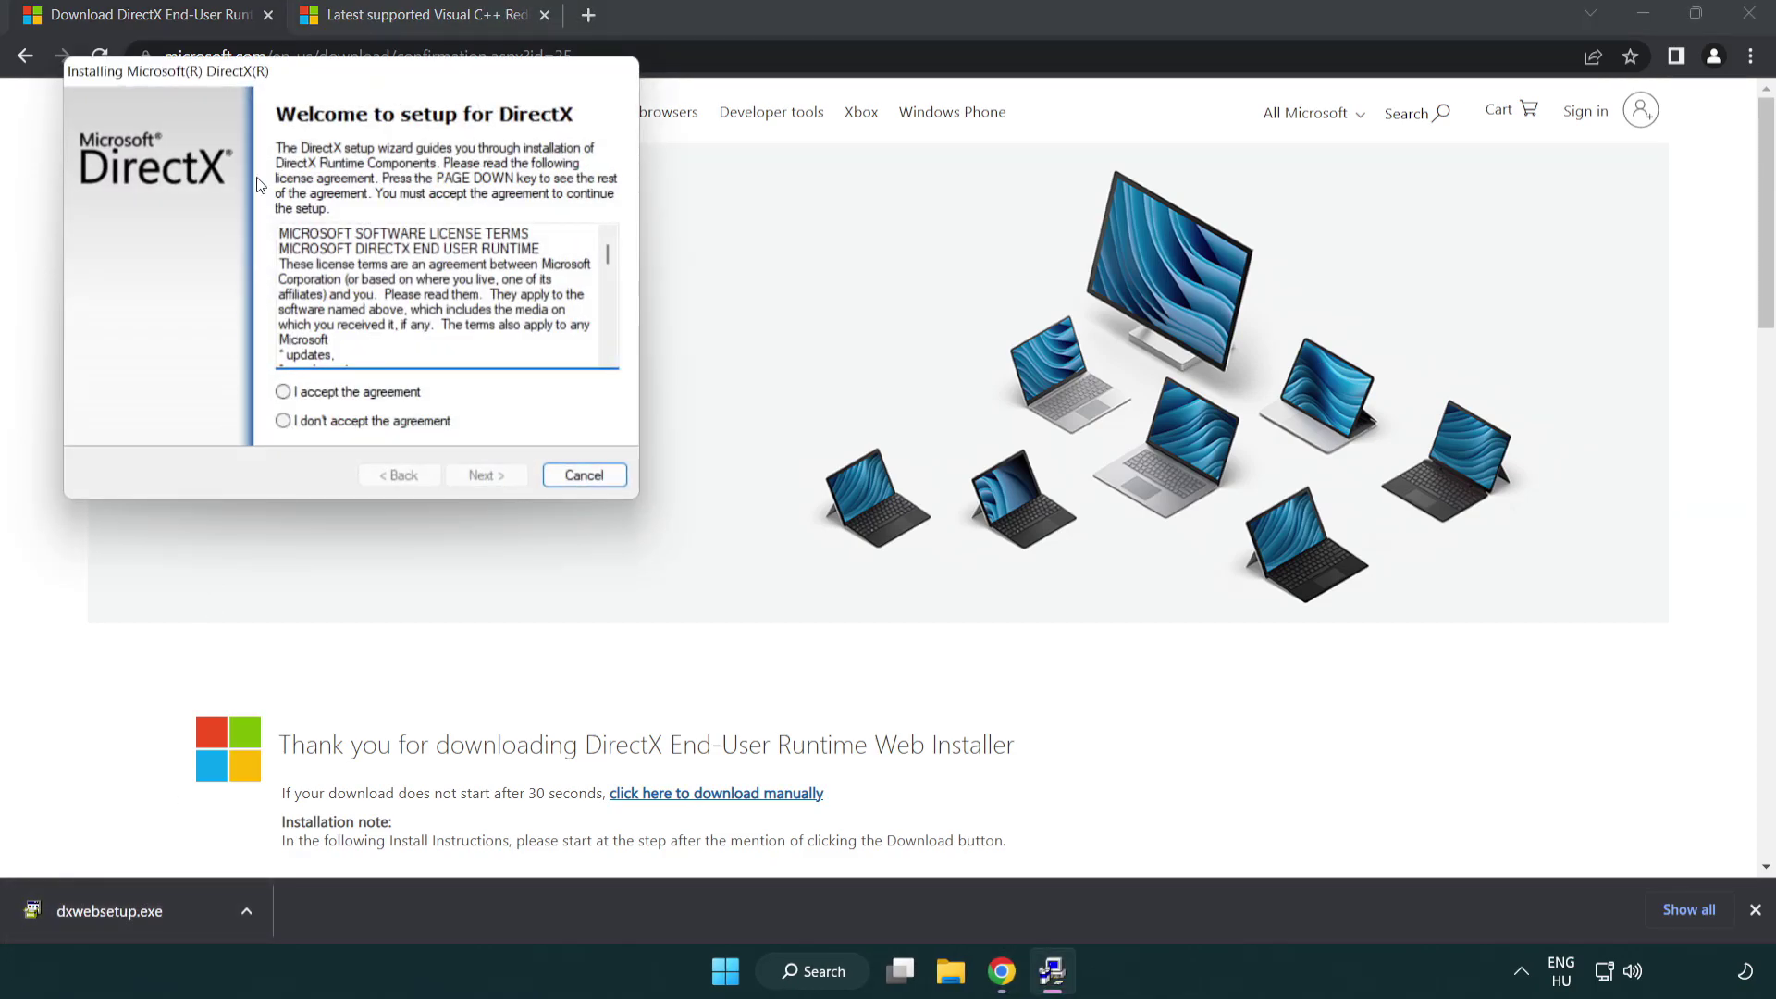
# Accept the DirectX license, skip the Bing Bar, install, and finish setup
pyautogui.moveTo(270, 85); pyautogui.dragTo(782, 281)
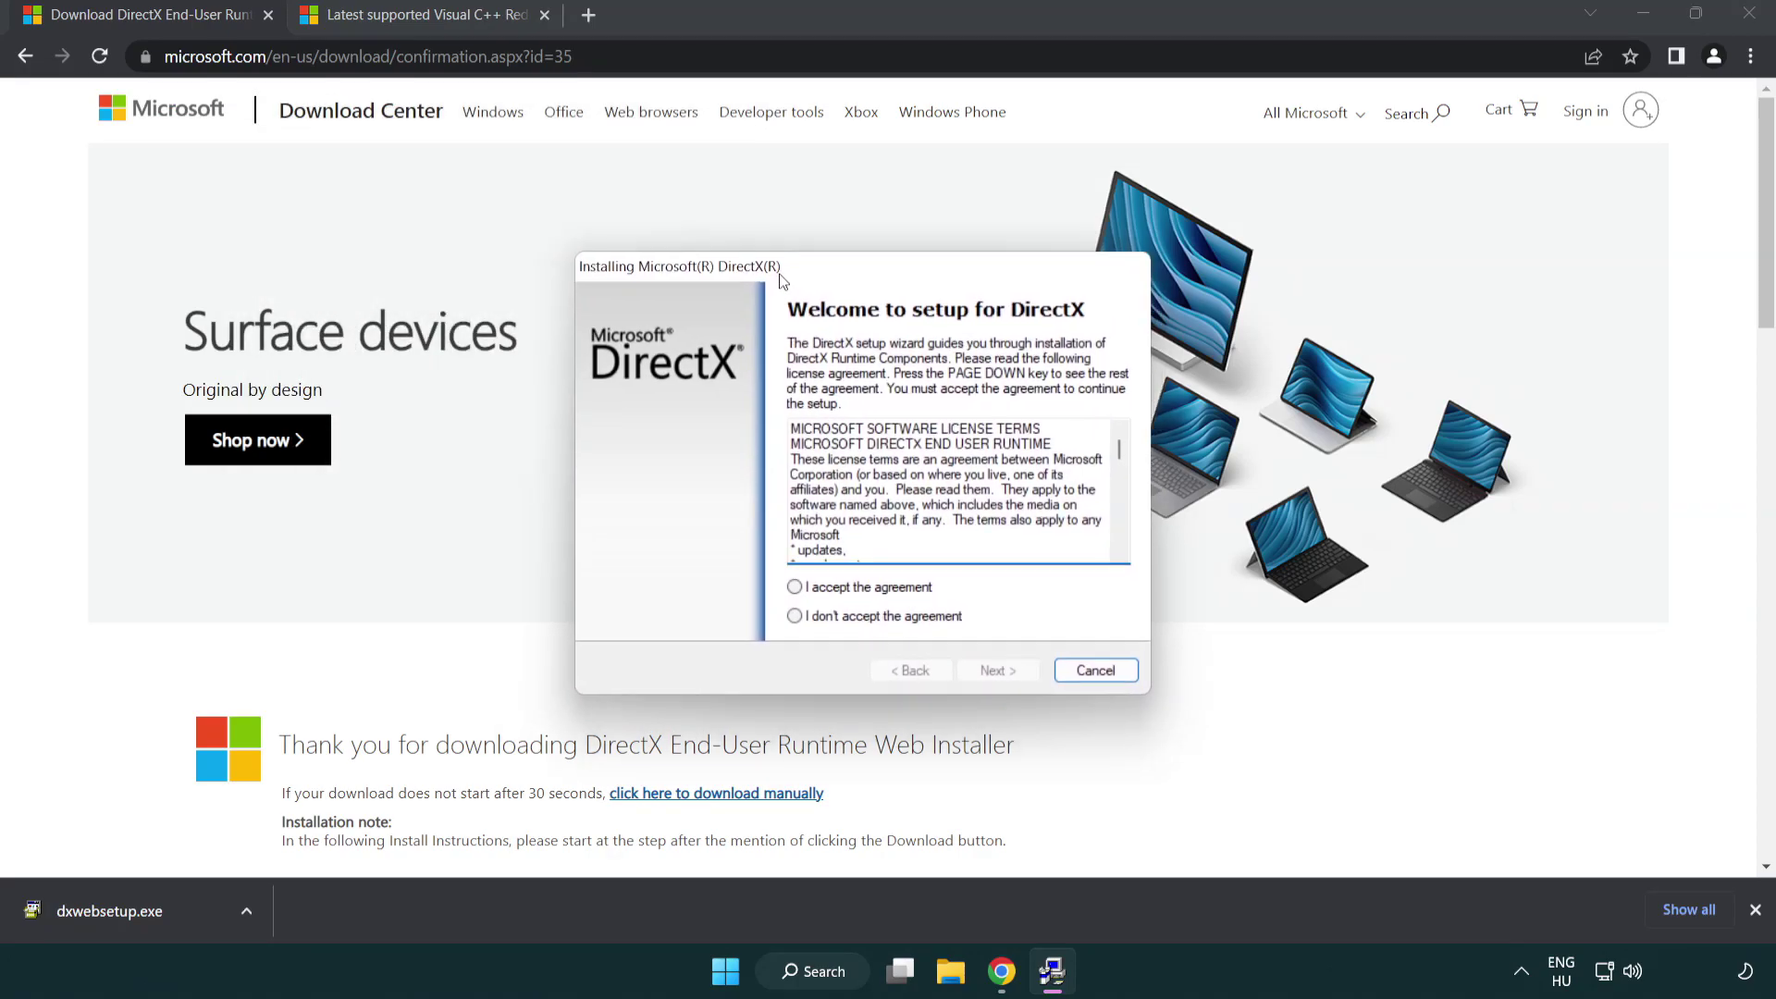
pyautogui.moveTo(1120, 451); pyautogui.dragTo(1116, 541)
pyautogui.click(795, 589)
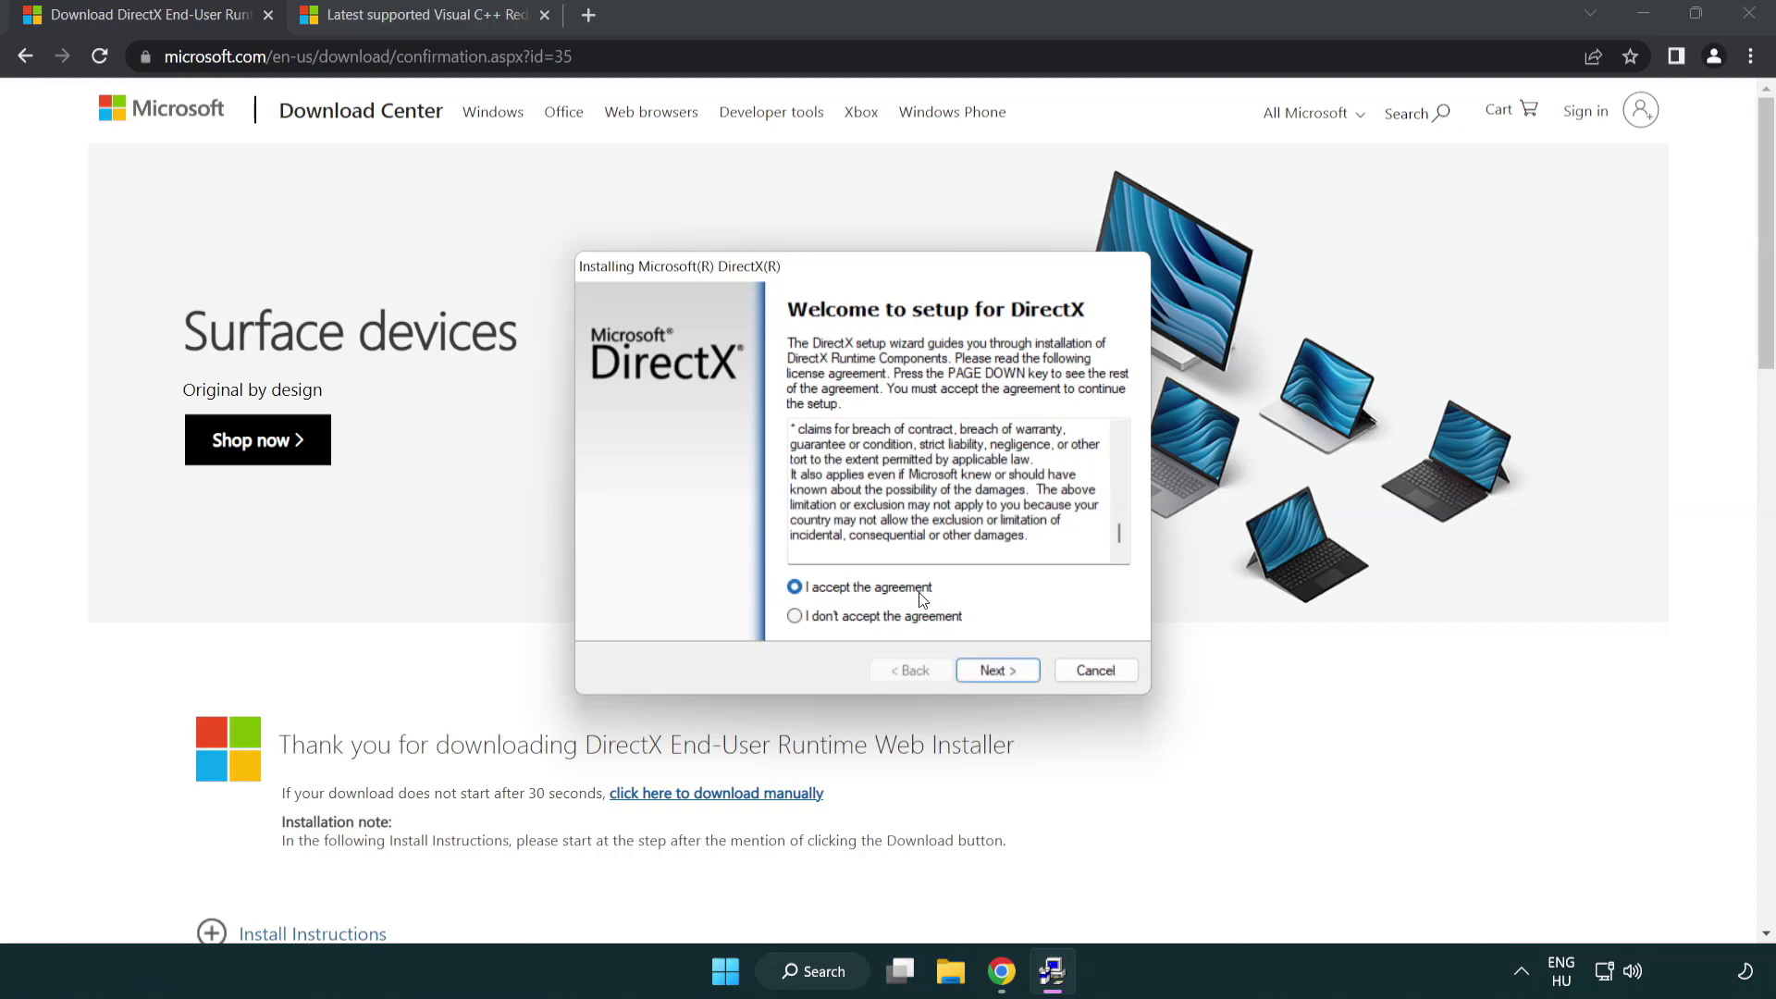
pyautogui.click(999, 672)
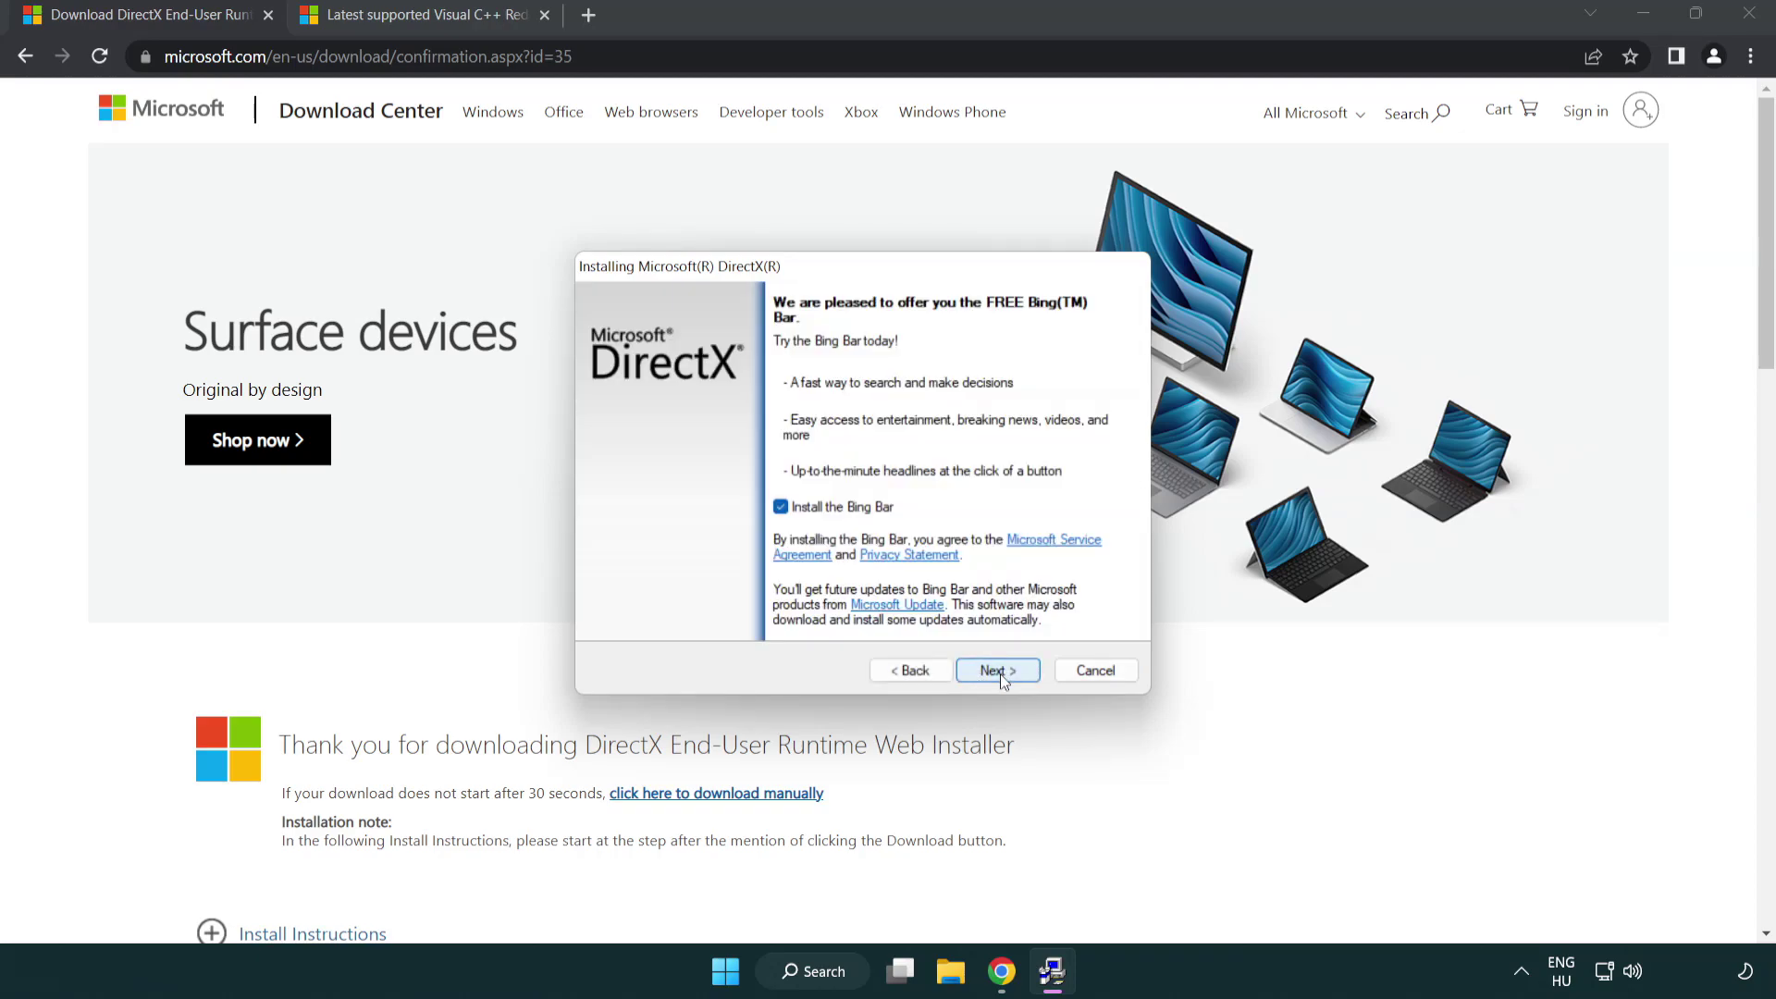
pyautogui.click(785, 510)
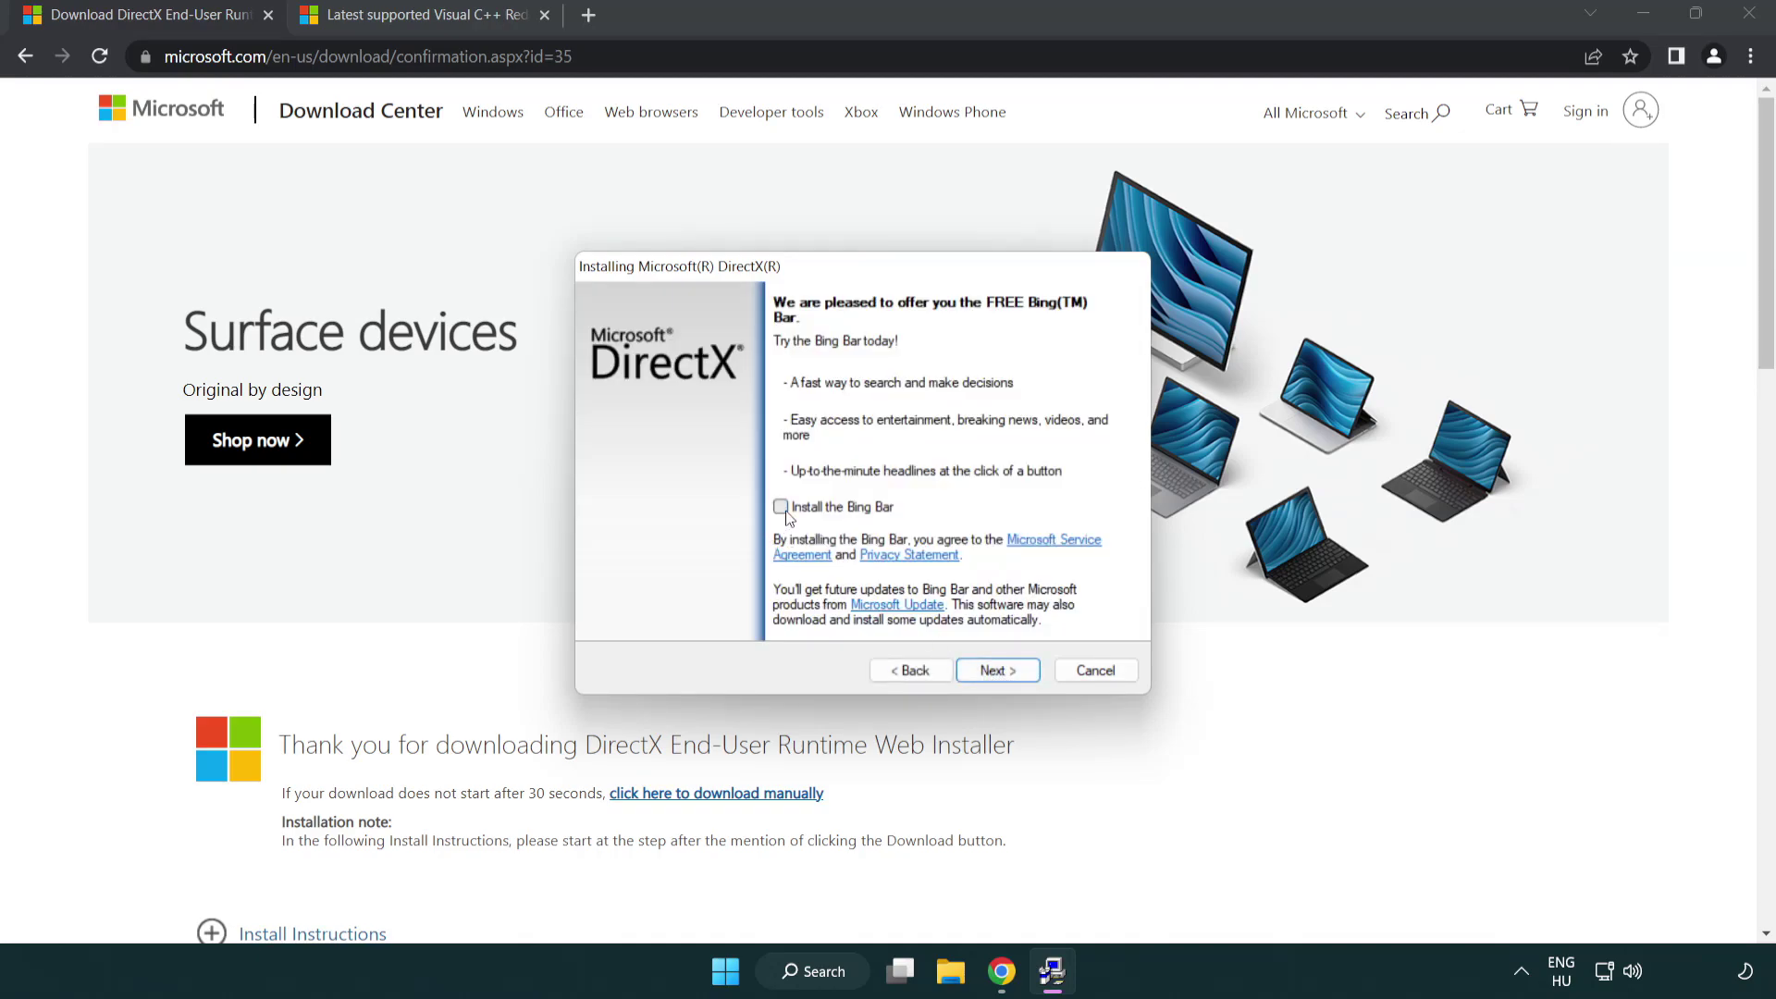
pyautogui.click(996, 673)
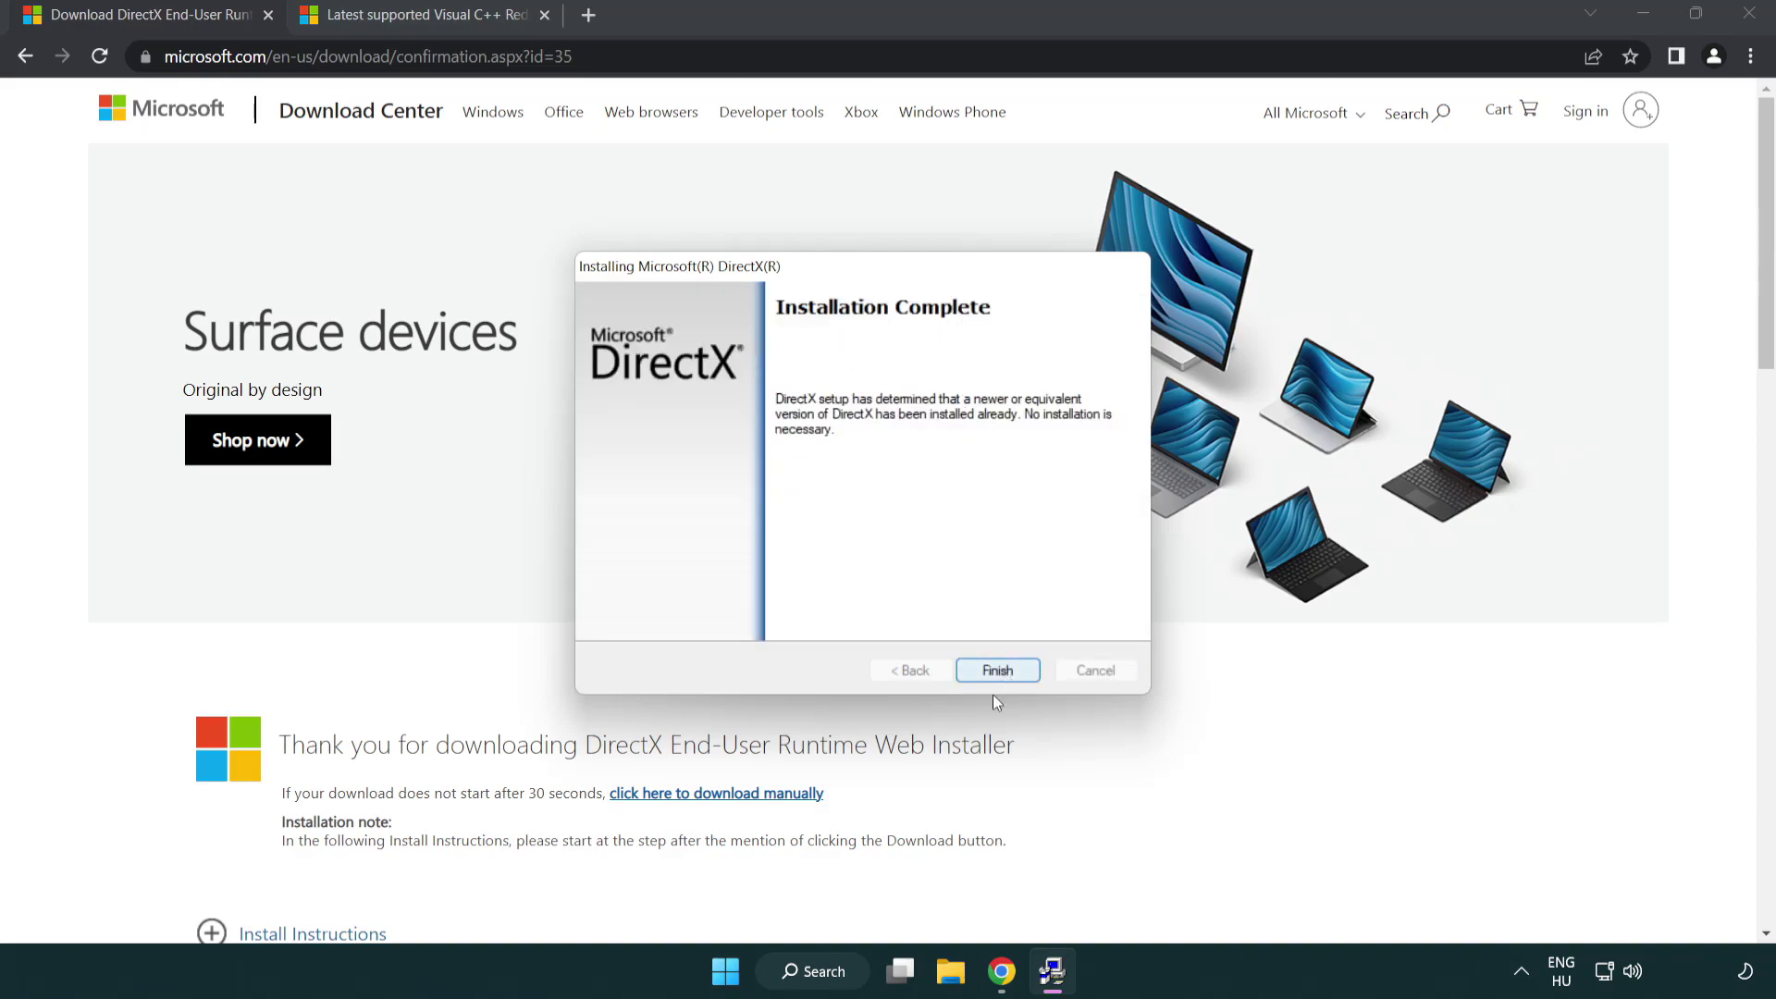
pyautogui.click(998, 666)
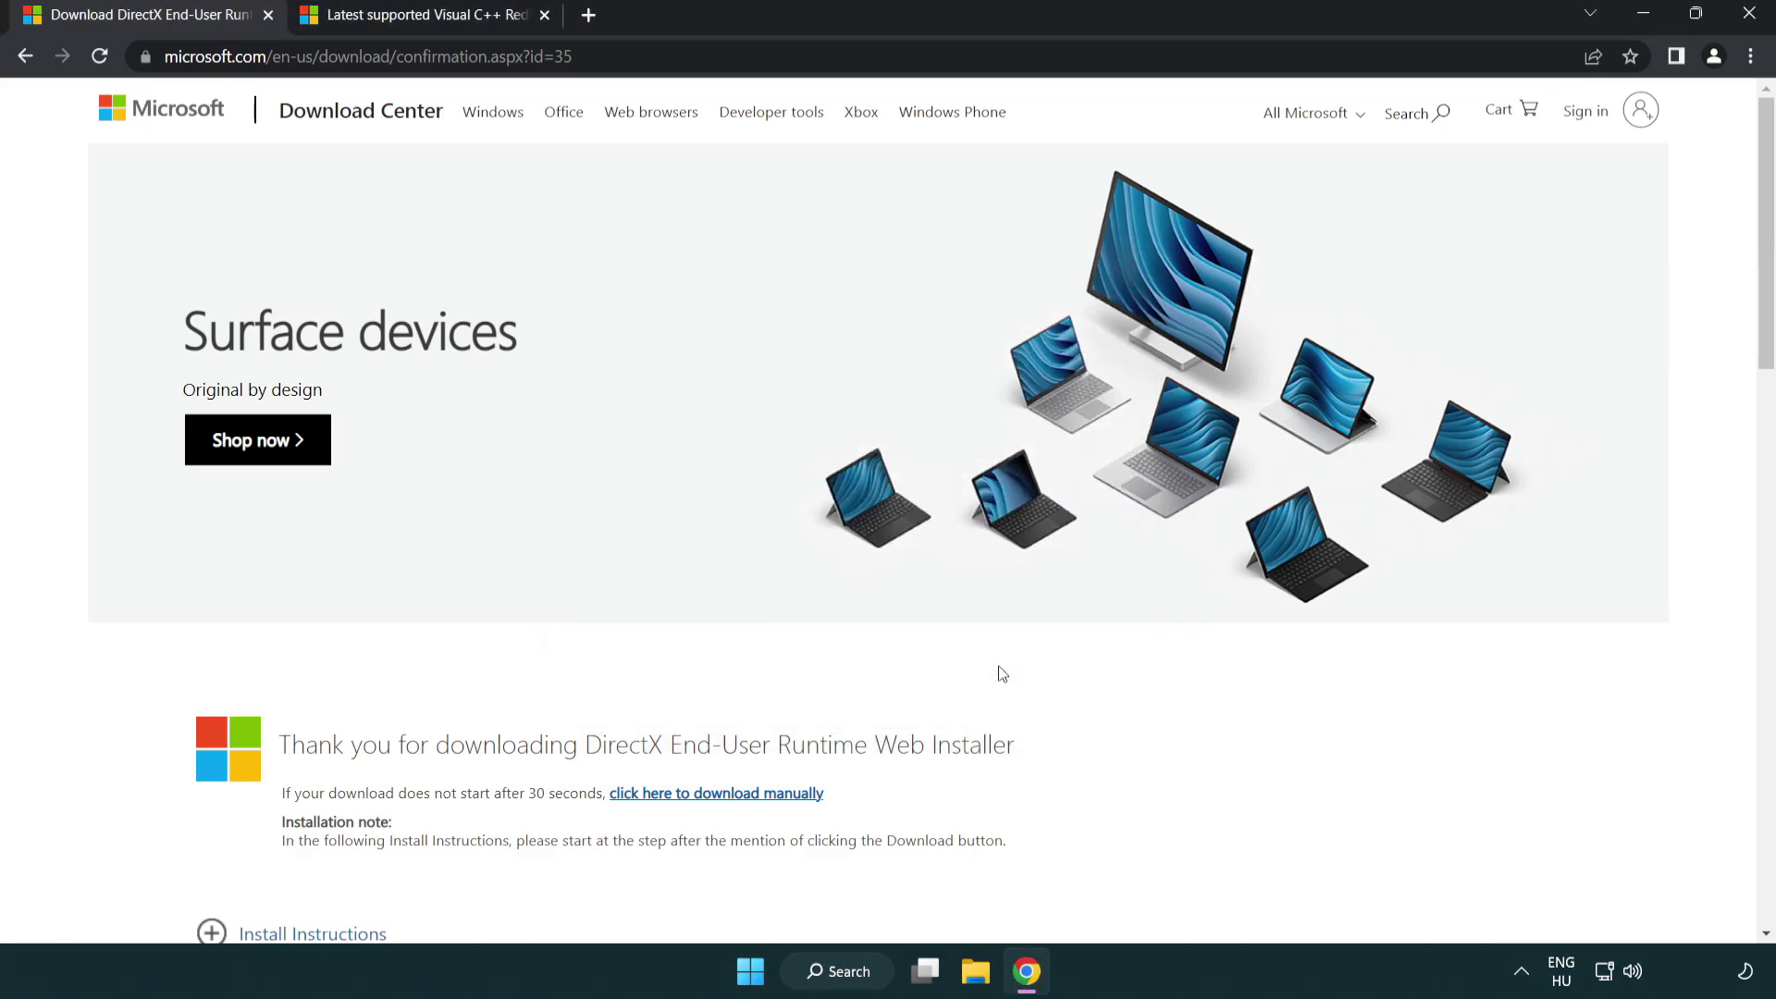
# Download the ARM64, x86 and x64 Visual C++ Redistributable installers and launch VC_redist.arm64.exe
pyautogui.click(269, 16)
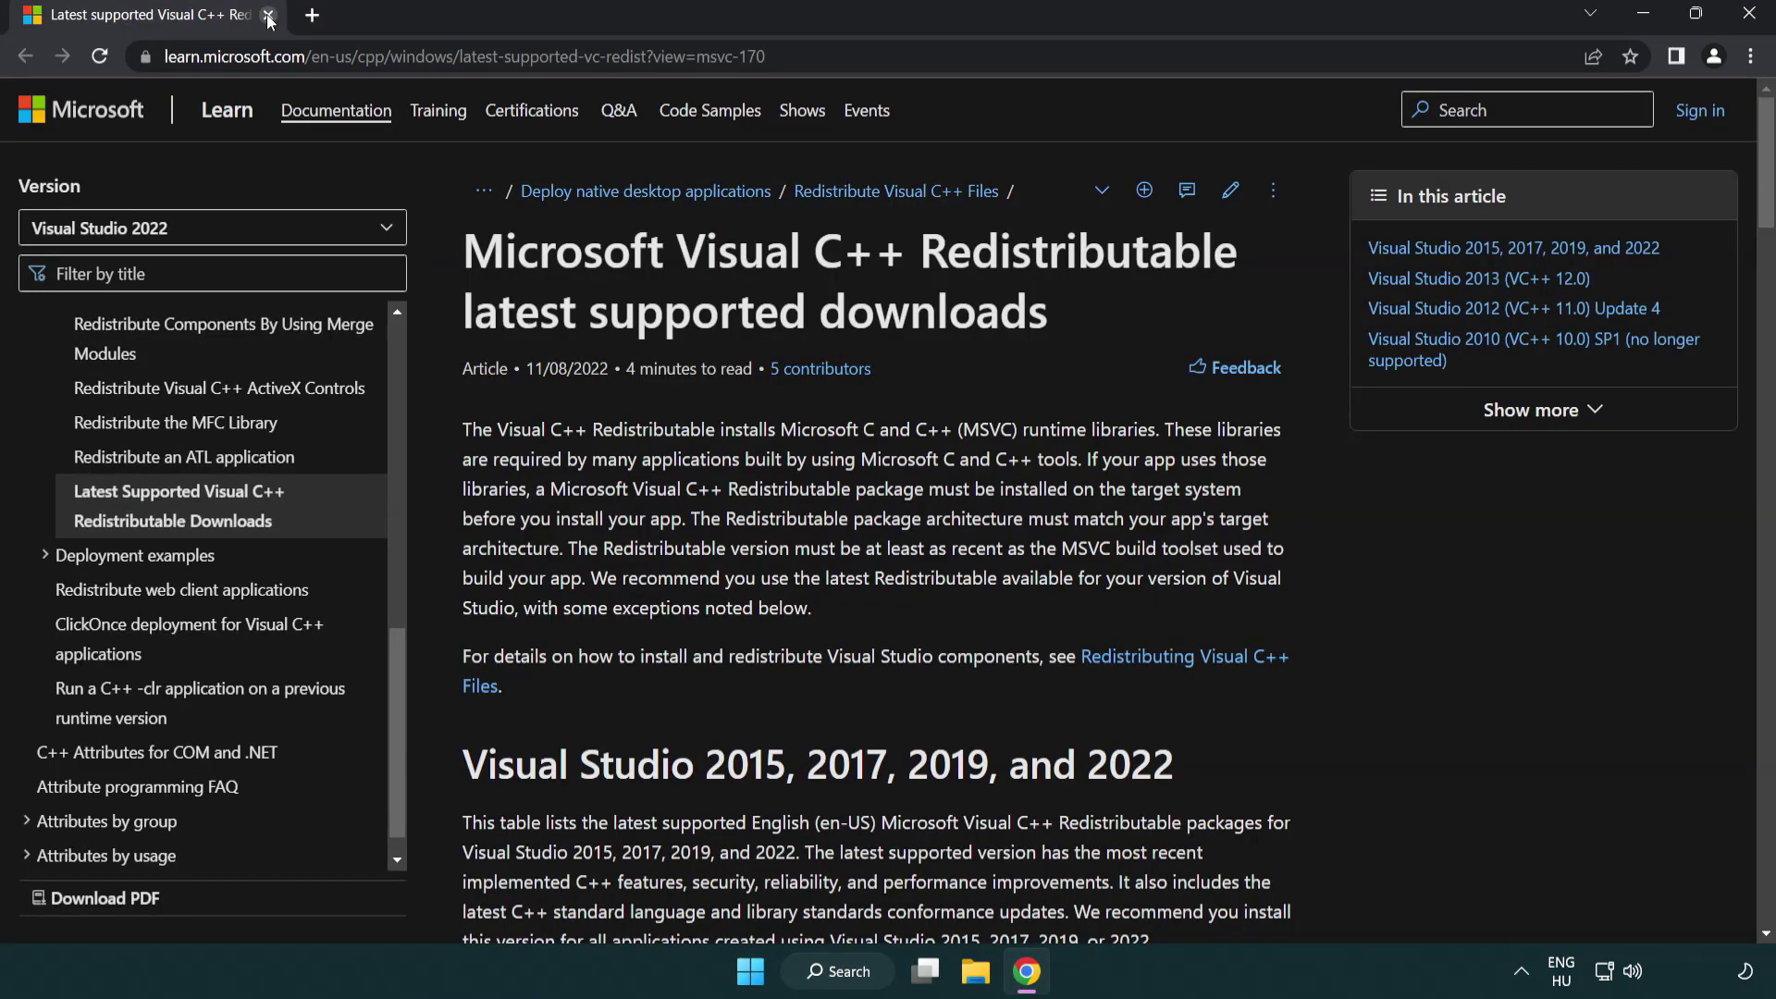
pyautogui.click(865, 57)
pyautogui.click(865, 57)
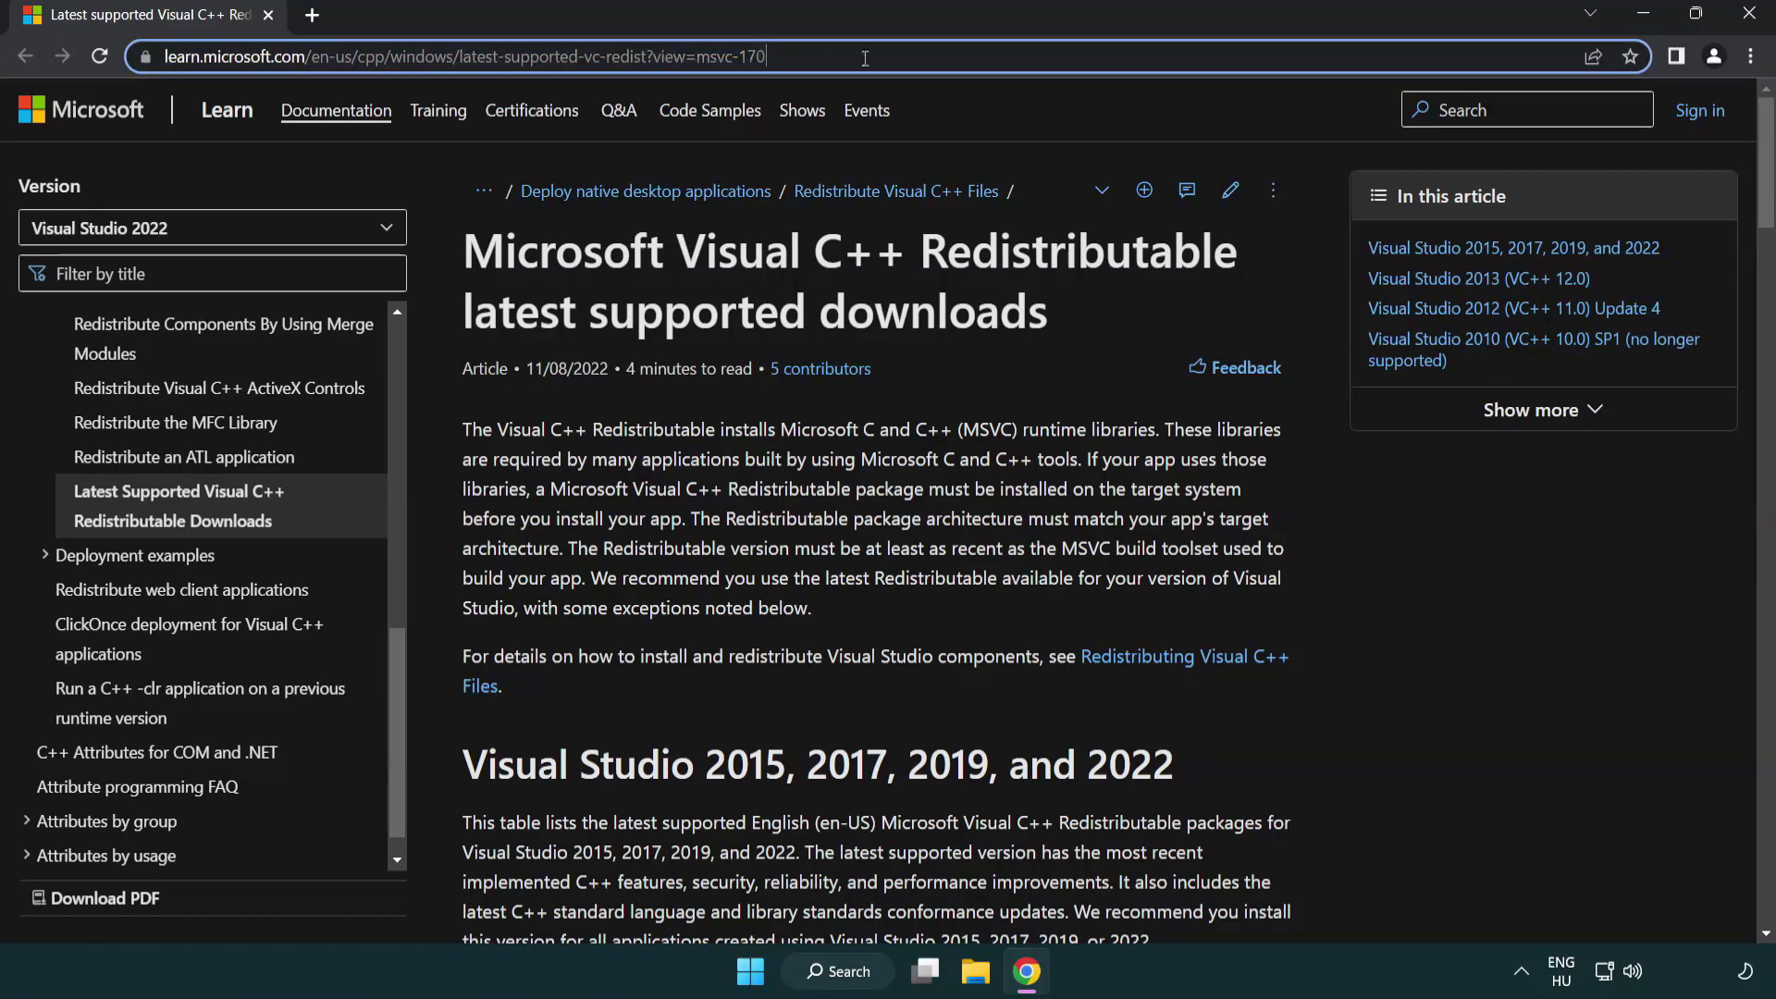
pyautogui.click(914, 304)
pyautogui.scroll(-5, 914, 303)
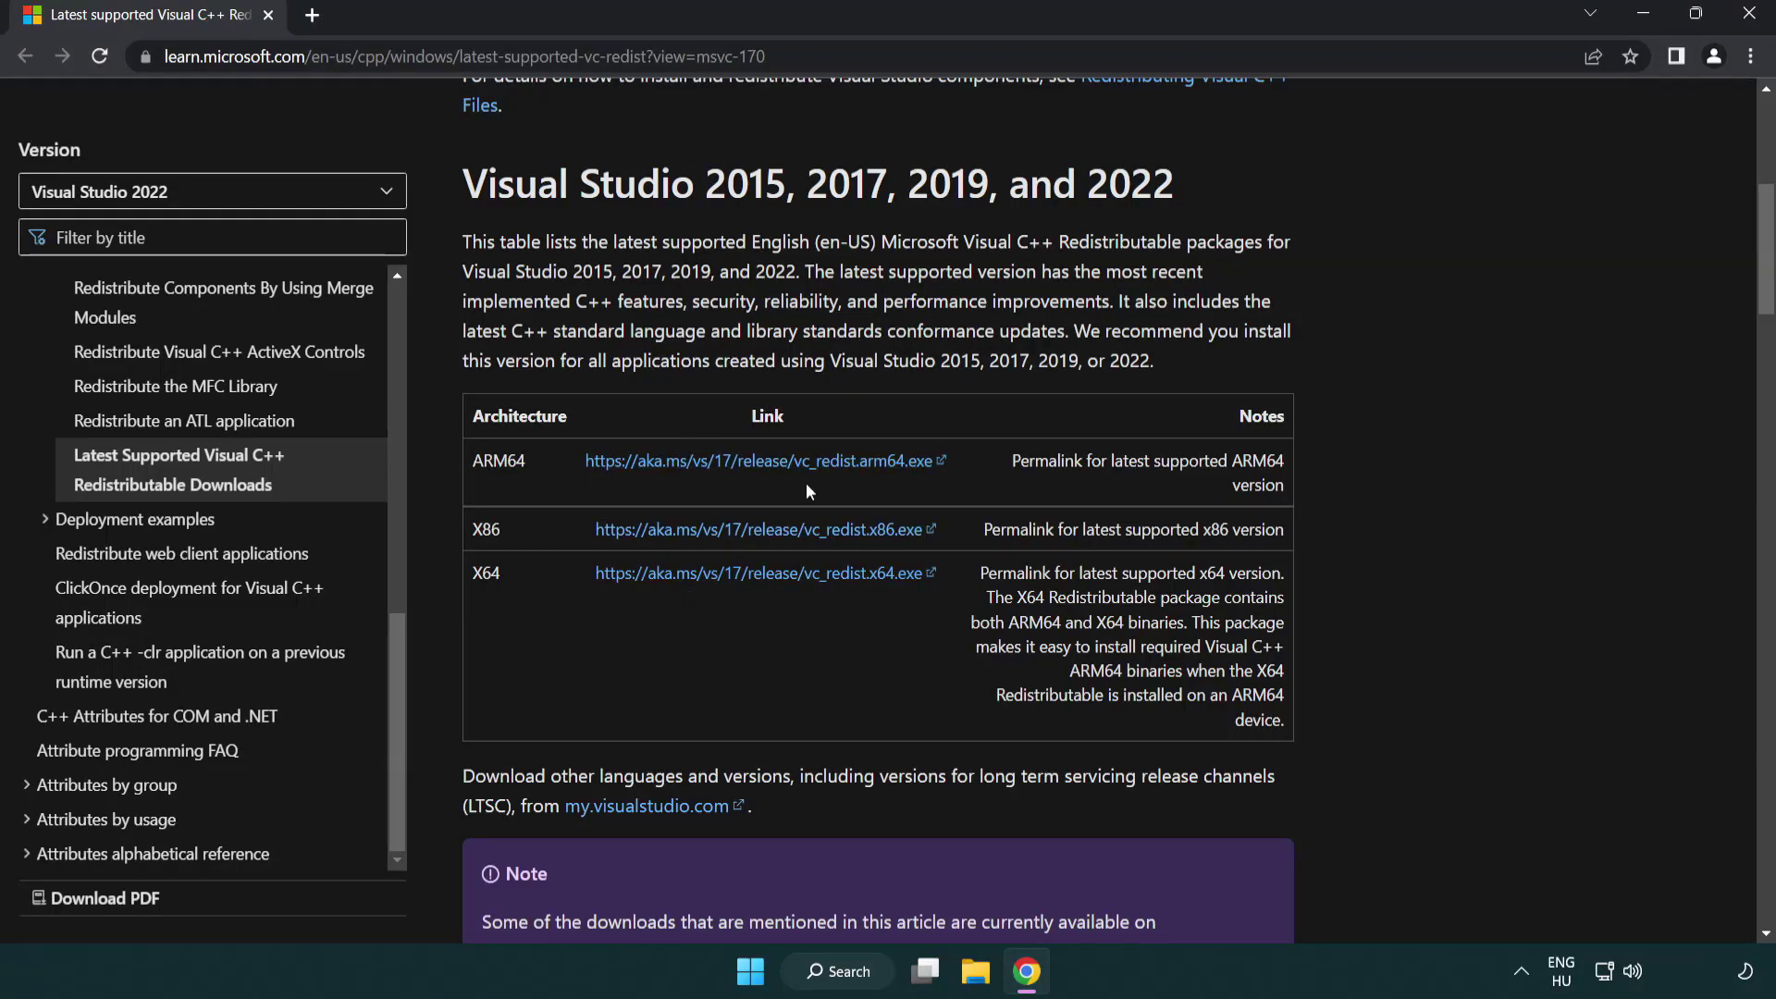
pyautogui.click(685, 461)
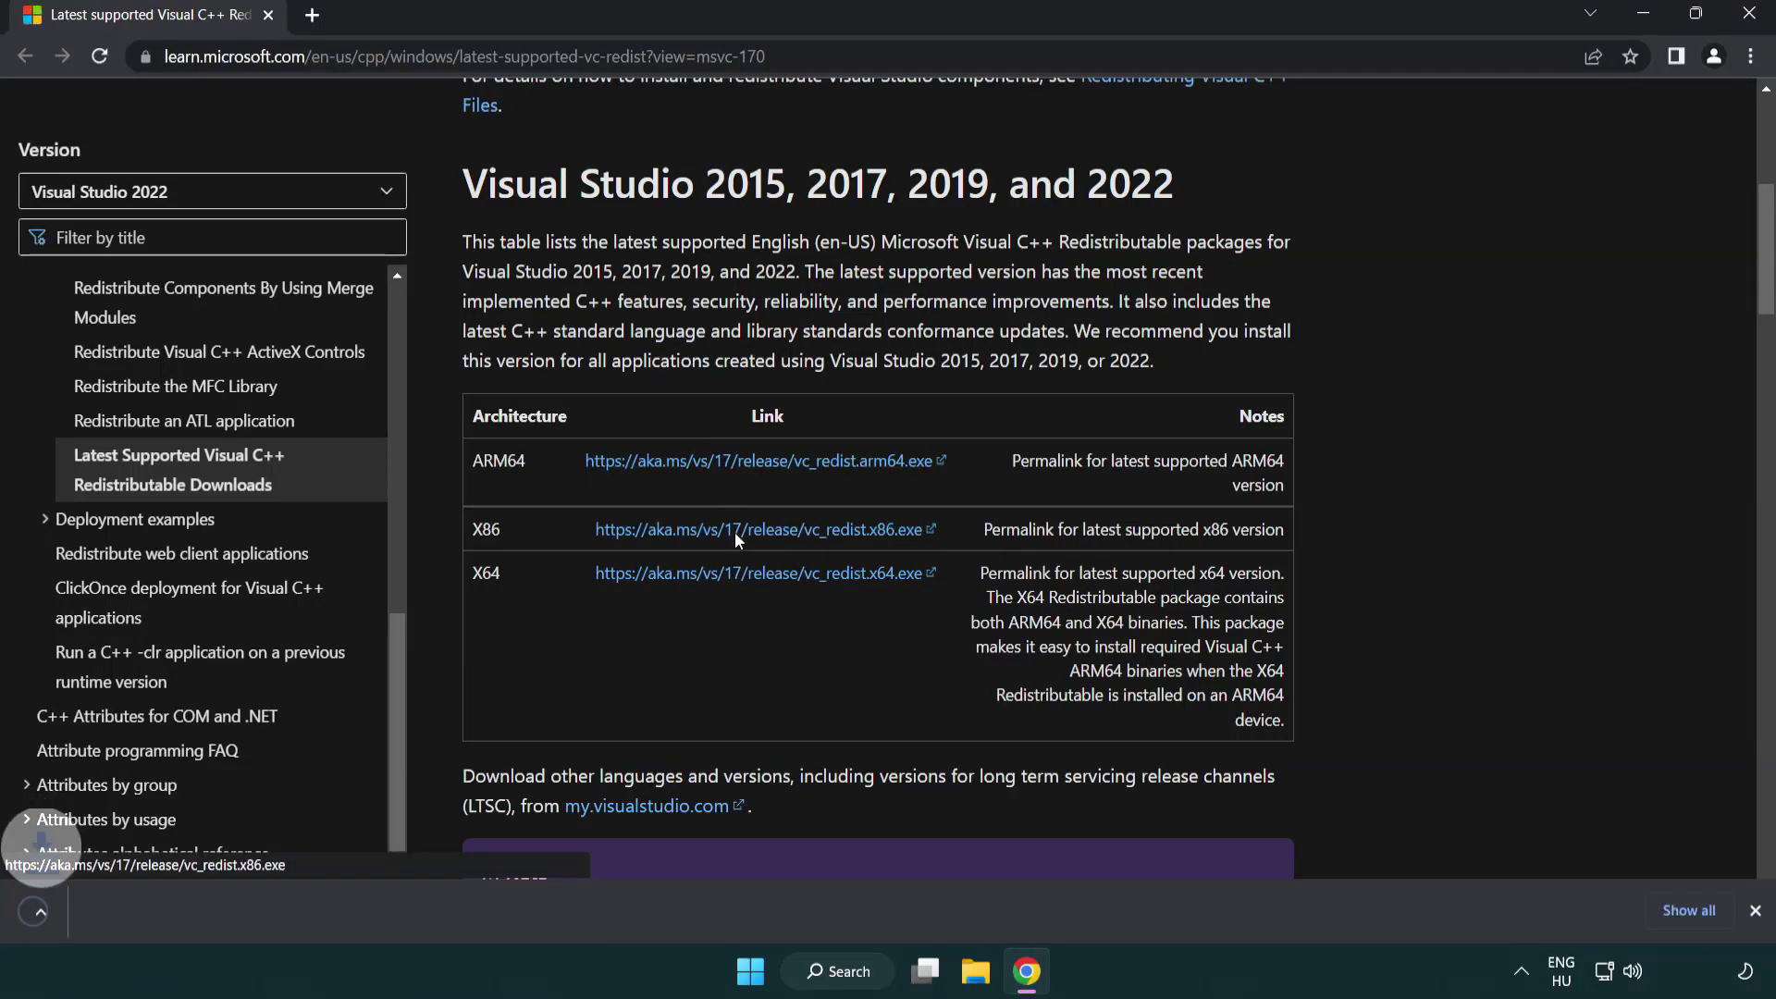
pyautogui.click(734, 529)
pyautogui.click(745, 577)
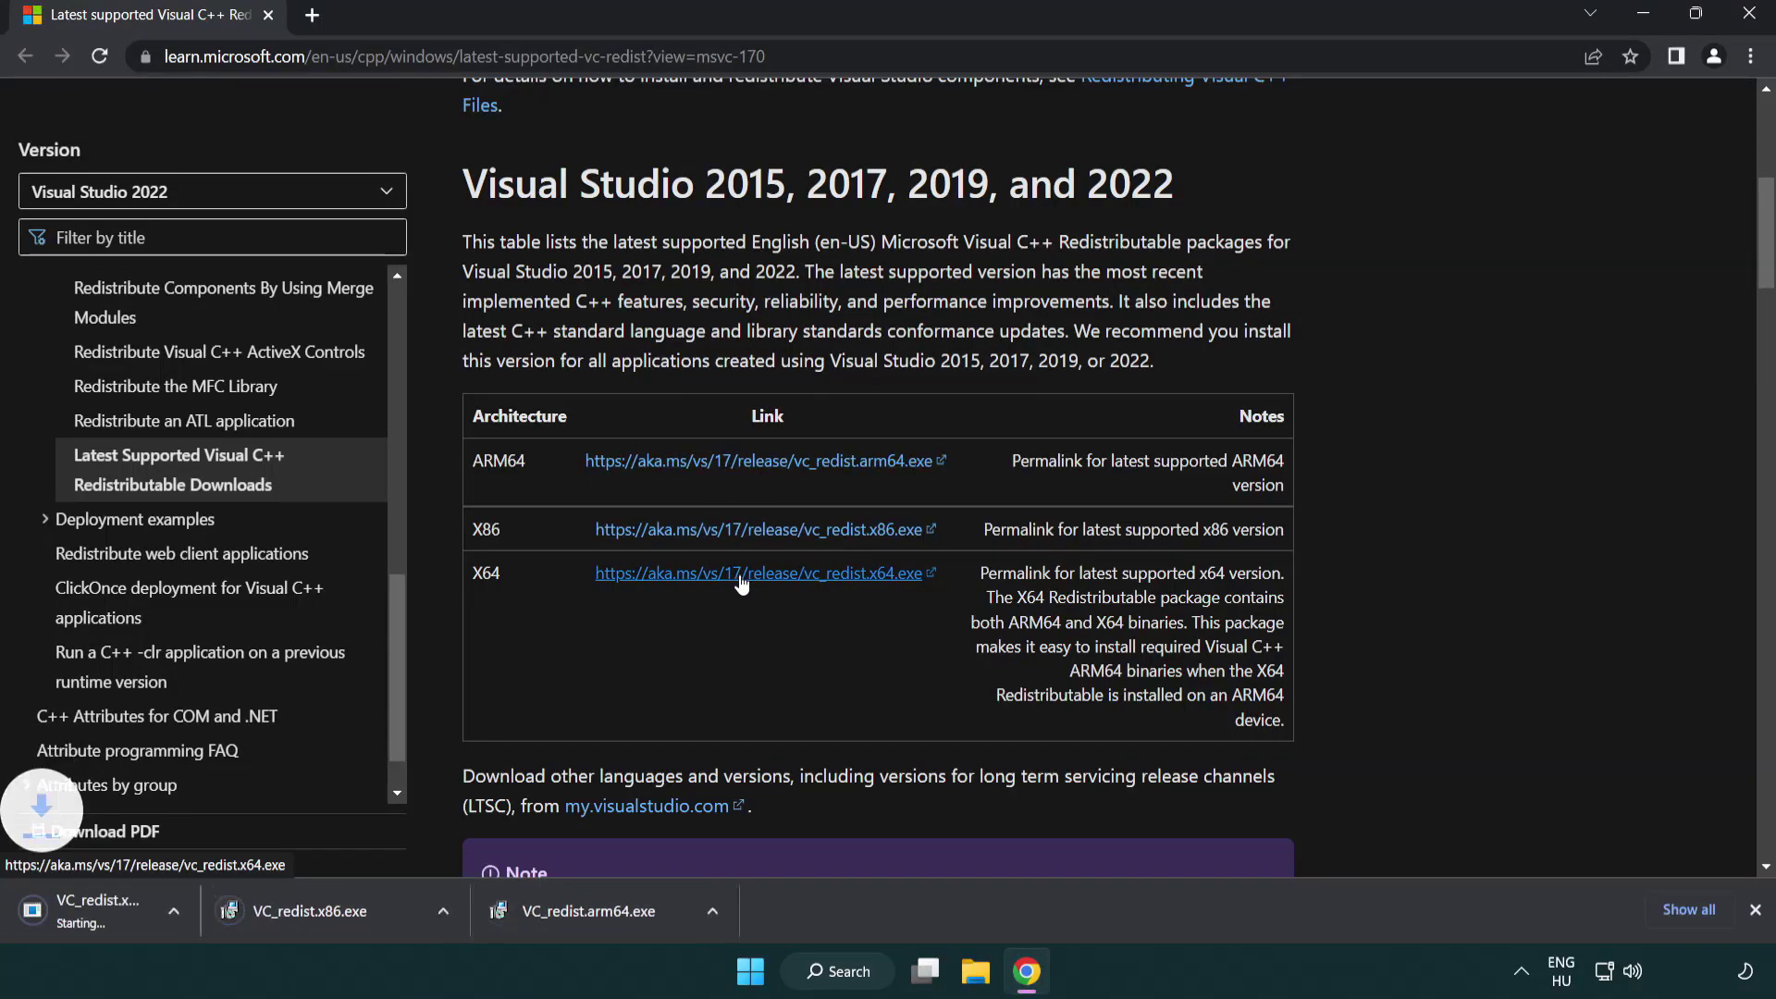
pyautogui.click(679, 933)
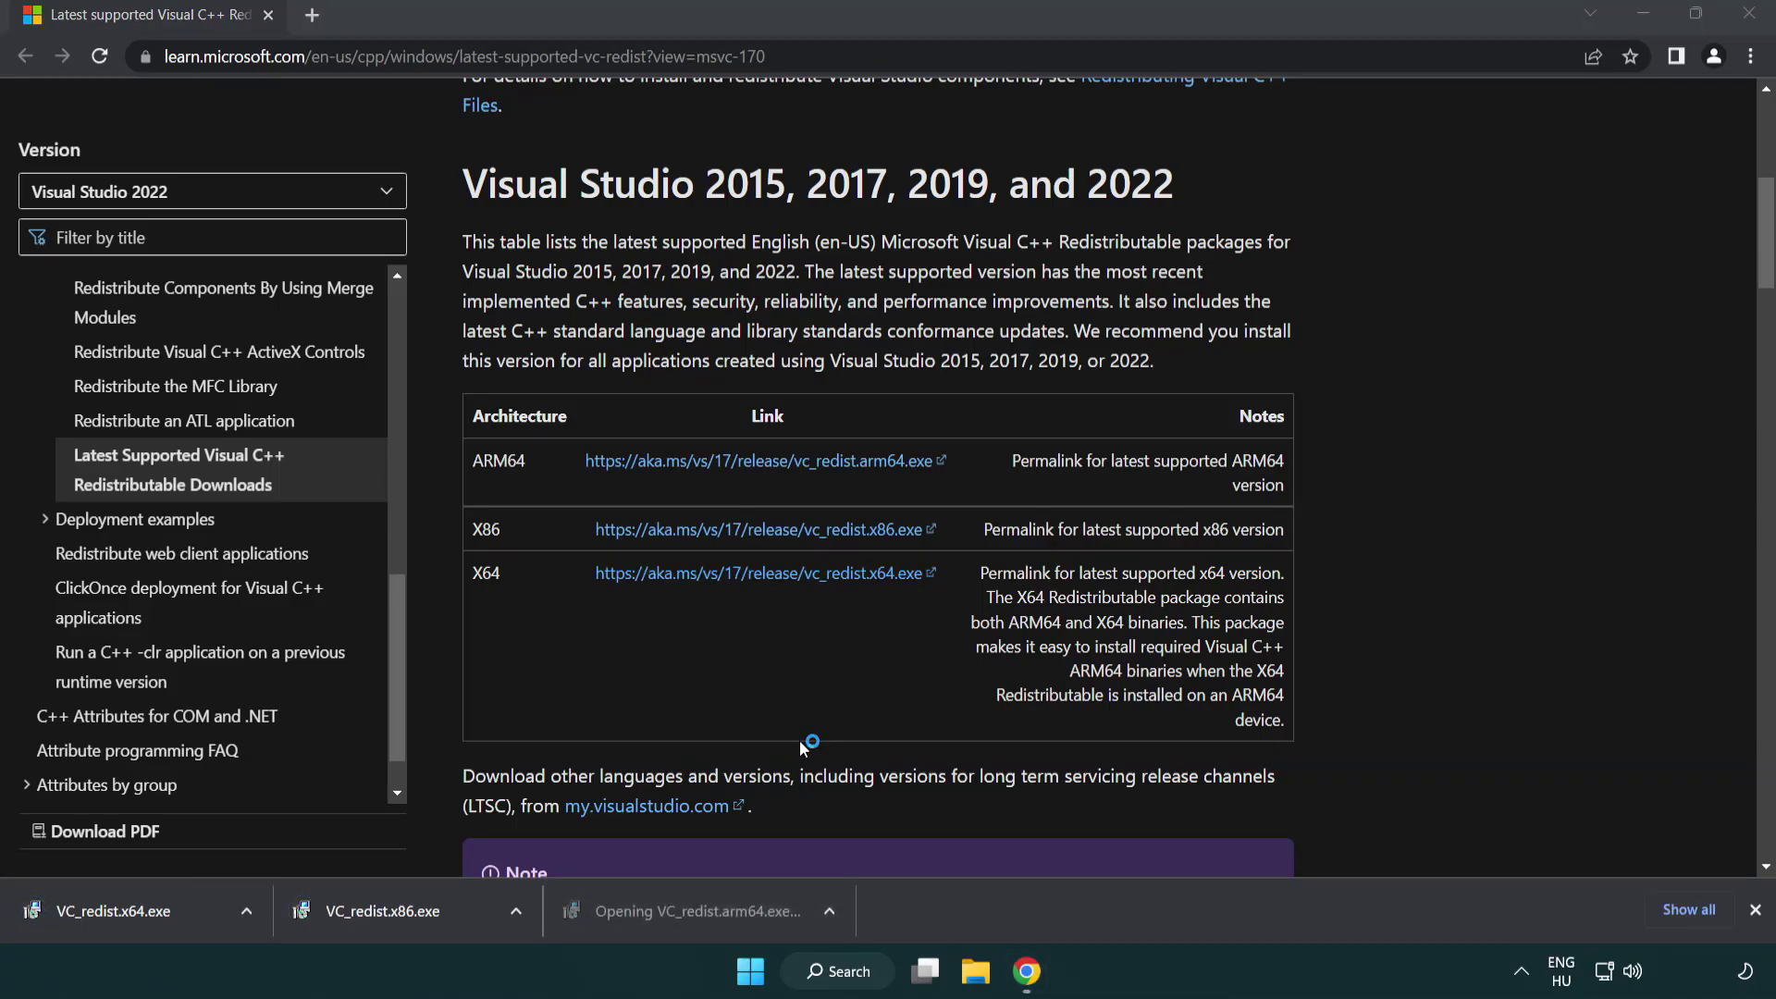
pyautogui.moveTo(1139, 453); pyautogui.dragTo(1147, 542)
# Accept the license and attempt the ARM64 install, dismissing the Setup Failed message
pyautogui.click(634, 578)
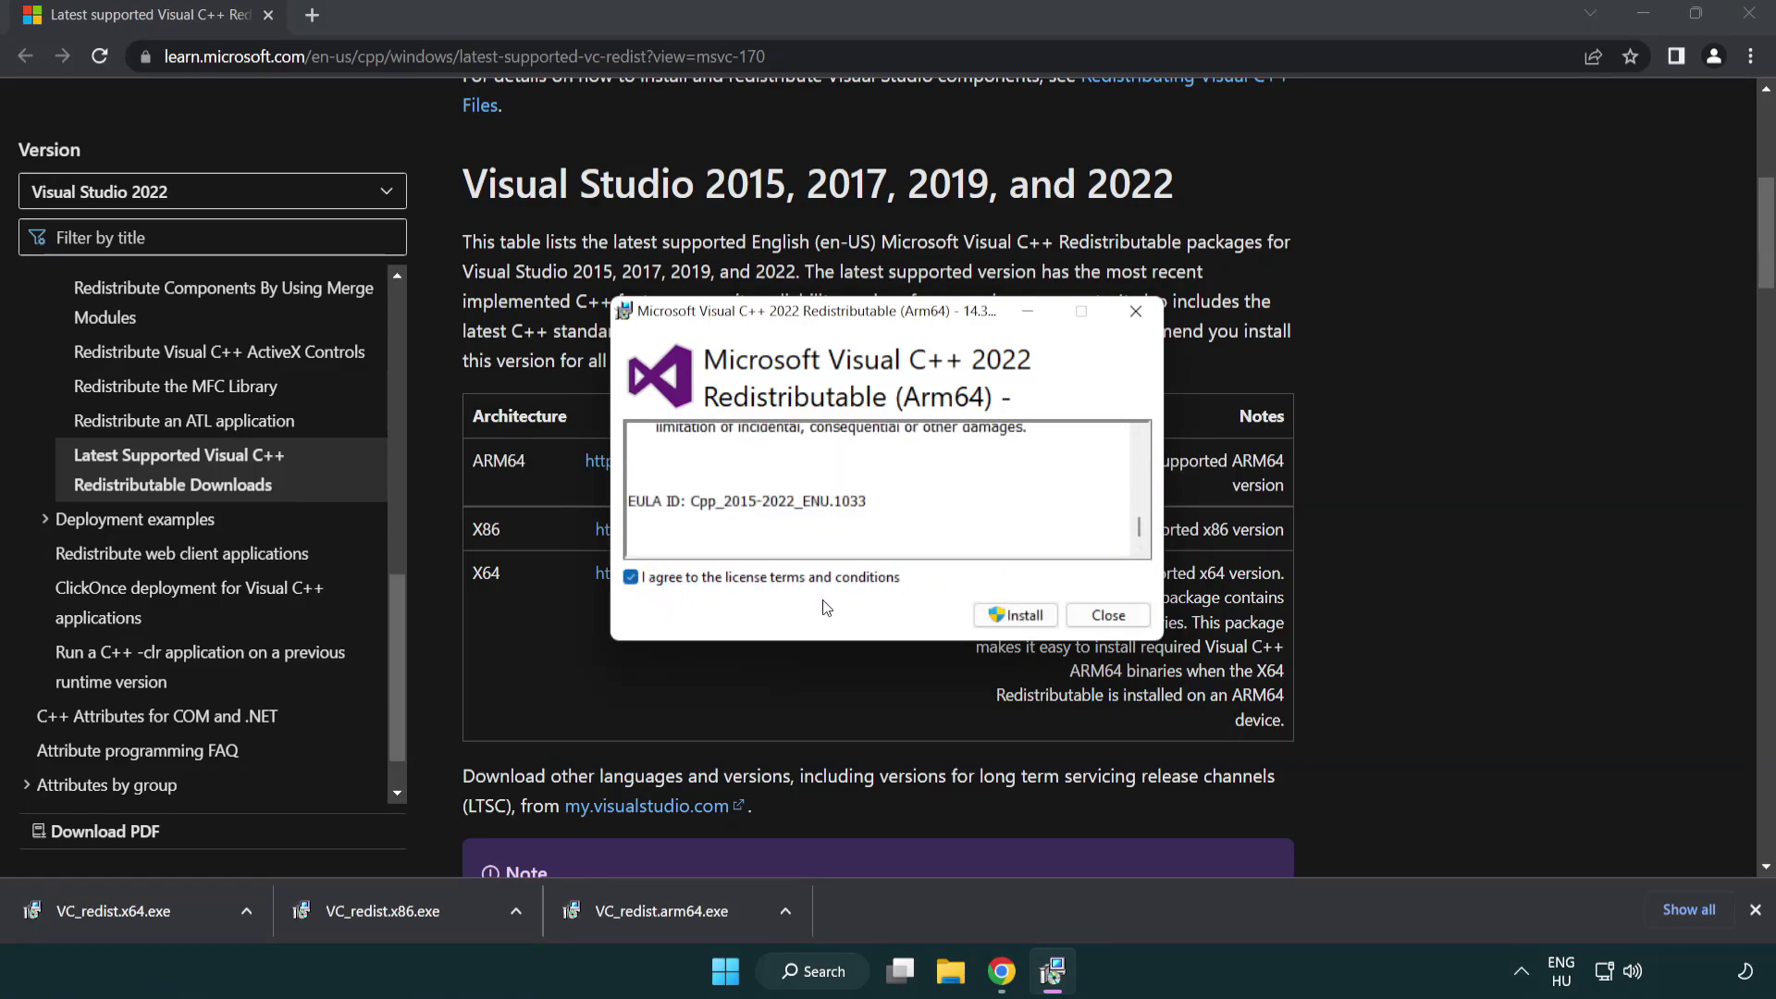
pyautogui.click(989, 615)
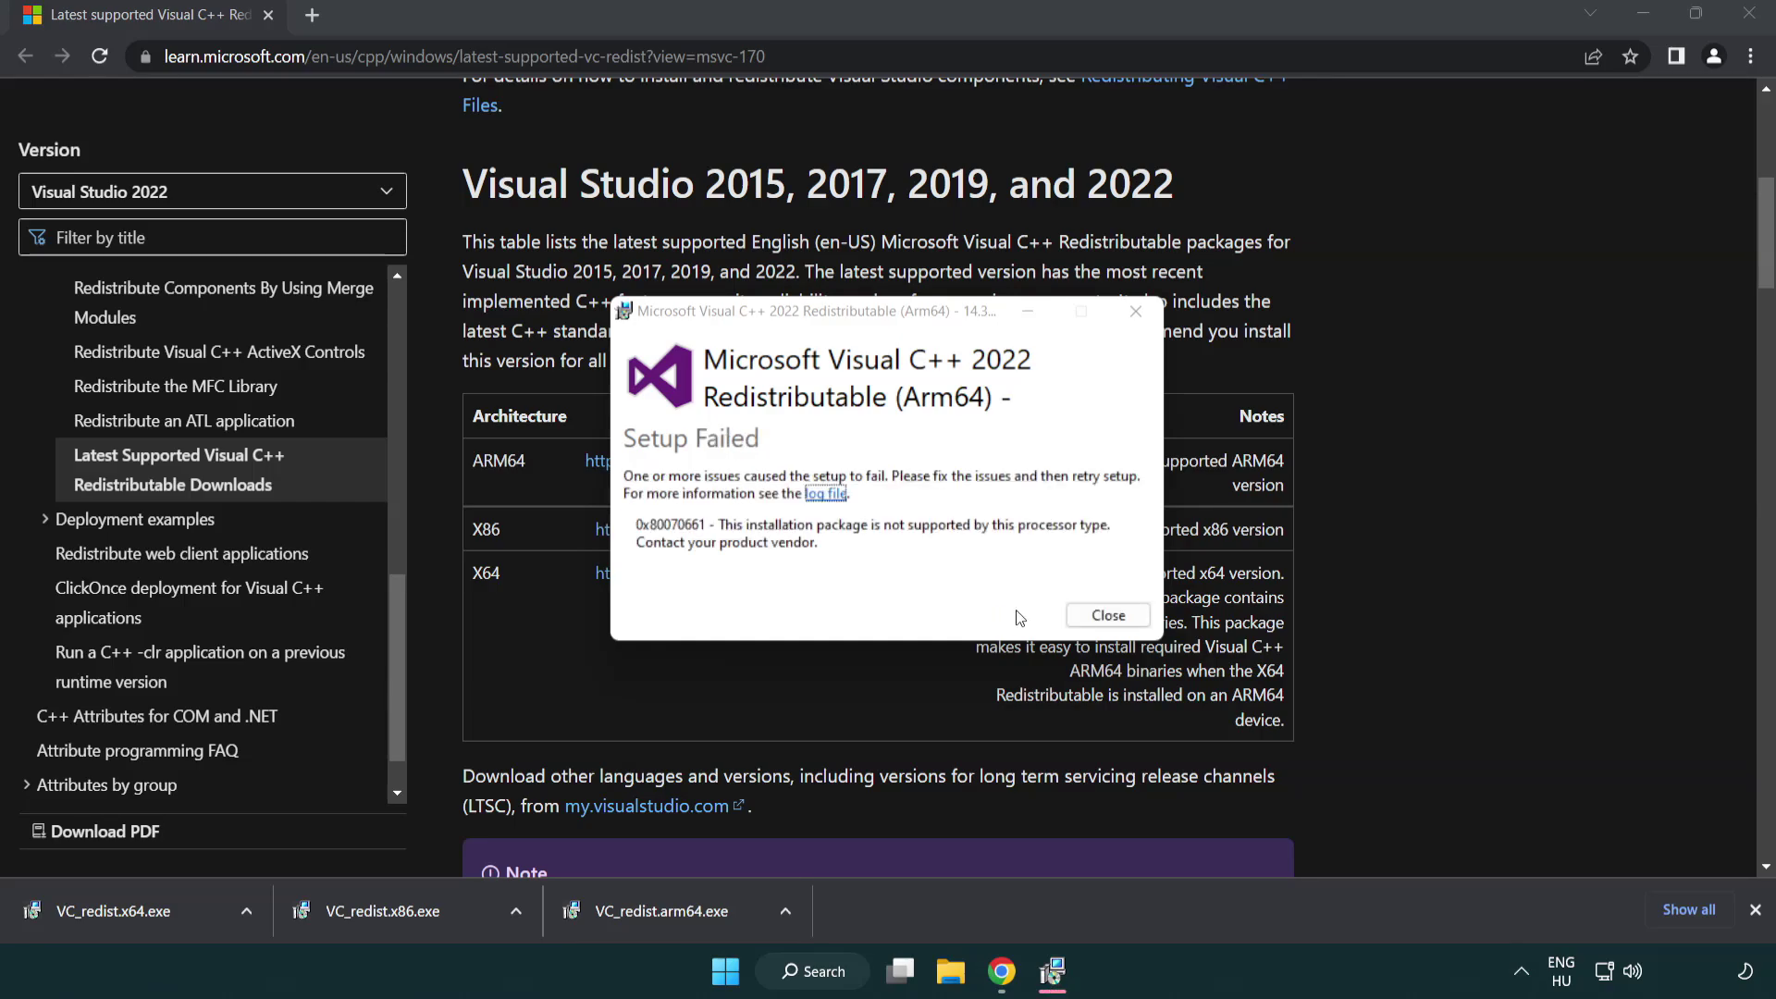
pyautogui.click(1109, 617)
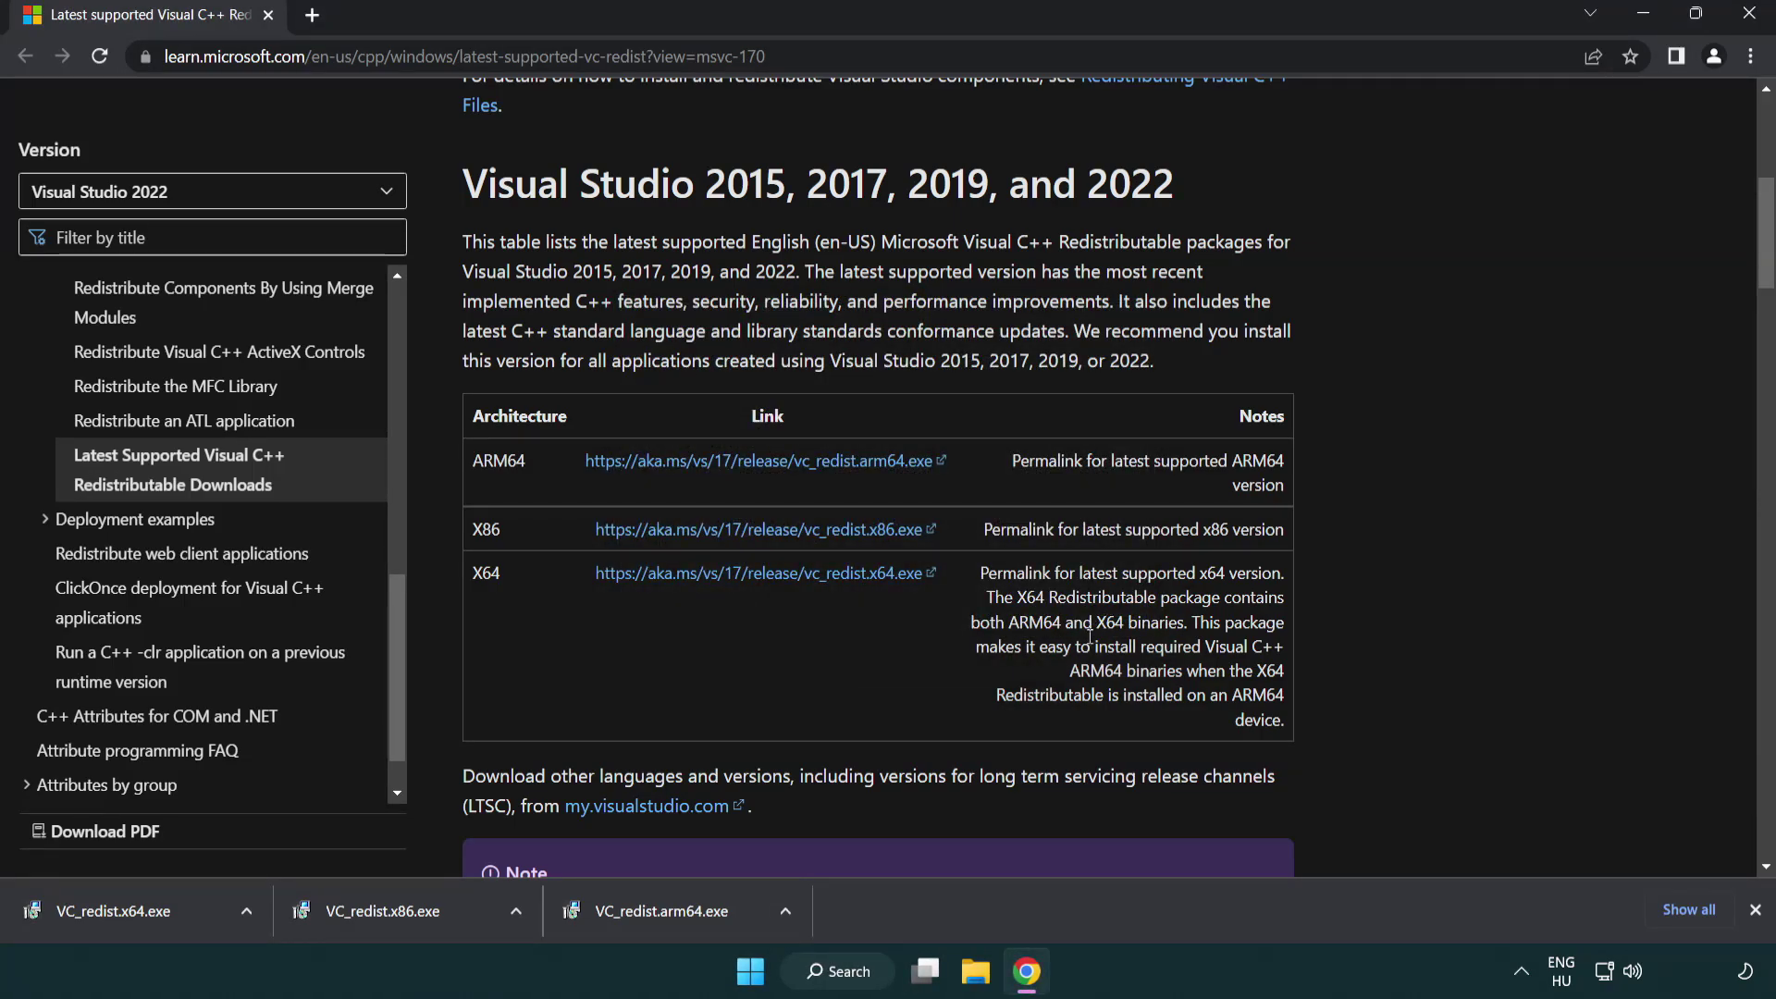
# Install the x86 and x64 Visual C++ 2015-2022 redistributables without restarting, then close Chrome
pyautogui.click(398, 916)
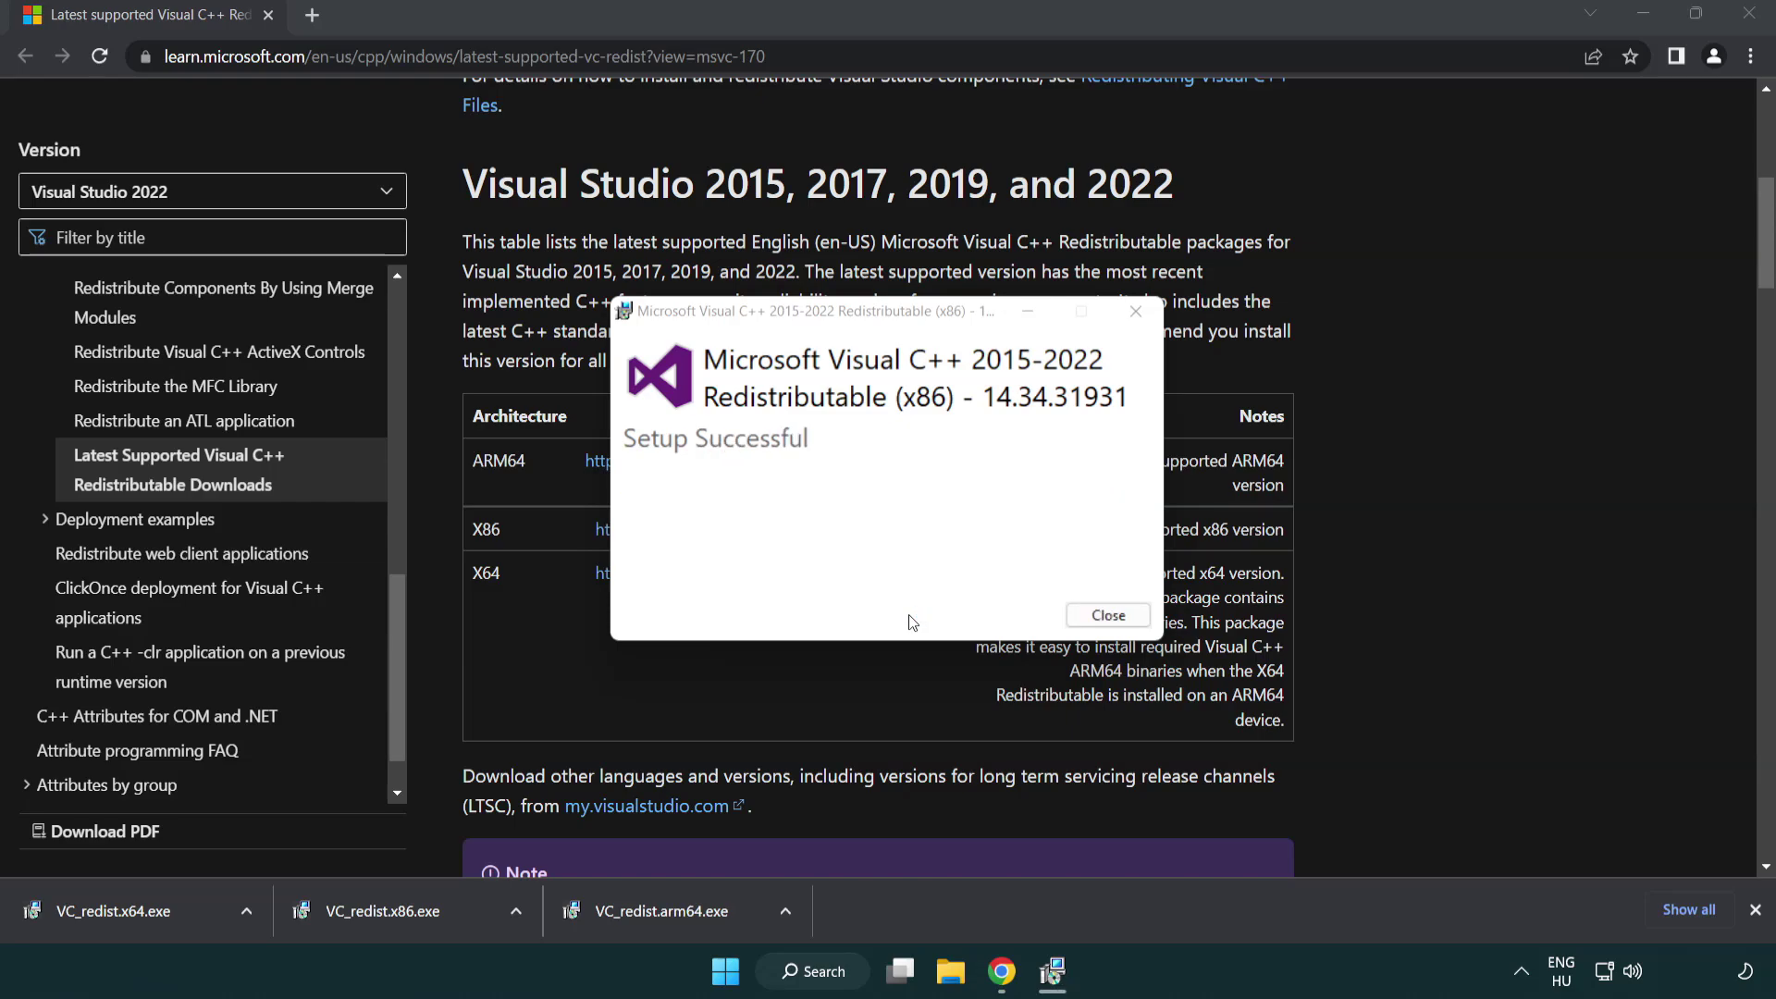
pyautogui.click(1110, 615)
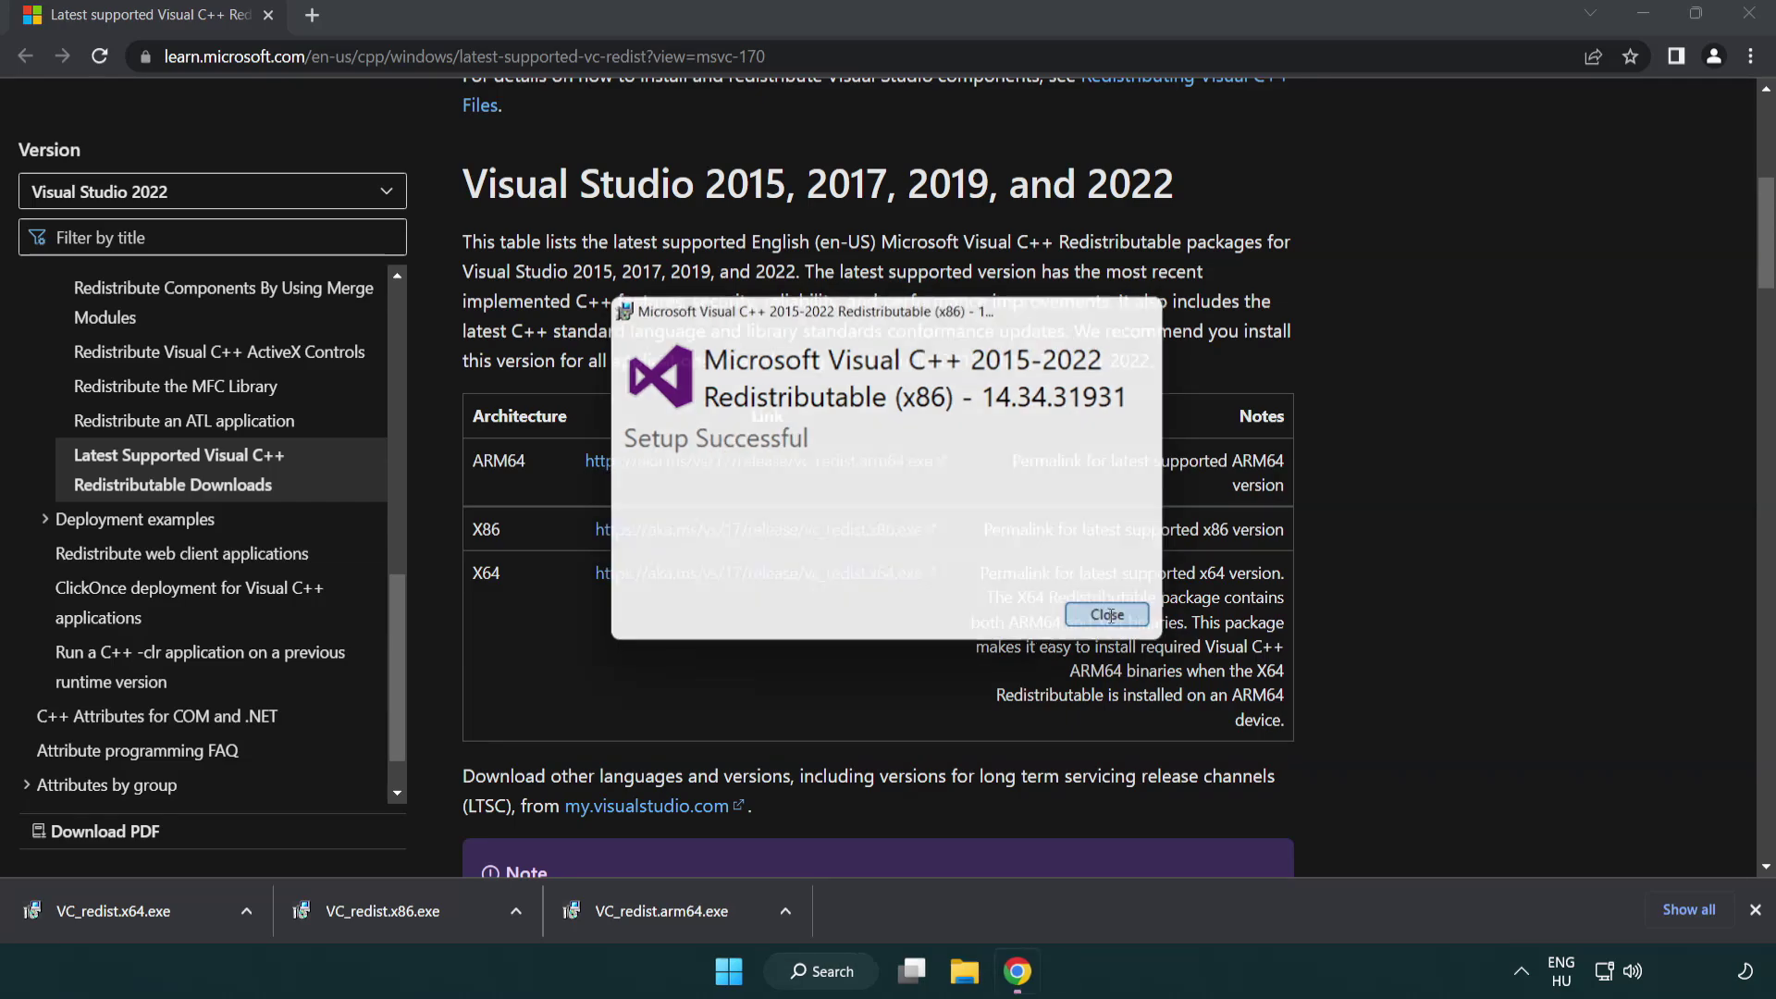
pyautogui.click(133, 908)
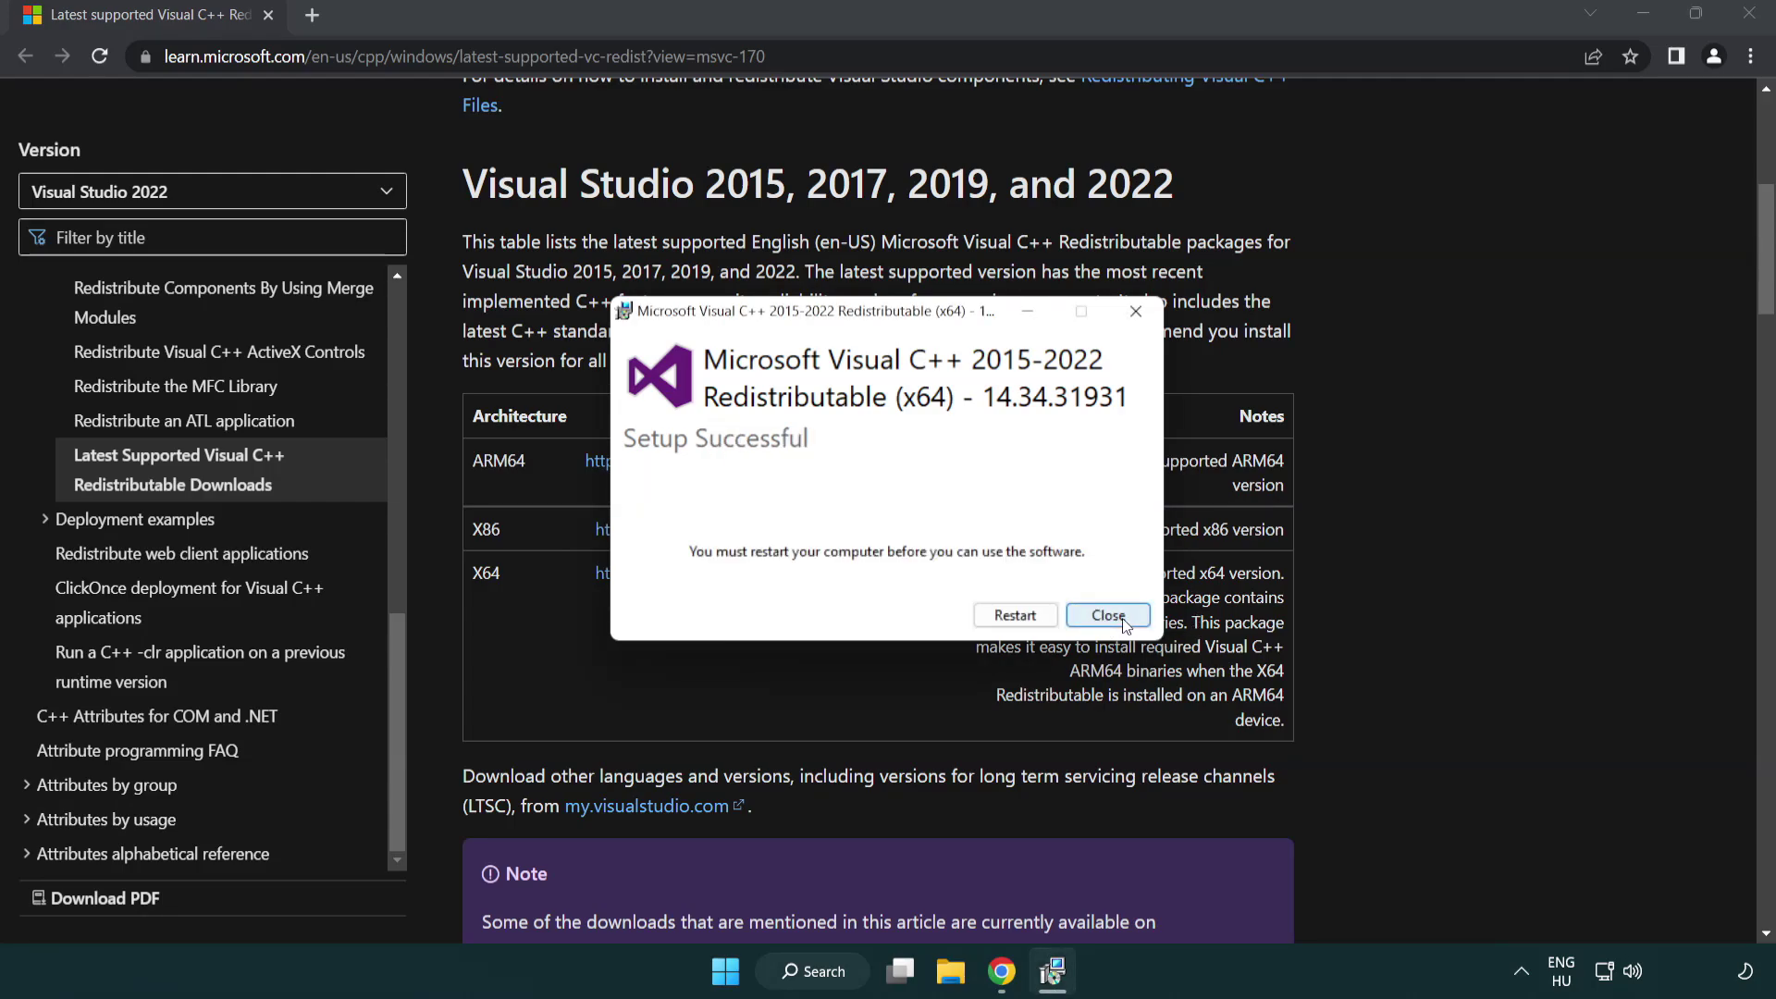
pyautogui.click(1123, 621)
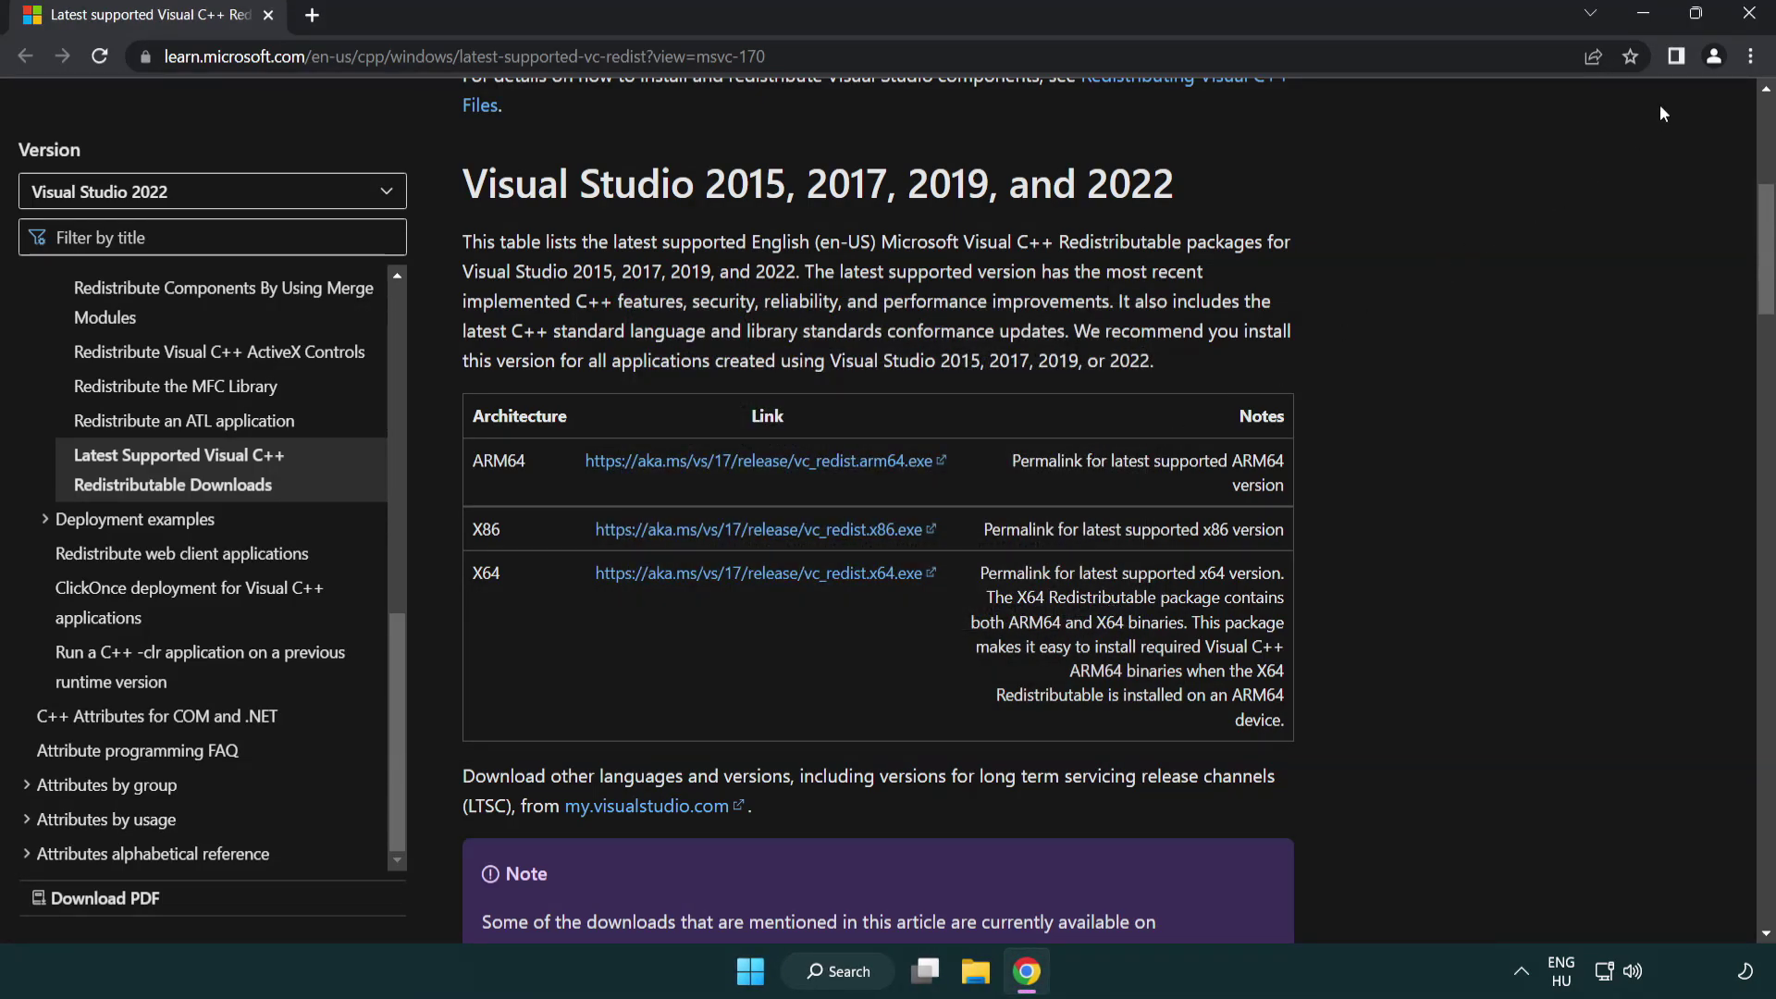
pyautogui.click(1751, 15)
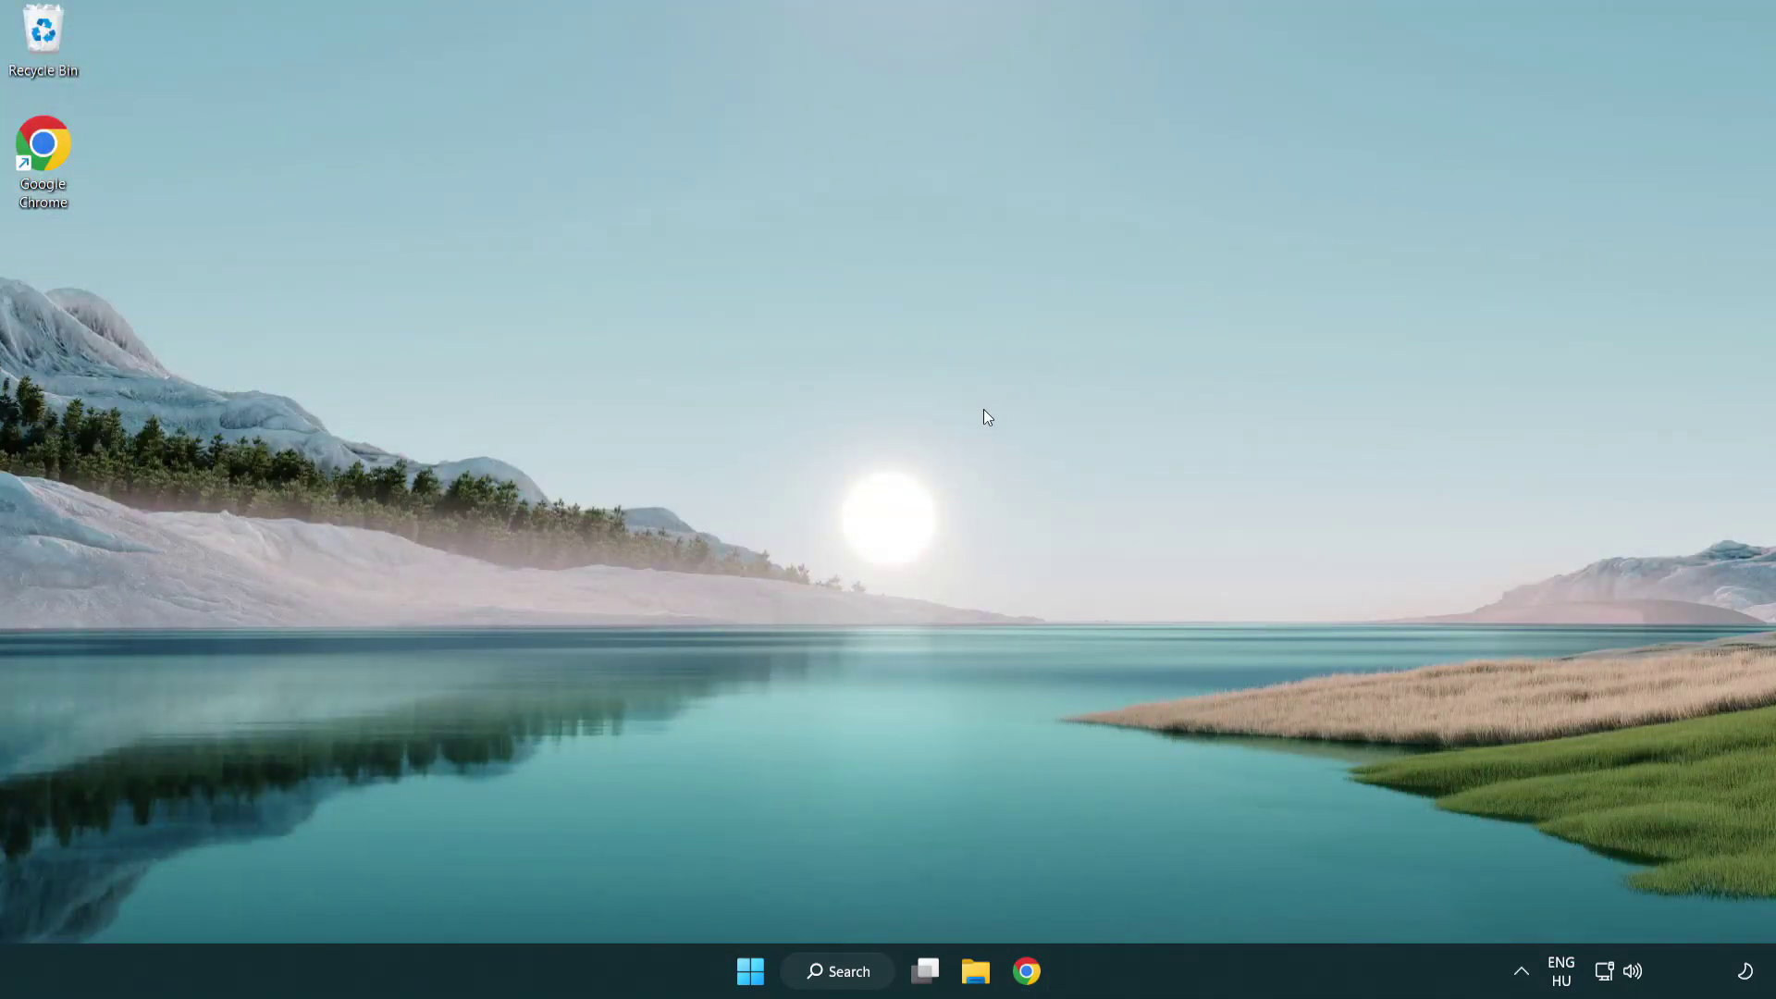
# Search for cmd, run Command Prompt as administrator, and centre its window
pyautogui.click(831, 973)
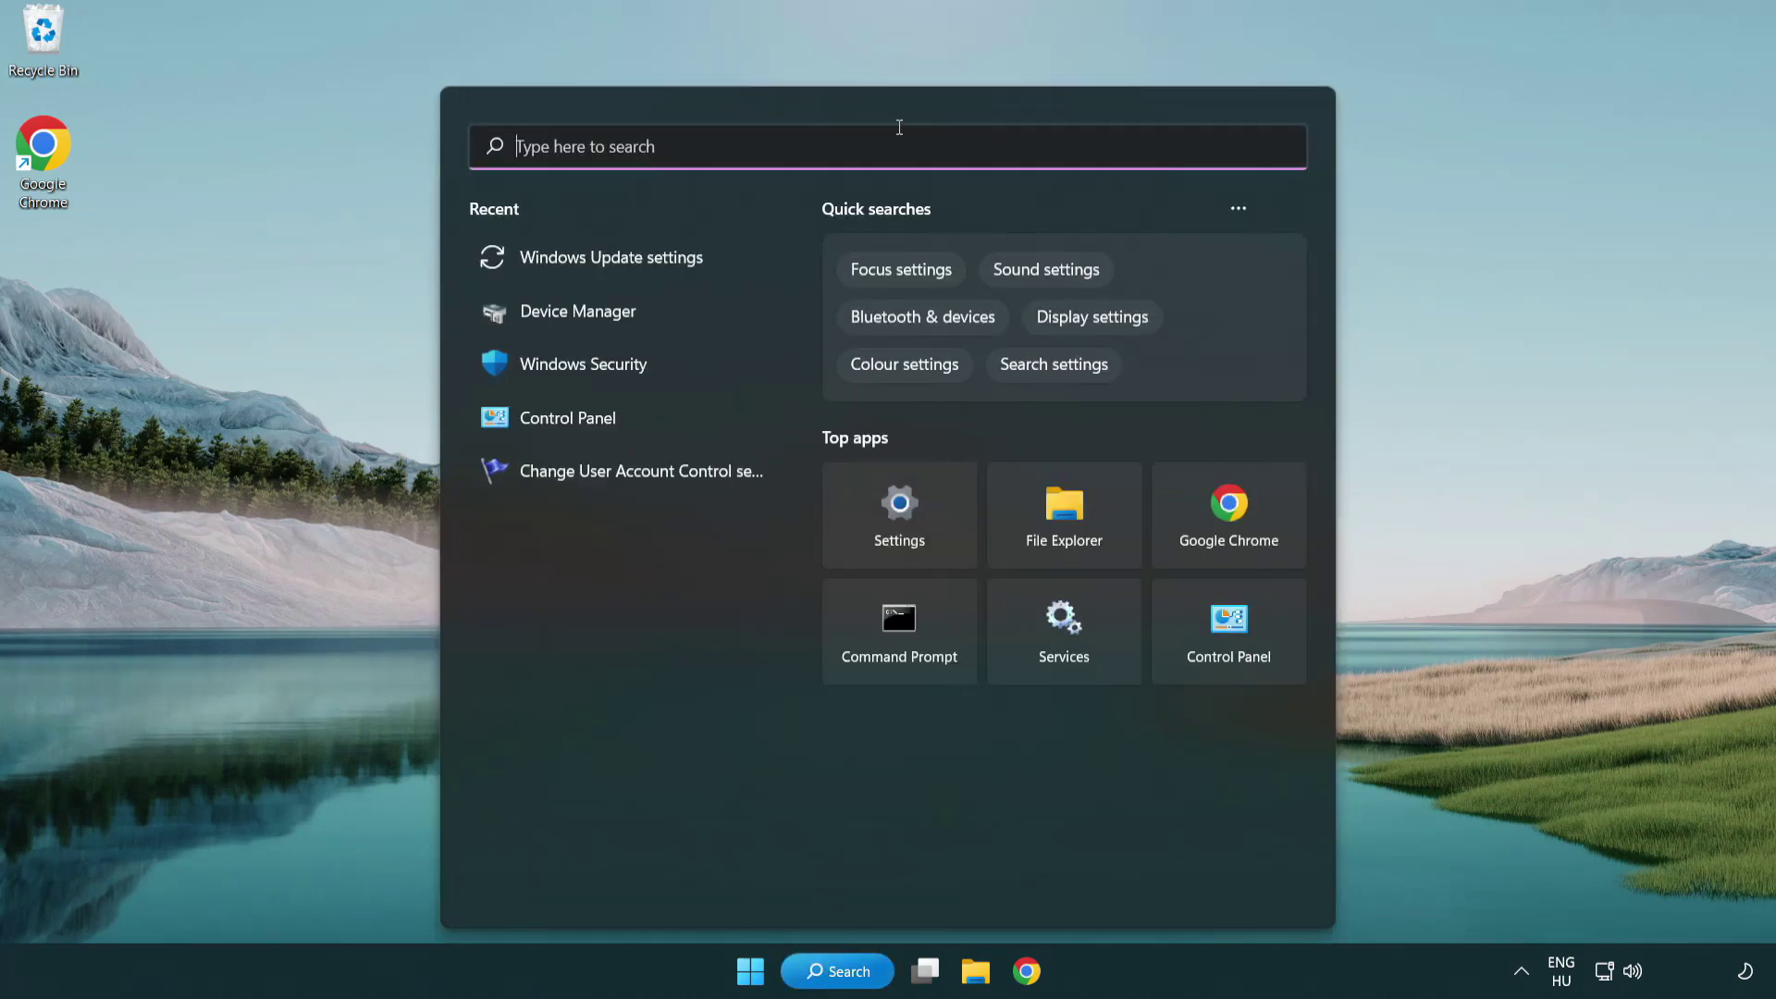
pyautogui.write('cmd')
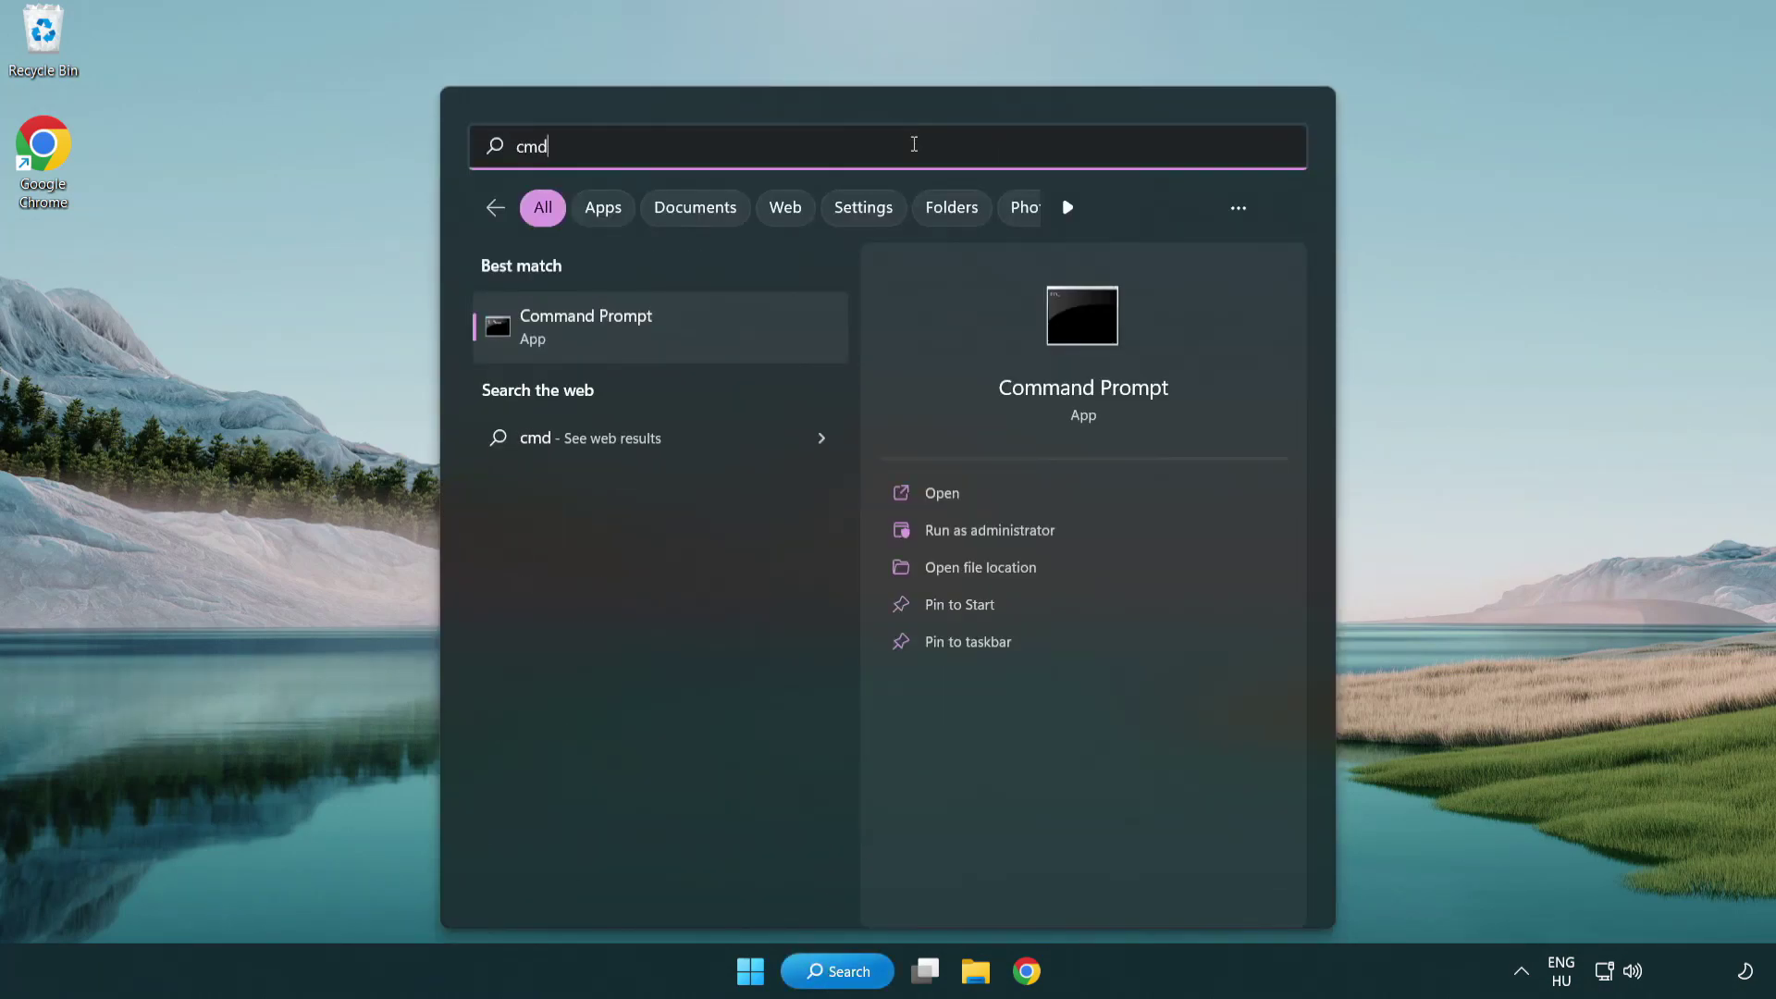
pyautogui.rightClick(679, 330)
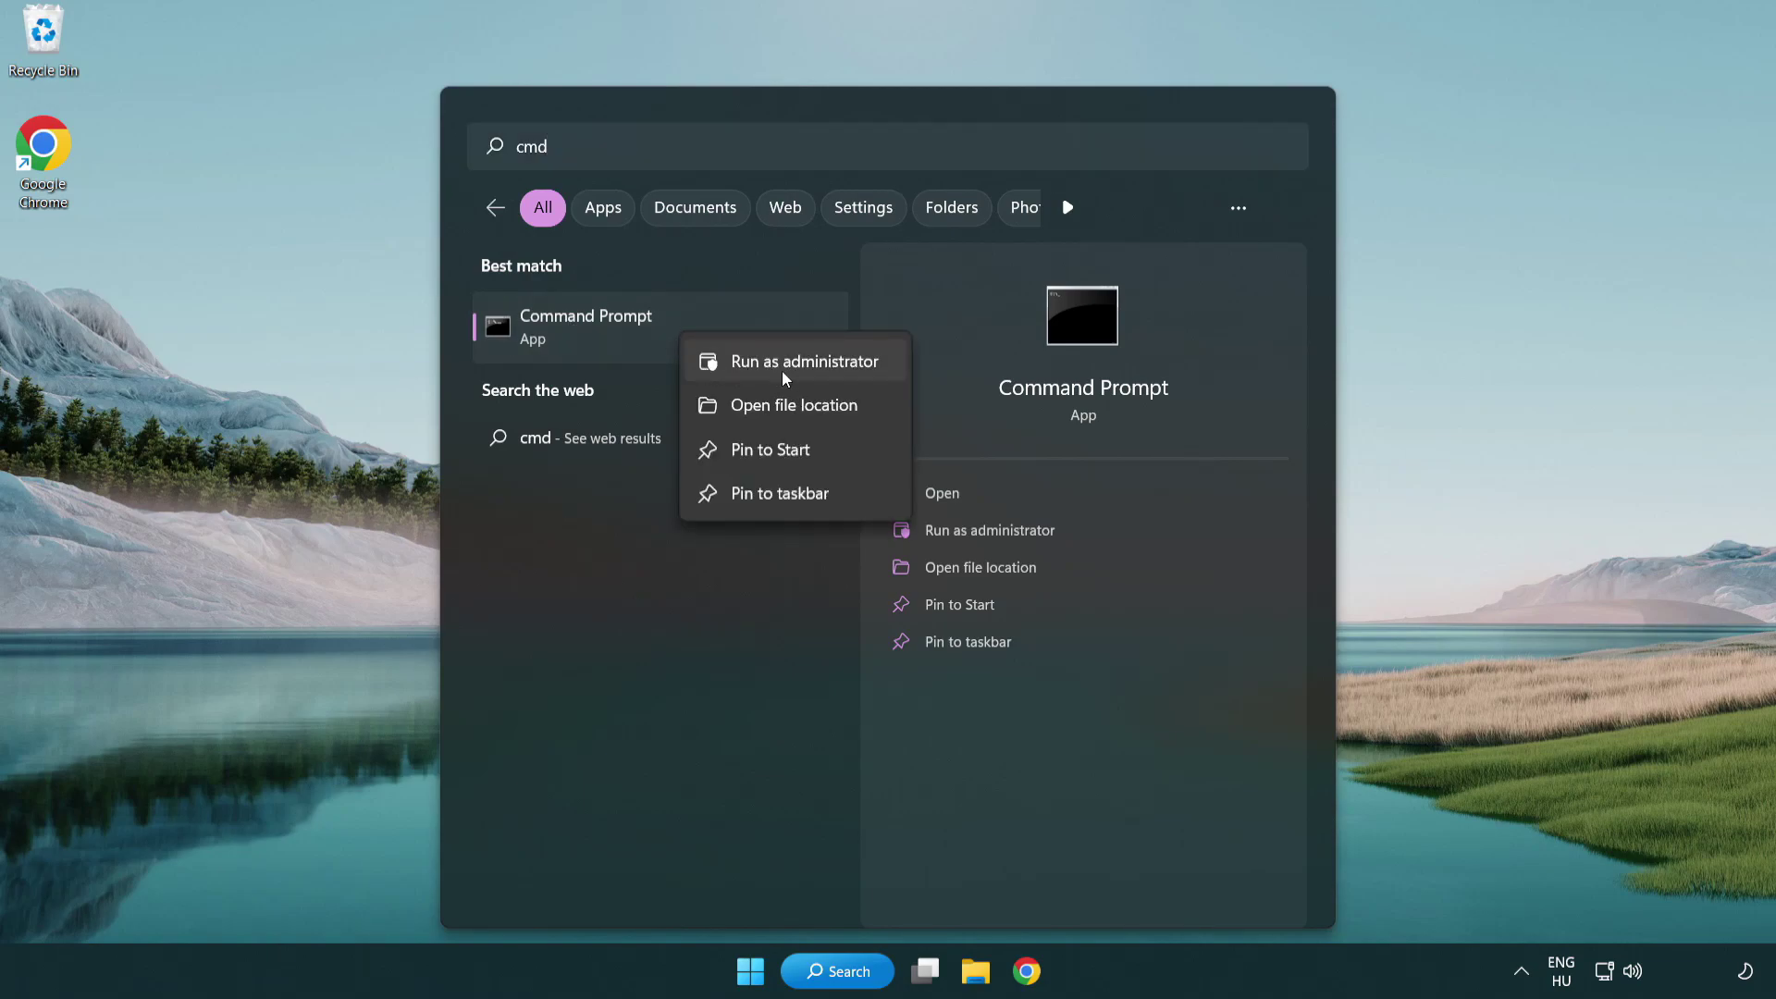
pyautogui.click(801, 362)
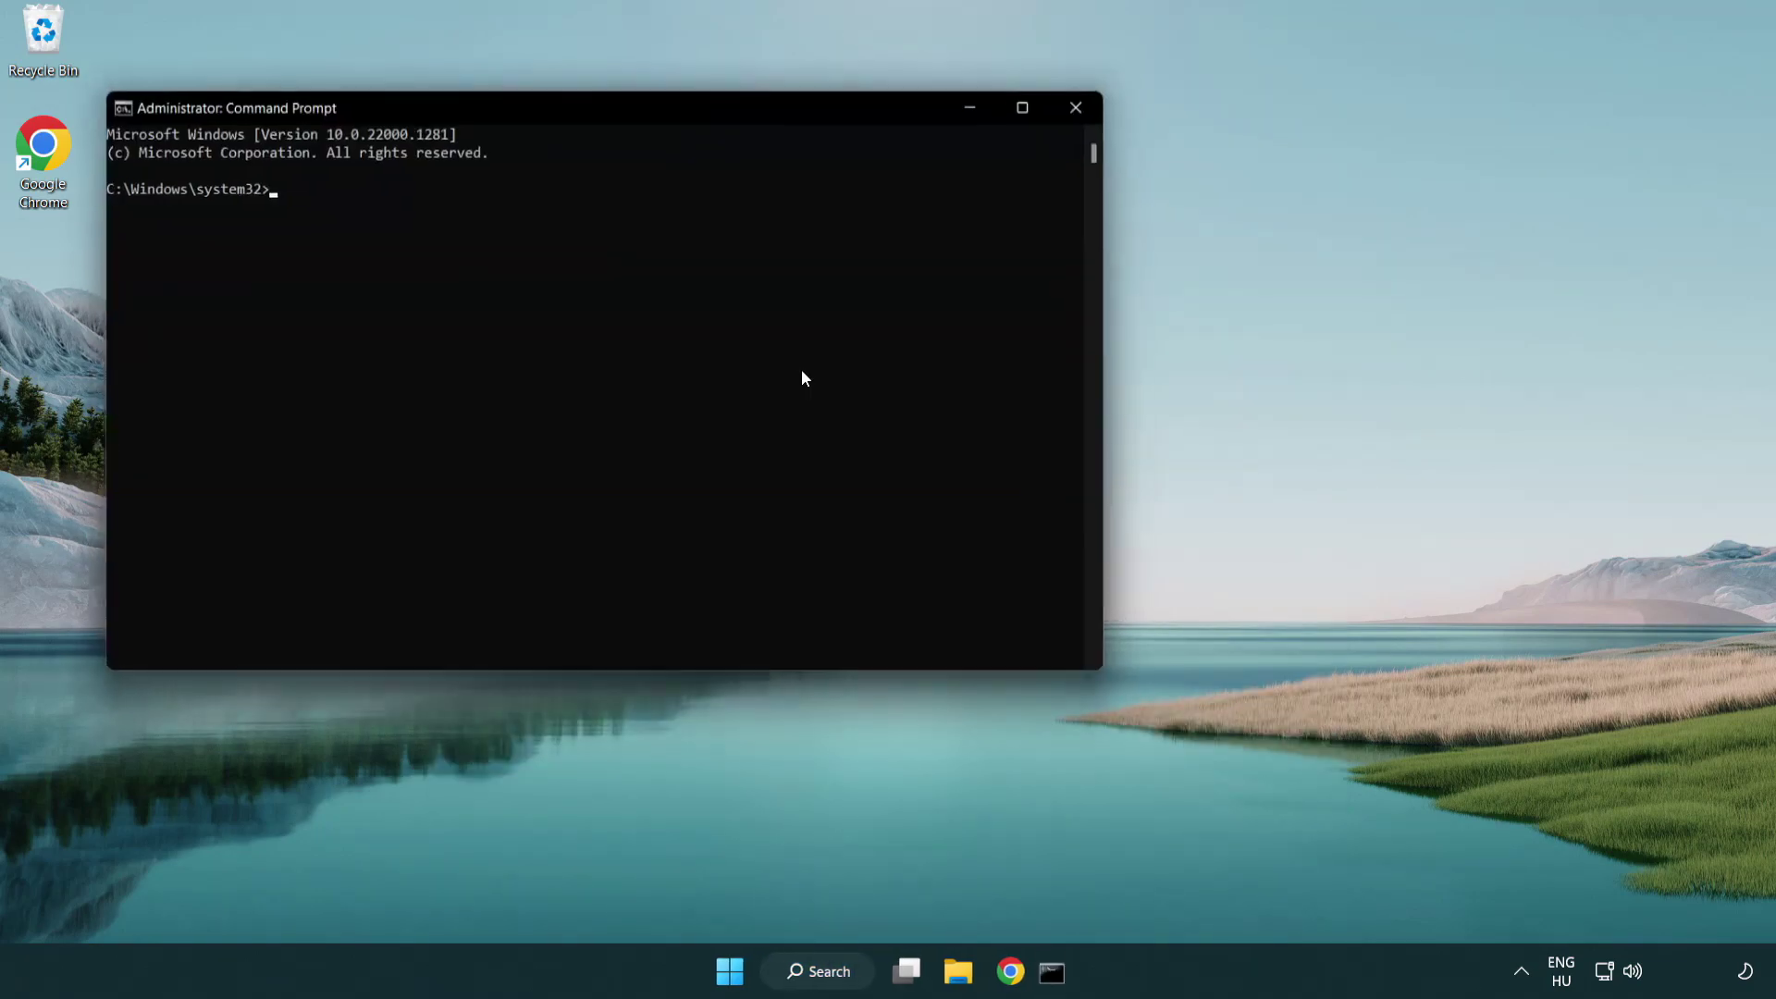
pyautogui.moveTo(635, 108); pyautogui.dragTo(894, 188)
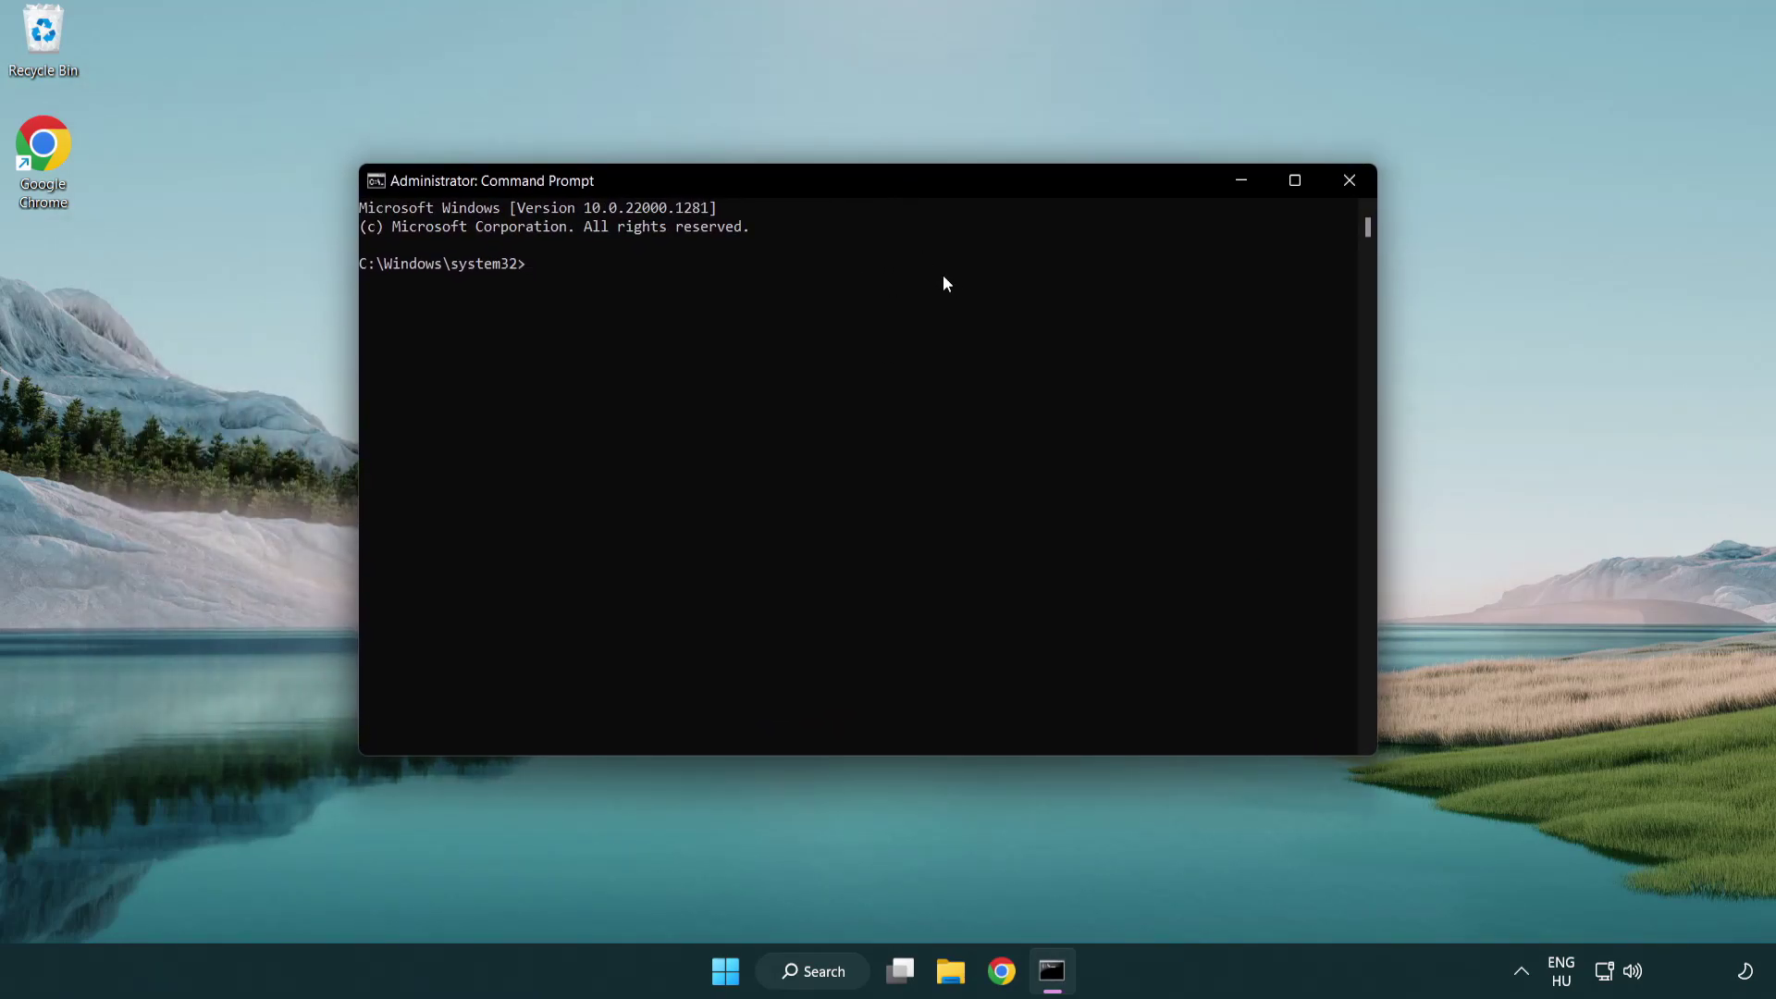
# Run sfc /scannow, which finds no integrity violations, then close Command Prompt
pyautogui.write('sfc /scannow')
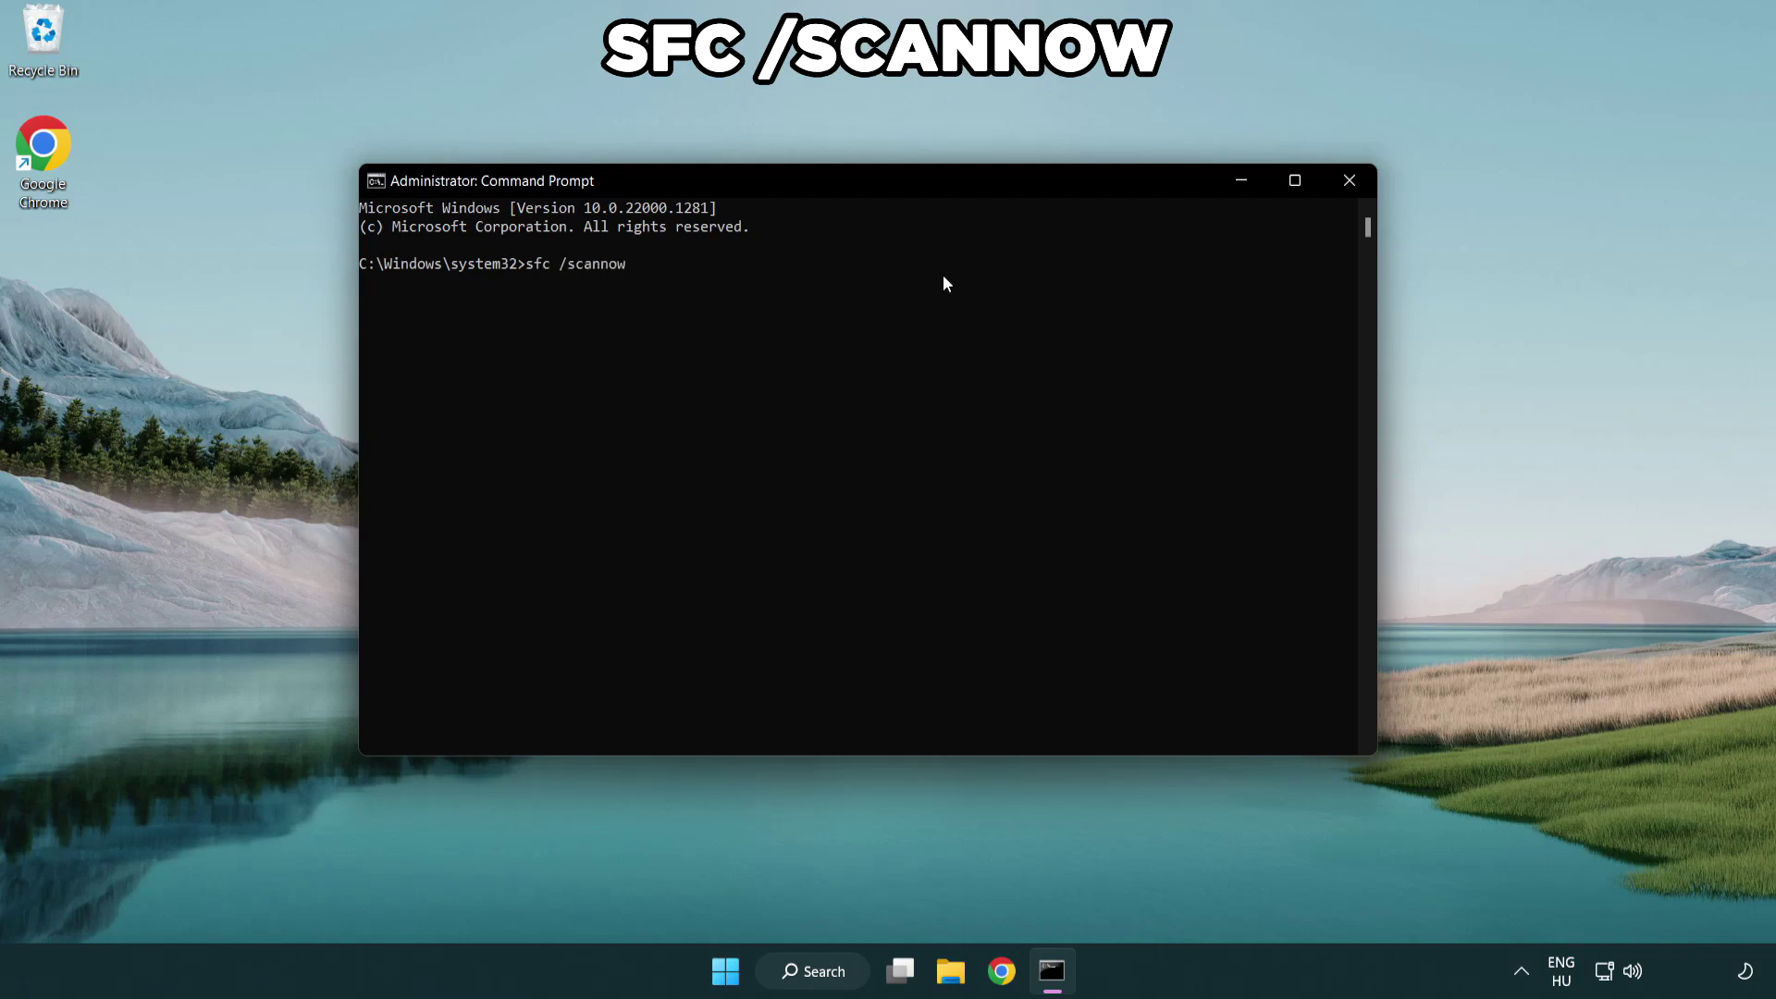
pyautogui.press('Return')
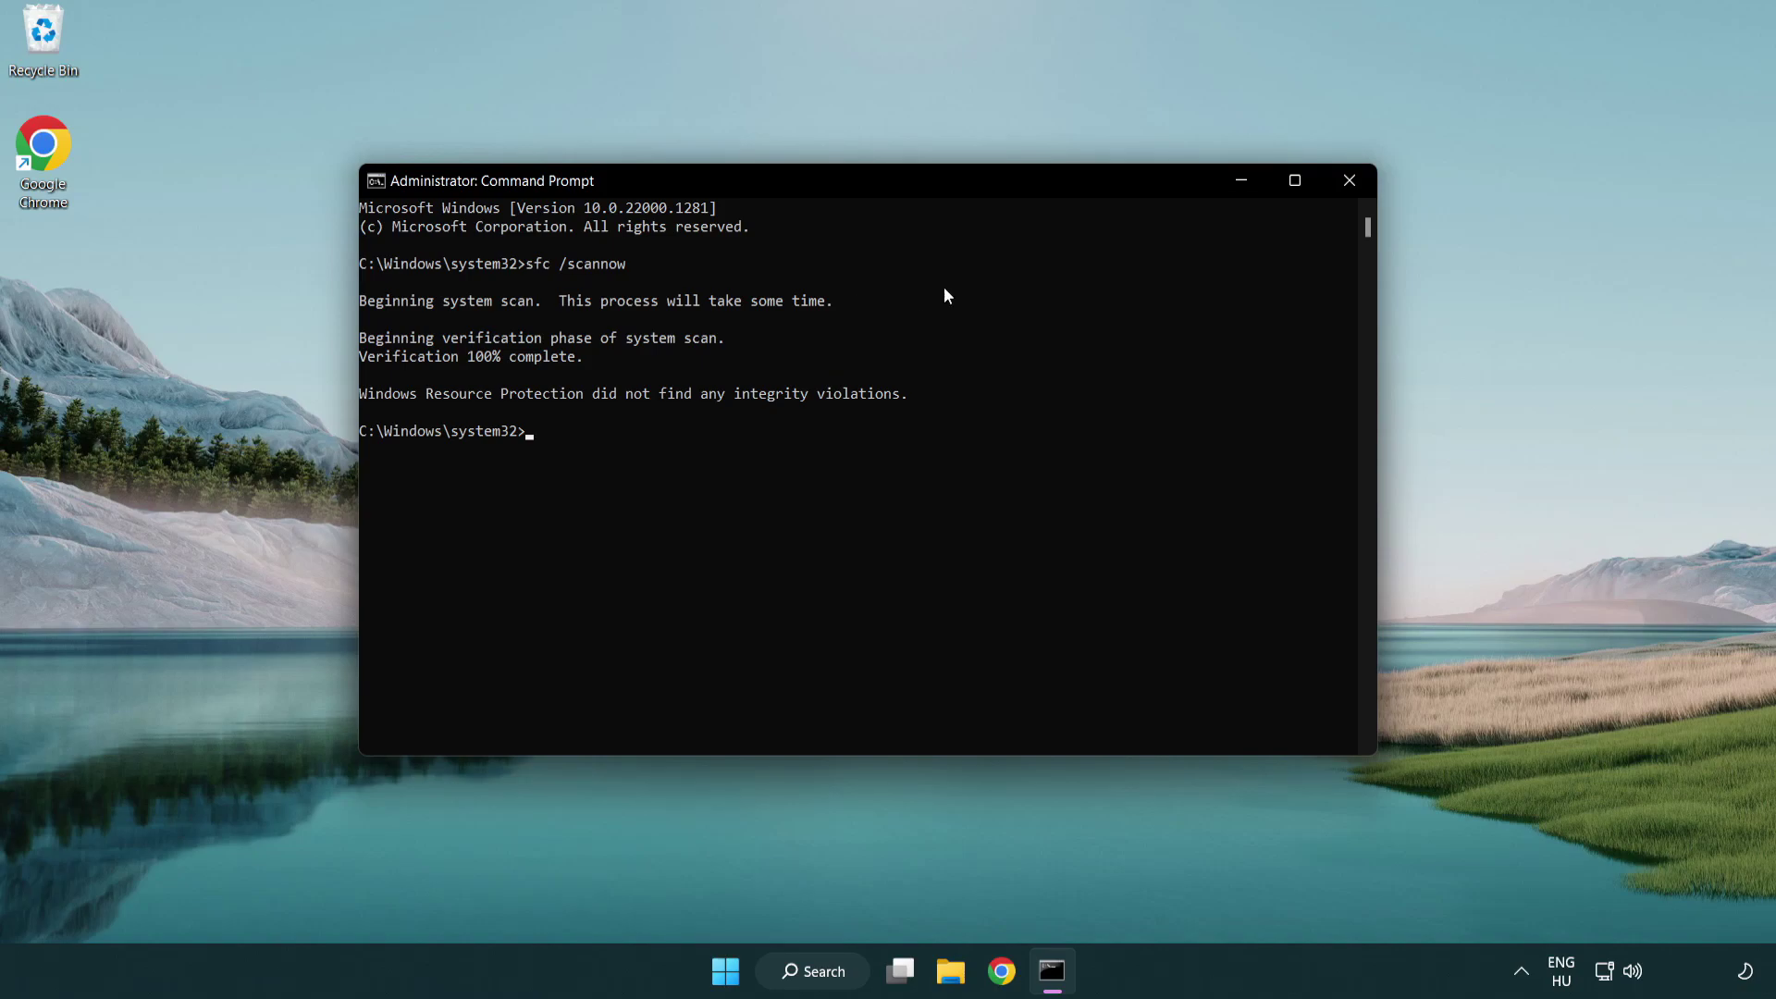
pyautogui.click(1356, 186)
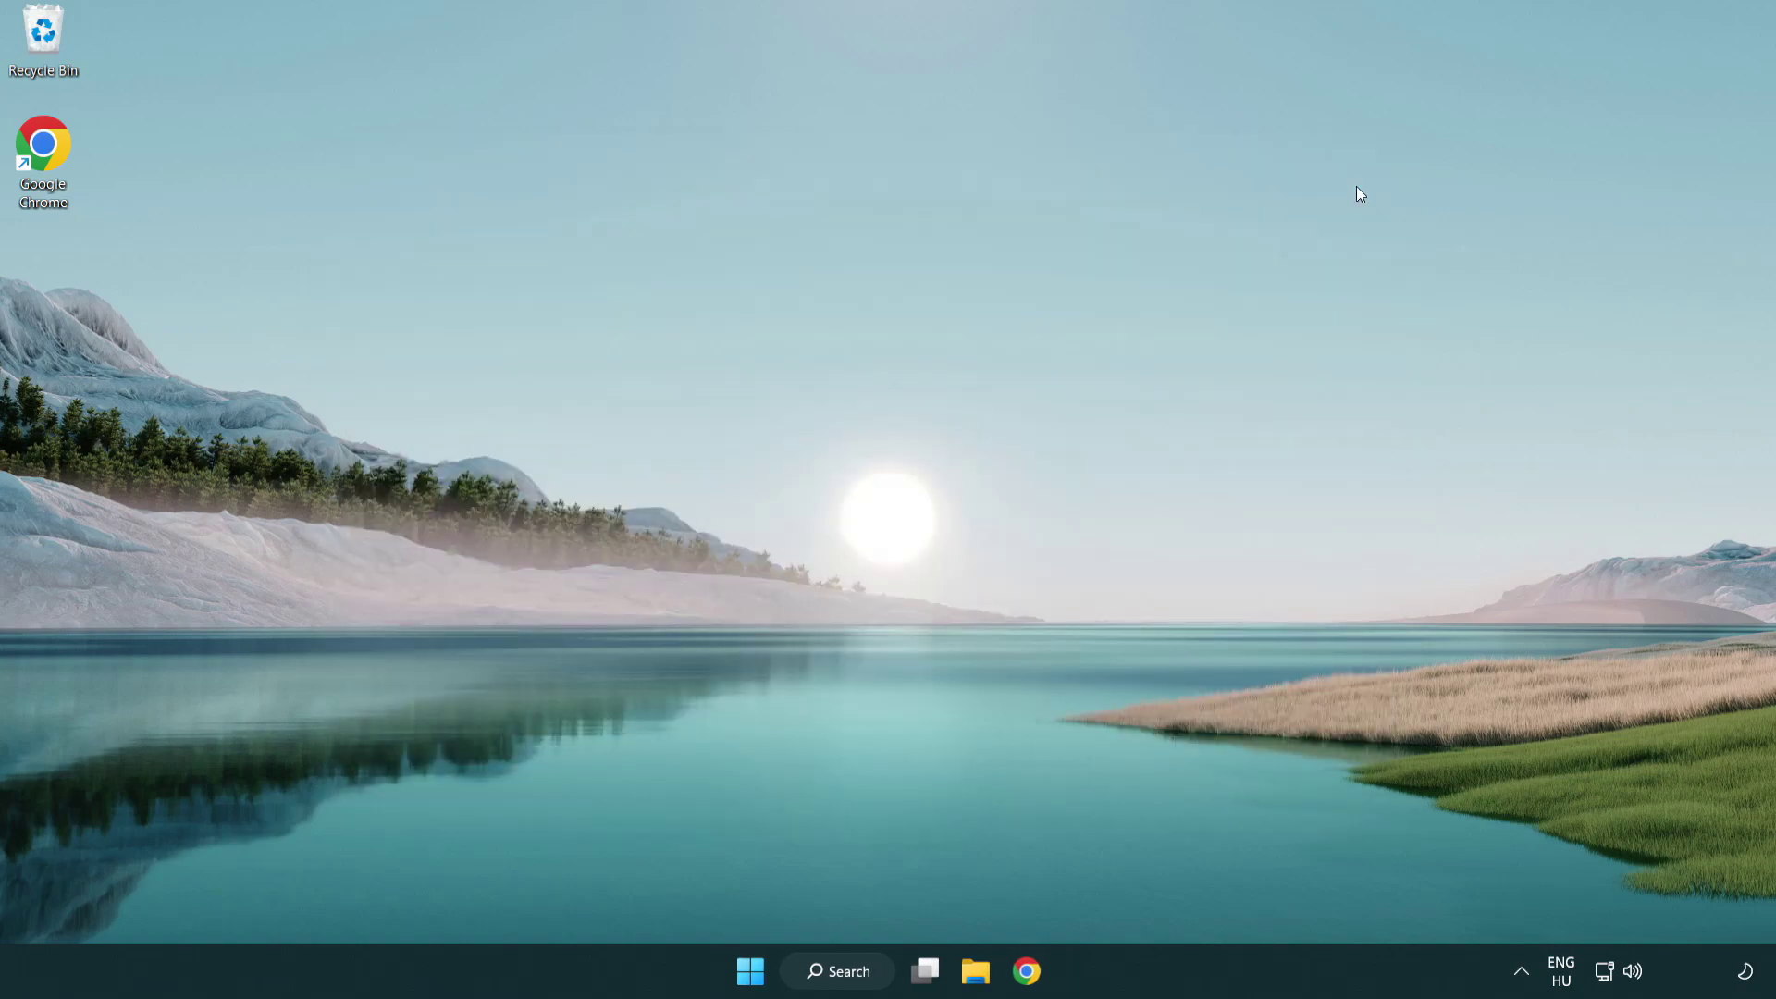